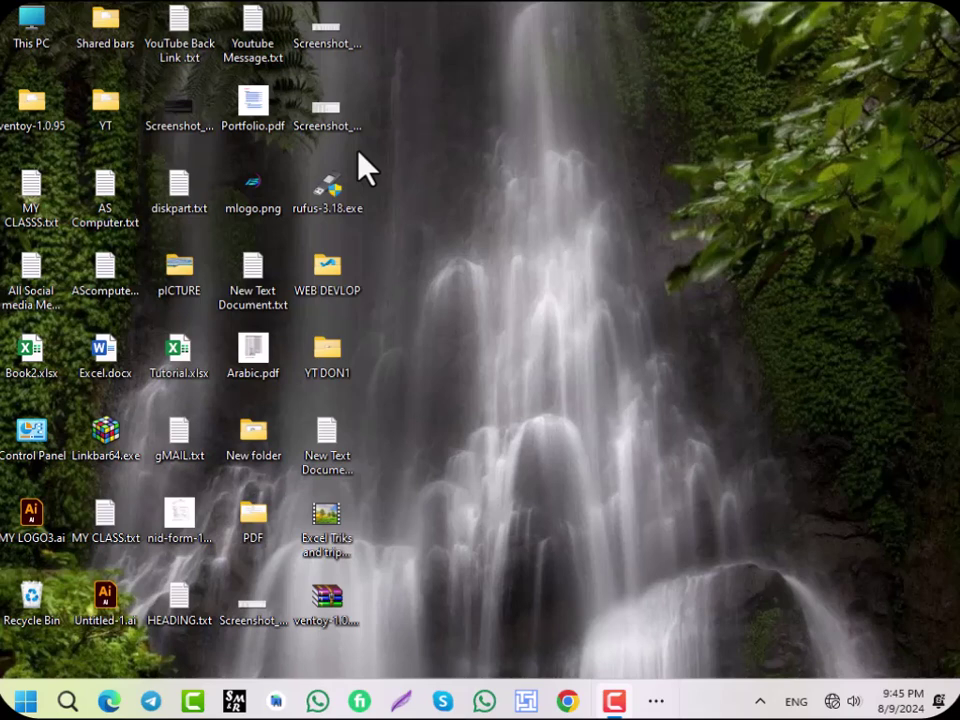
# - Switch to the Excel workbook EXCEL TUTORIAL.xlsx from the desktop
pyautogui.click(359, 149)
pyautogui.click(657, 697)
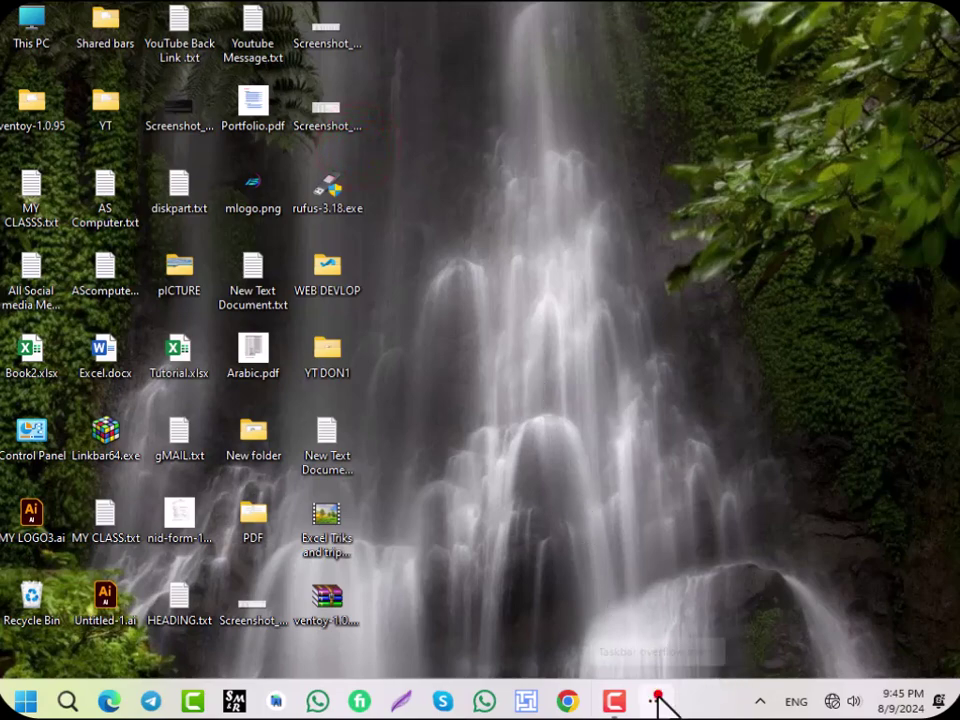
pyautogui.click(745, 643)
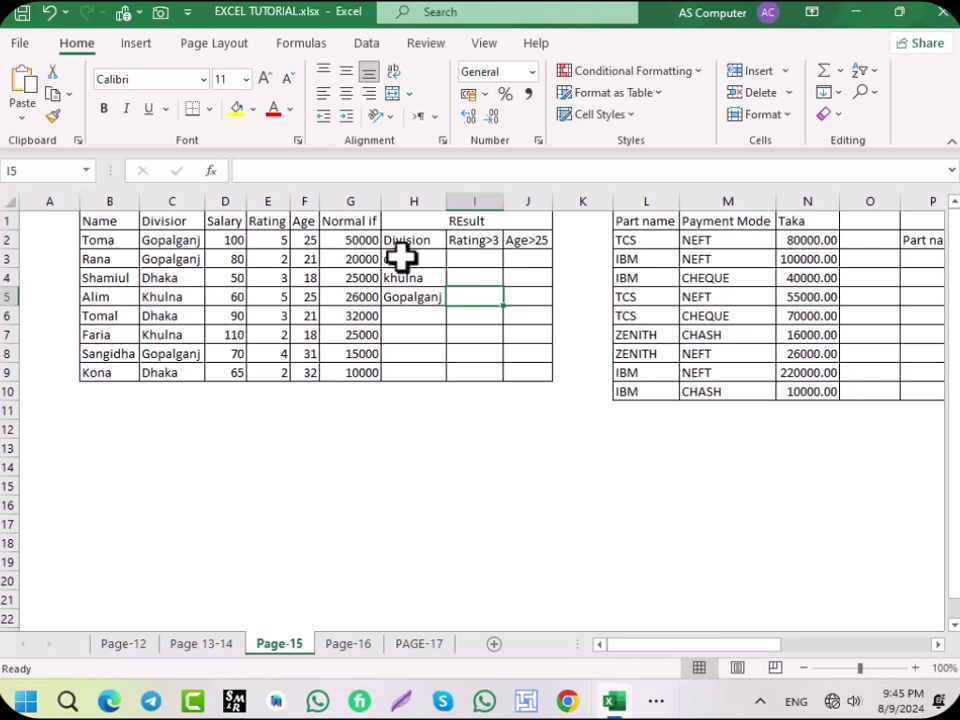
# - Examine the division table, the part name and payment mode table, and the quarterly region table on sheet Page-15
pyautogui.moveTo(96, 221); pyautogui.dragTo(504, 375)
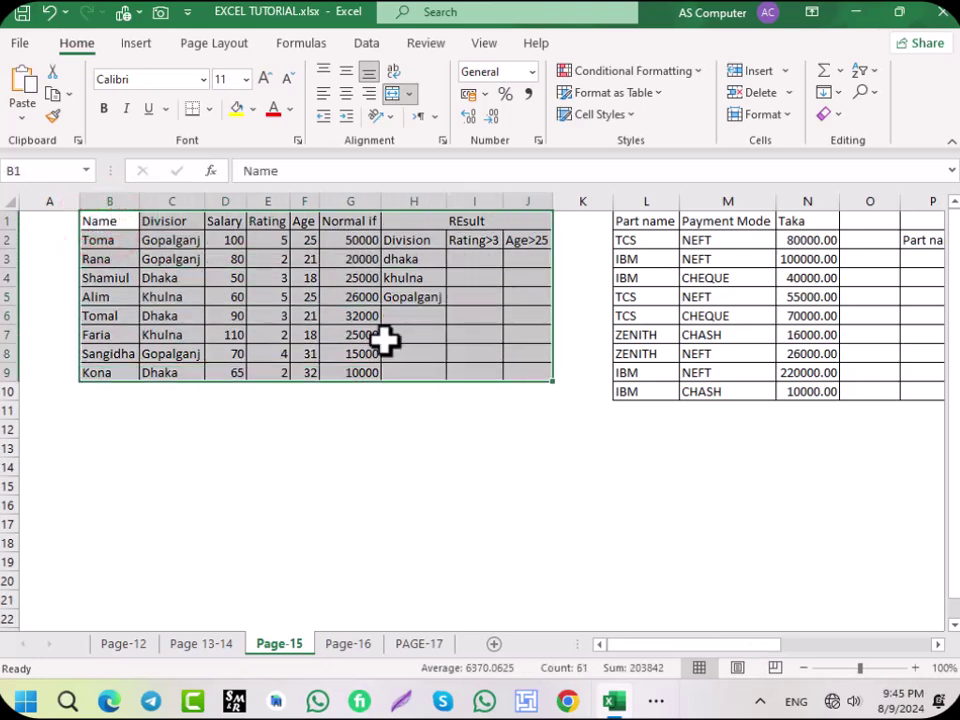
pyautogui.click(384, 336)
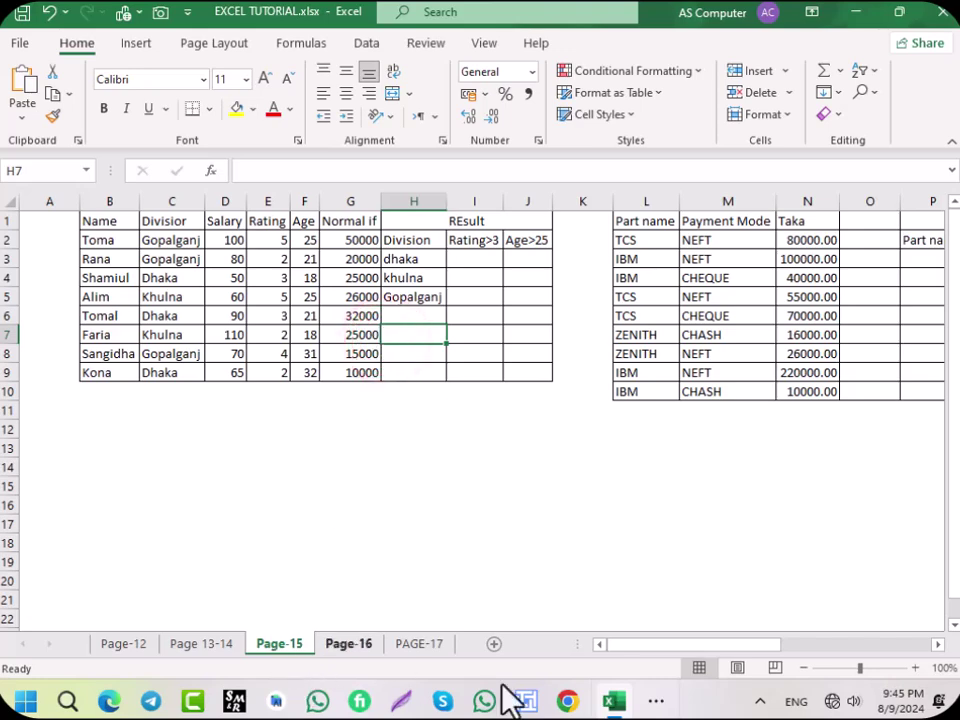
pyautogui.moveTo(735, 645); pyautogui.dragTo(790, 600)
pyautogui.moveTo(537, 258); pyautogui.dragTo(731, 392)
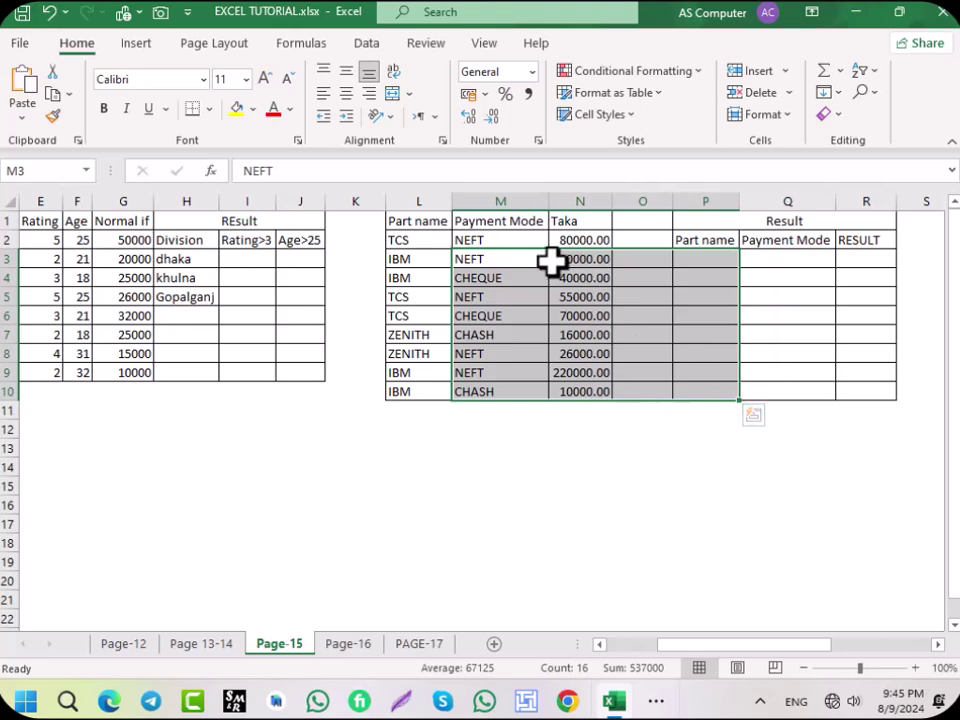
pyautogui.moveTo(735, 660); pyautogui.dragTo(825, 602)
pyautogui.moveTo(557, 221); pyautogui.dragTo(887, 292)
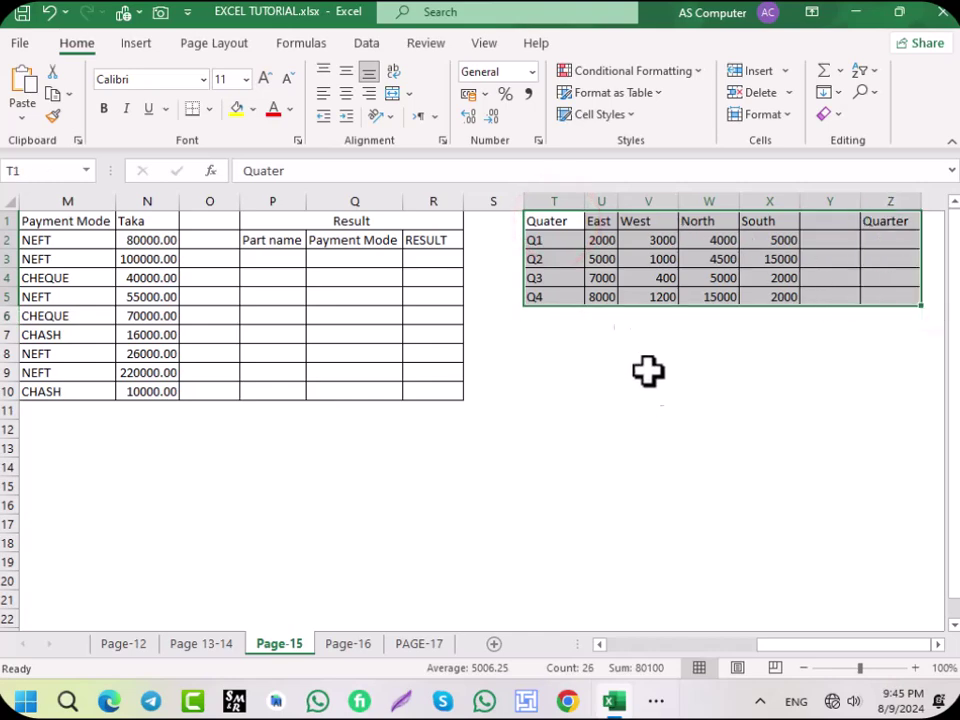
pyautogui.moveTo(794, 645); pyautogui.dragTo(632, 644)
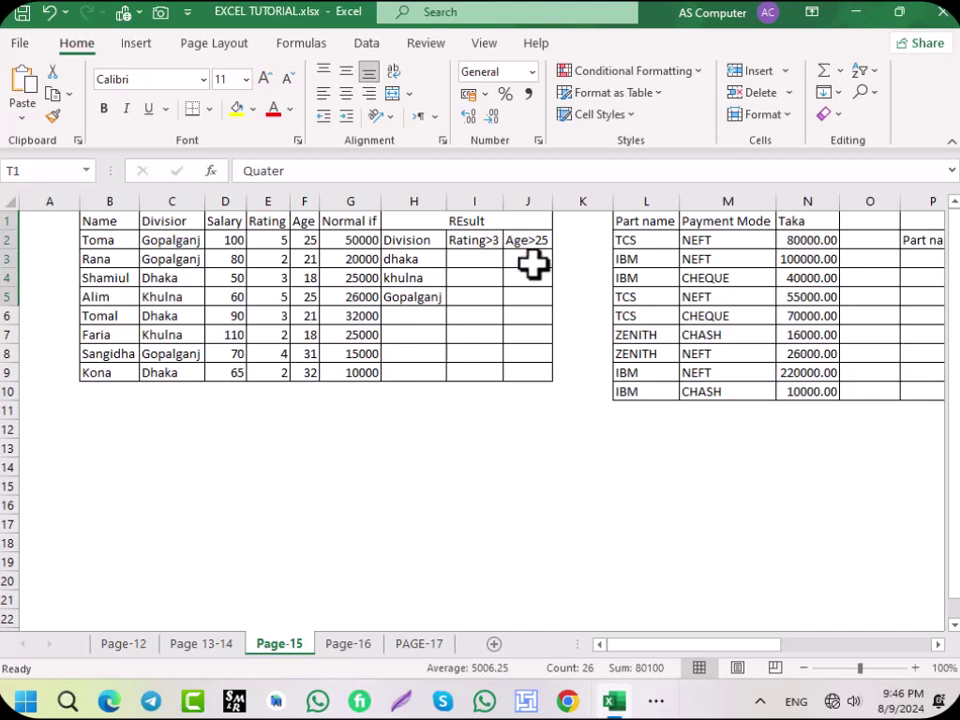
# - Start a SUMIFS formula in I3 that sums column G, with column E as the first criteria range and ">3" as its criterion
pyautogui.doubleClick(463, 256)
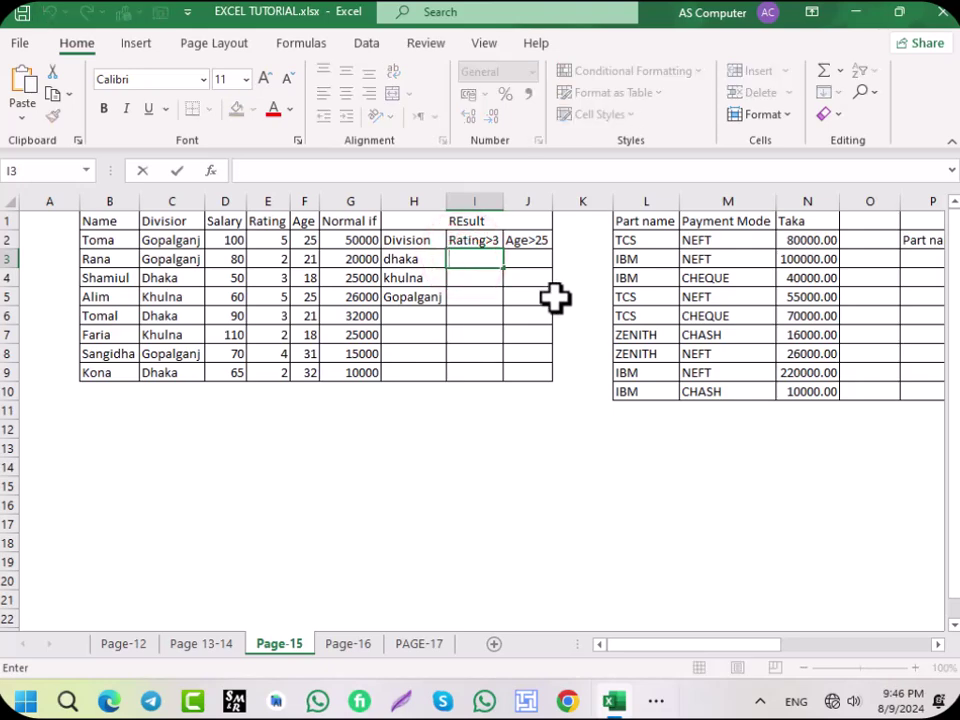
pyautogui.write('=sum')
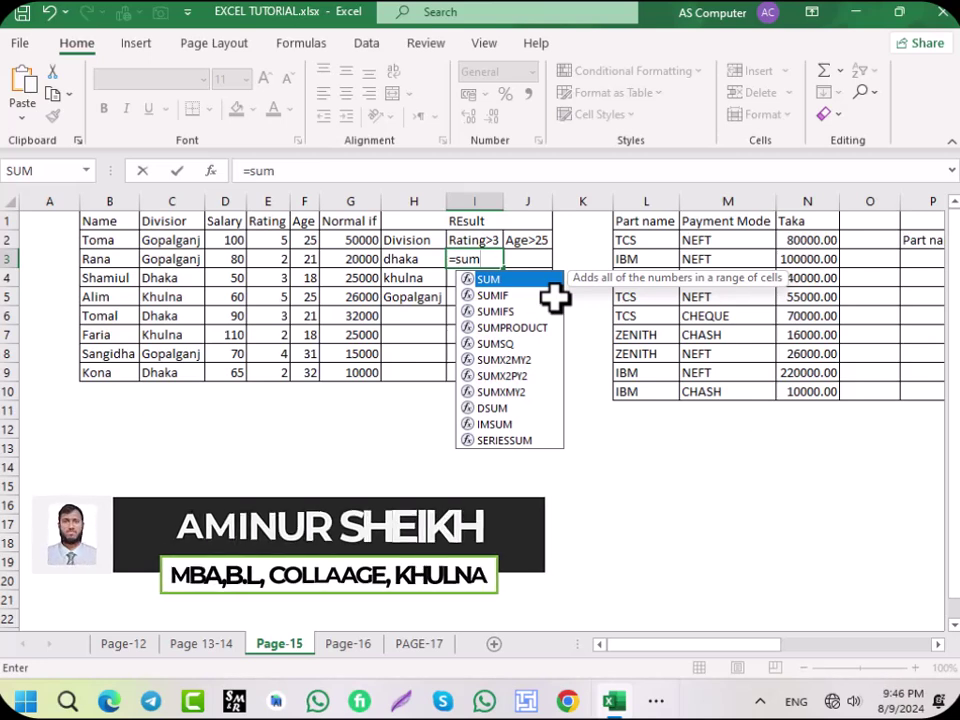
pyautogui.press('Down')
pyautogui.press('Down')
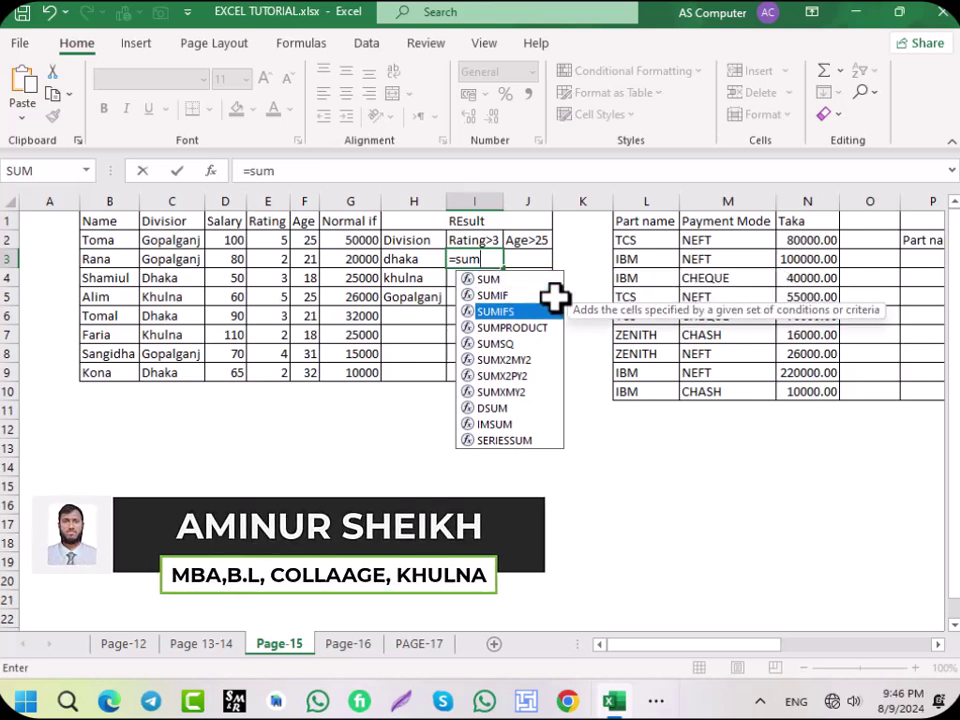
pyautogui.press('Tab')
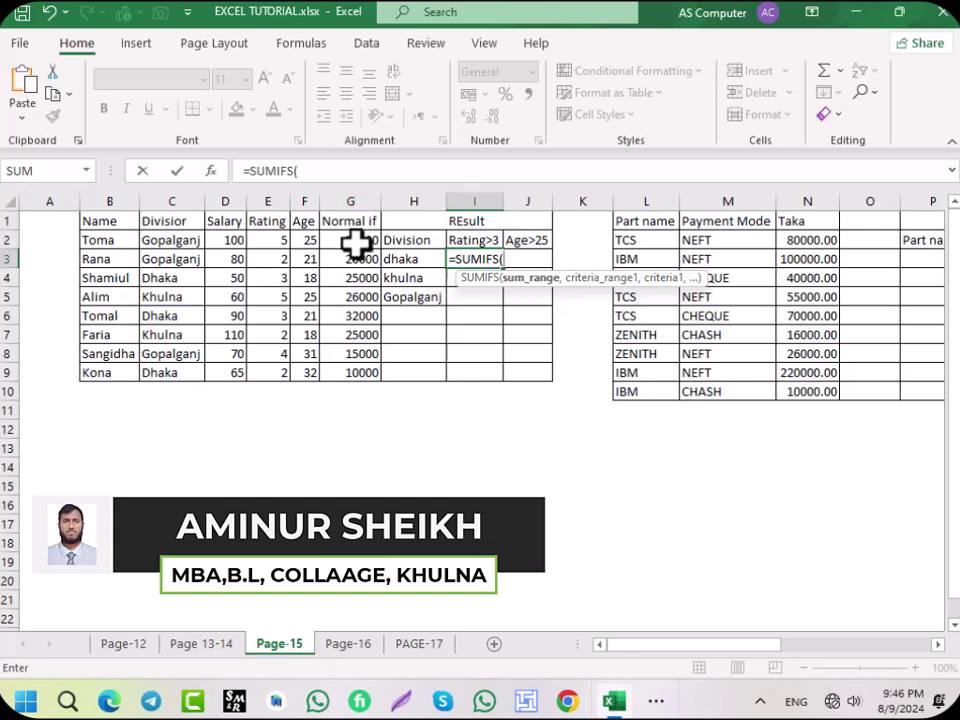
pyautogui.click(361, 192)
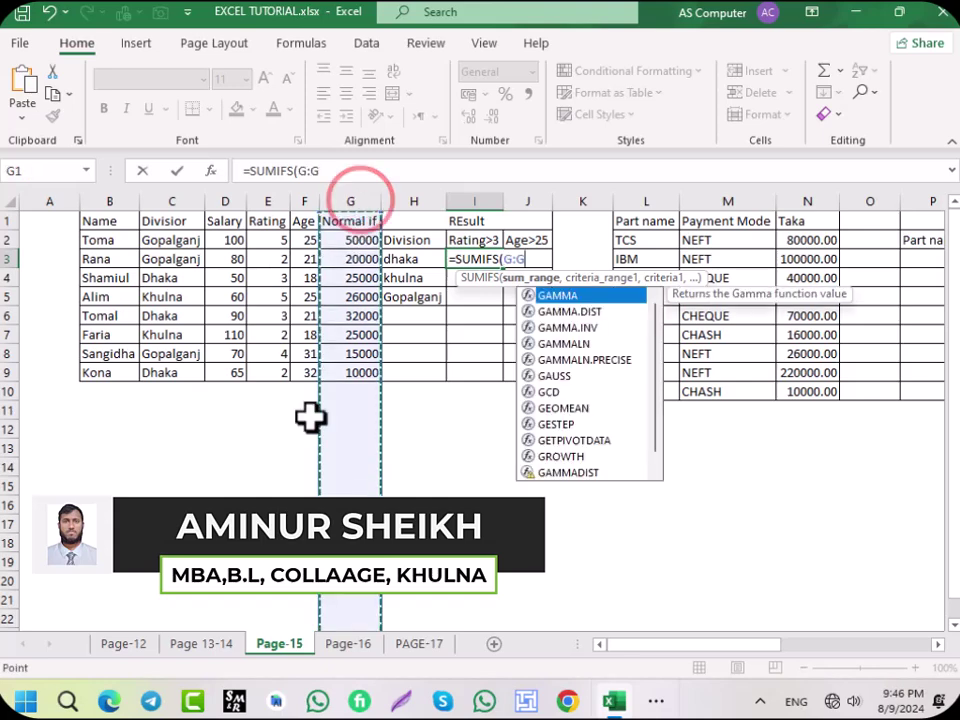
pyautogui.write(',')
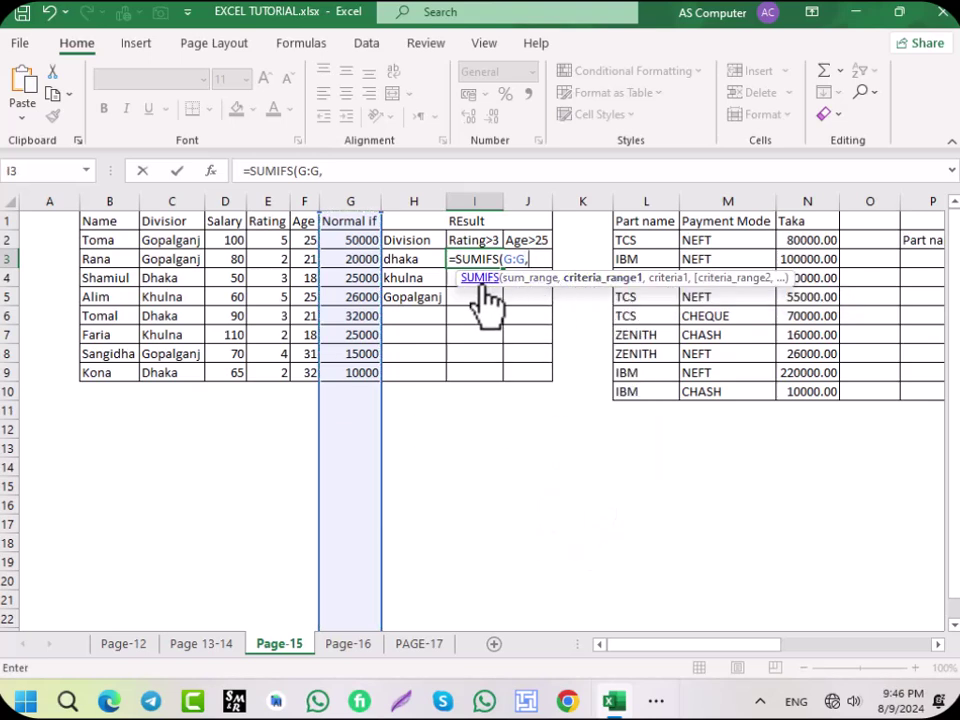
pyautogui.click(272, 197)
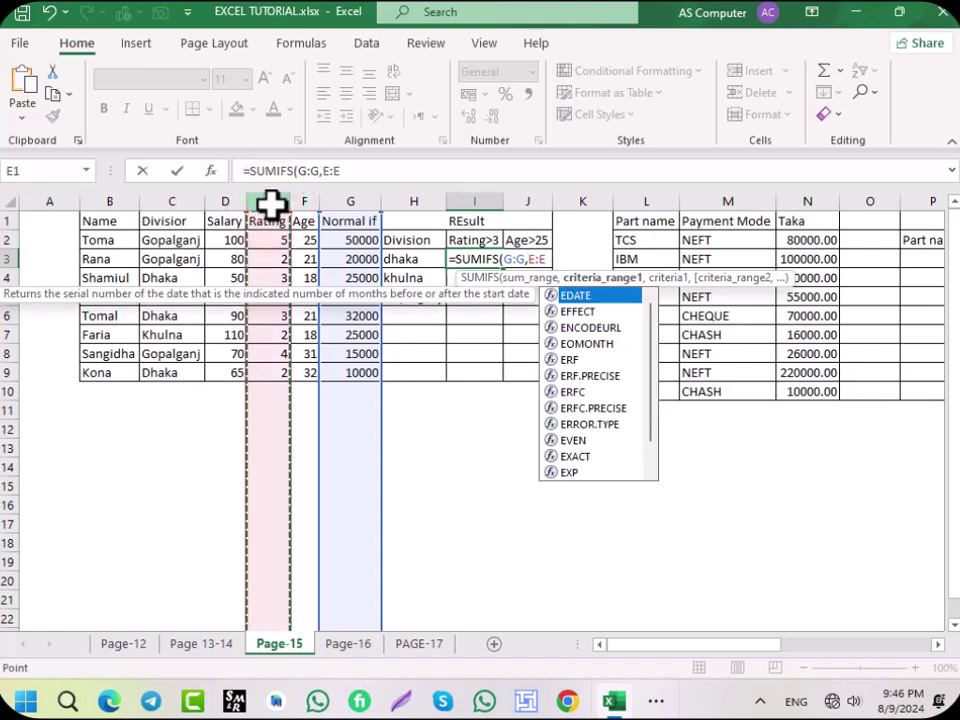
pyautogui.write(',">3')
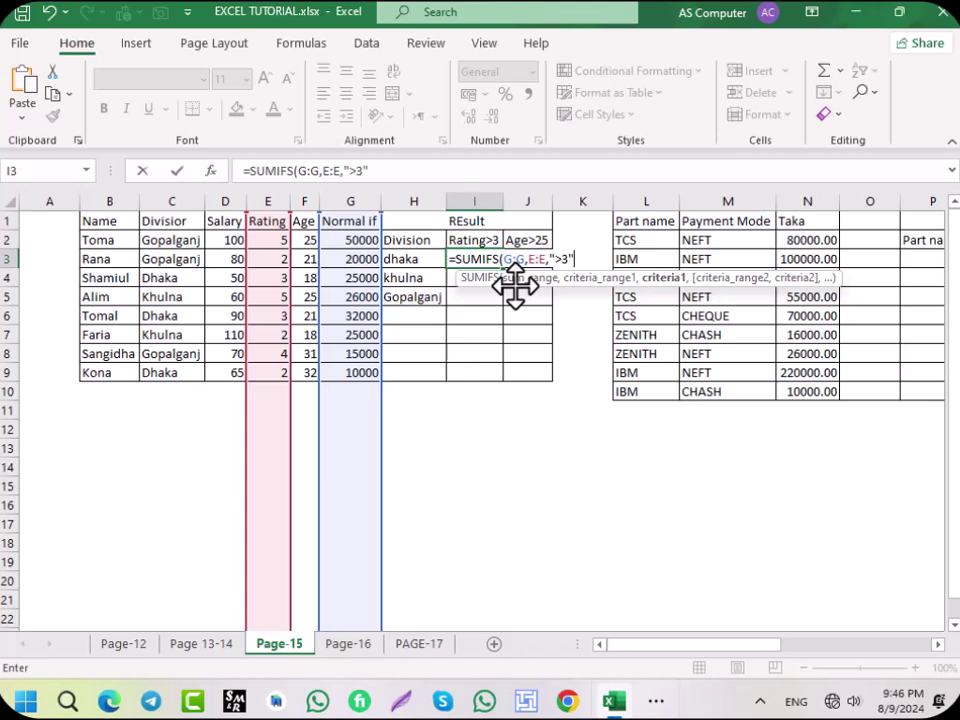
# - Add column C with the criterion "Dhaka" as the second condition of the SUMIFS formula and commit it
pyautogui.write(',')
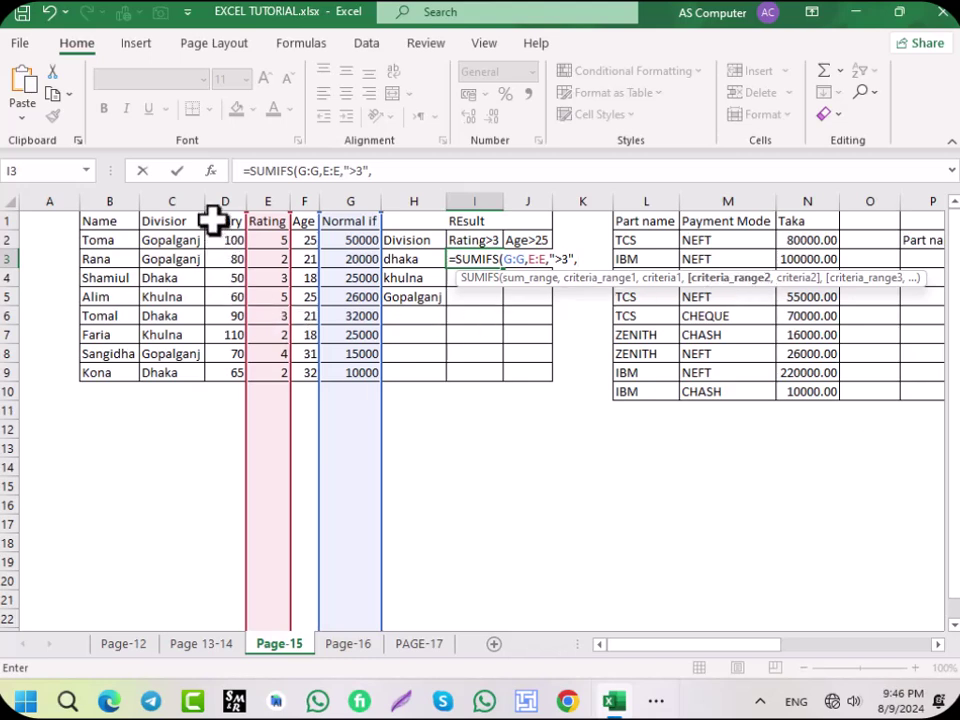
pyautogui.click(171, 198)
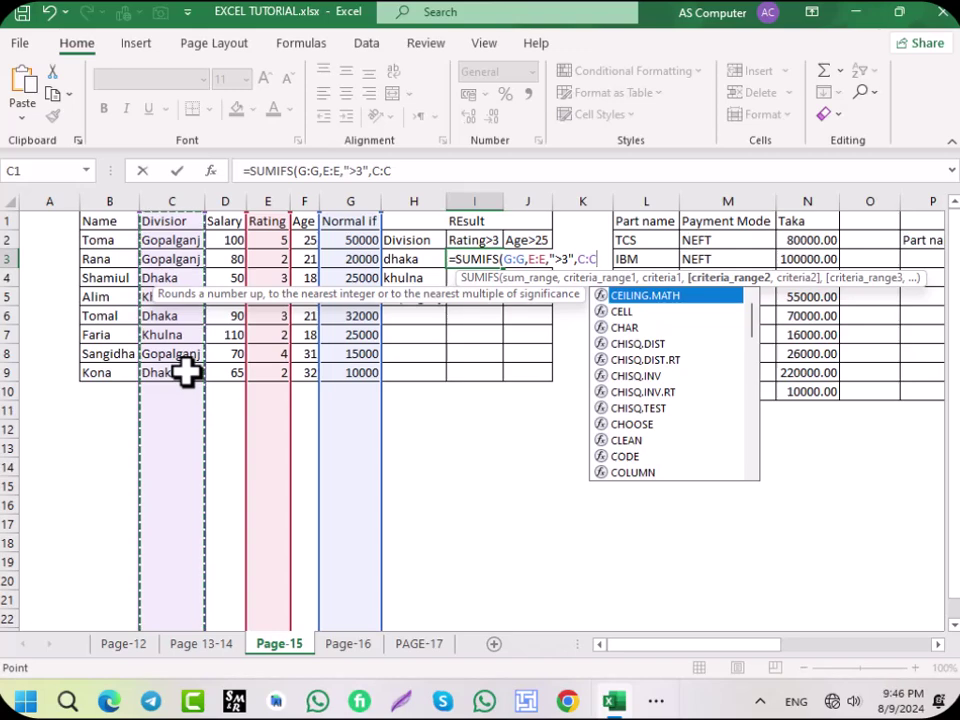
pyautogui.write(',')
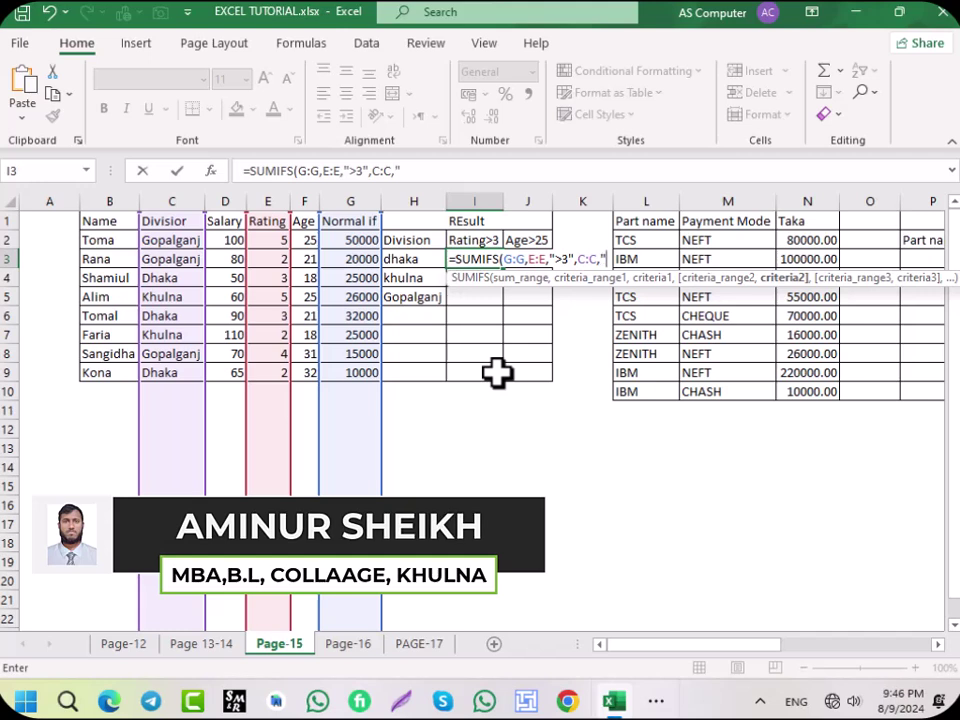
pyautogui.write('"D')
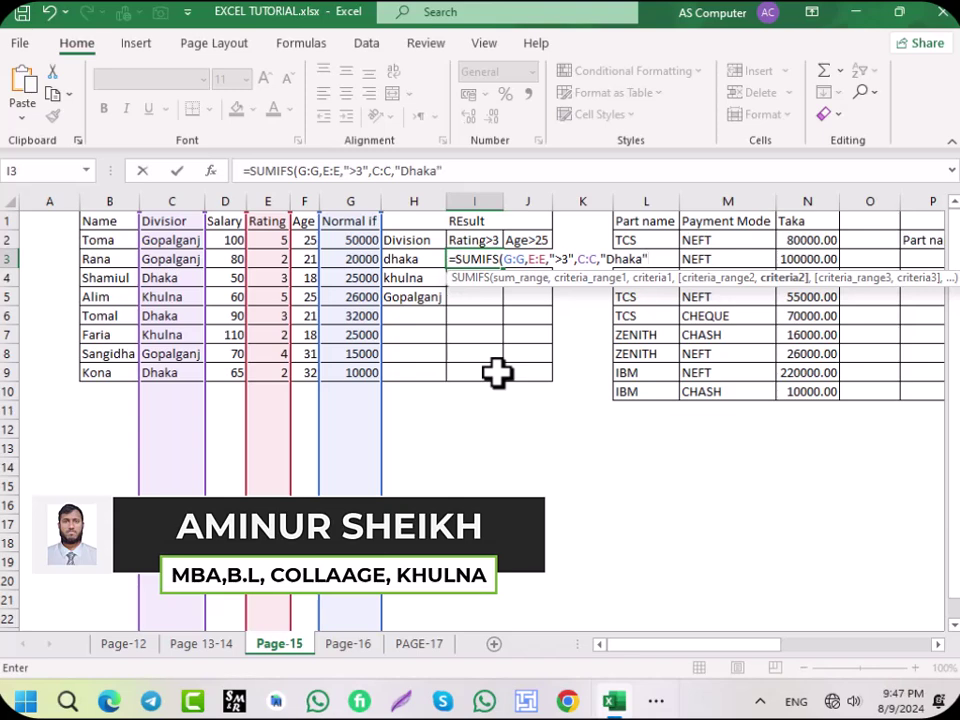
pyautogui.write('haka"')
pyautogui.press('Return')
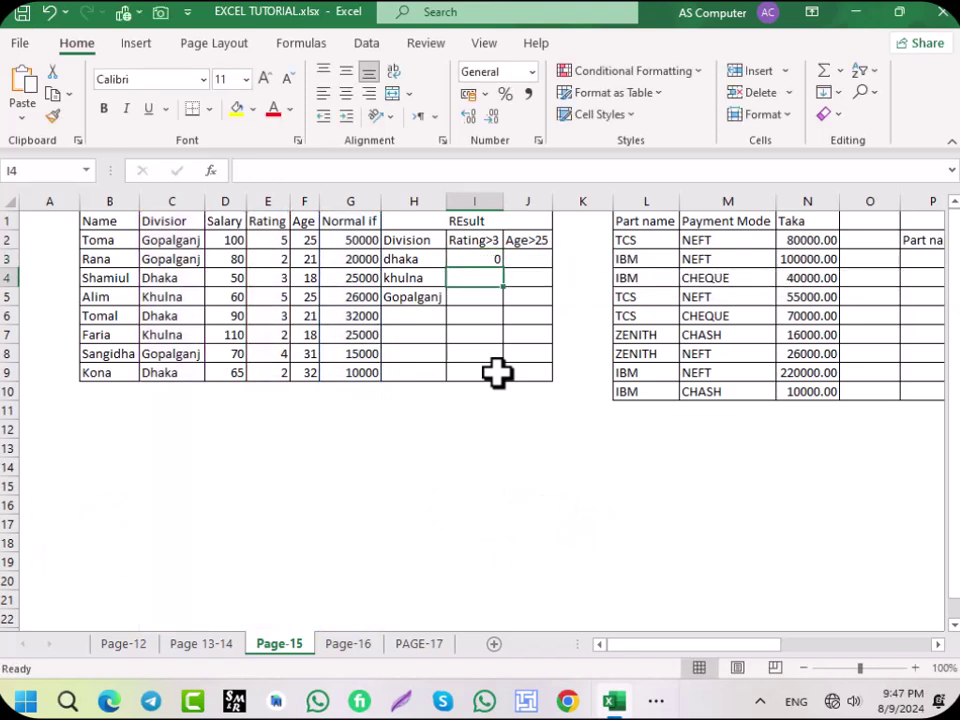
# - Change the division name in H3 to khulna
pyautogui.click(480, 257)
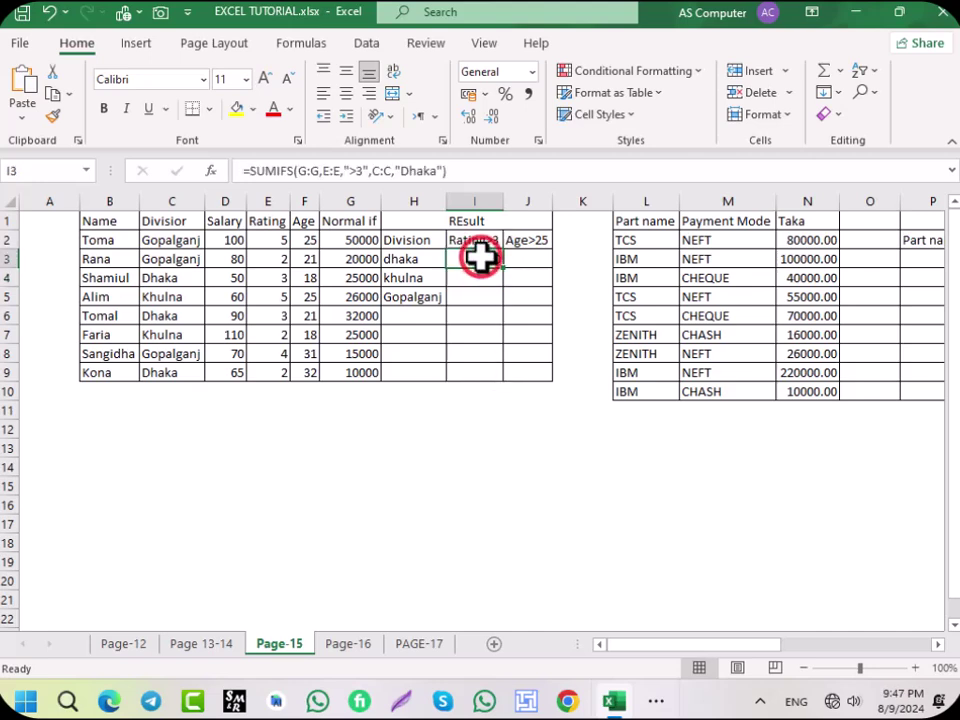
pyautogui.click(413, 259)
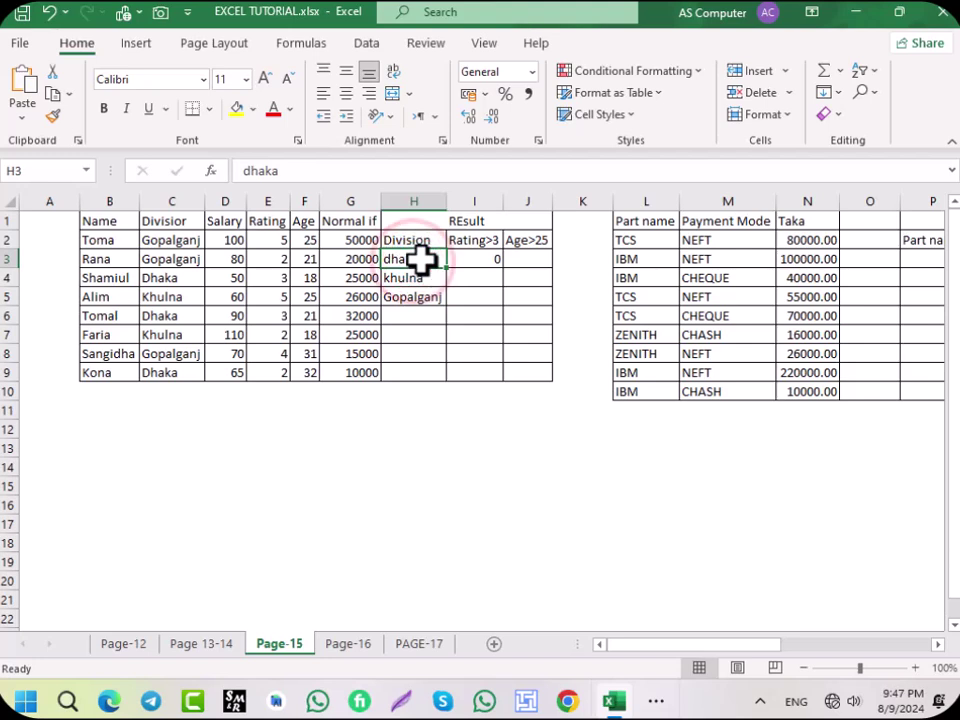
pyautogui.doubleClick(416, 260)
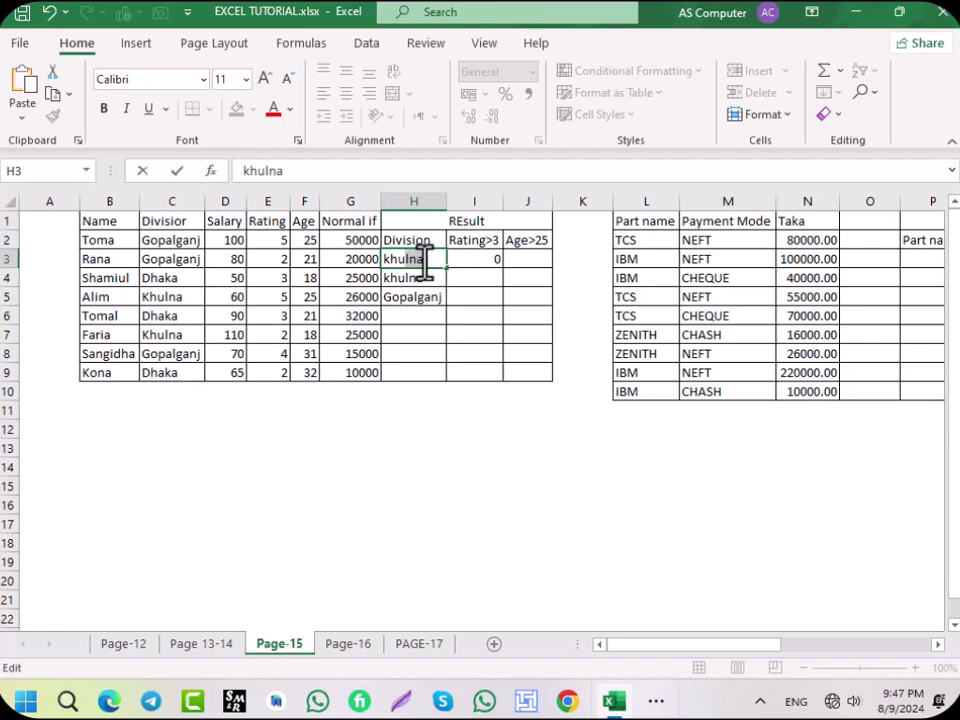
pyautogui.press('Return')
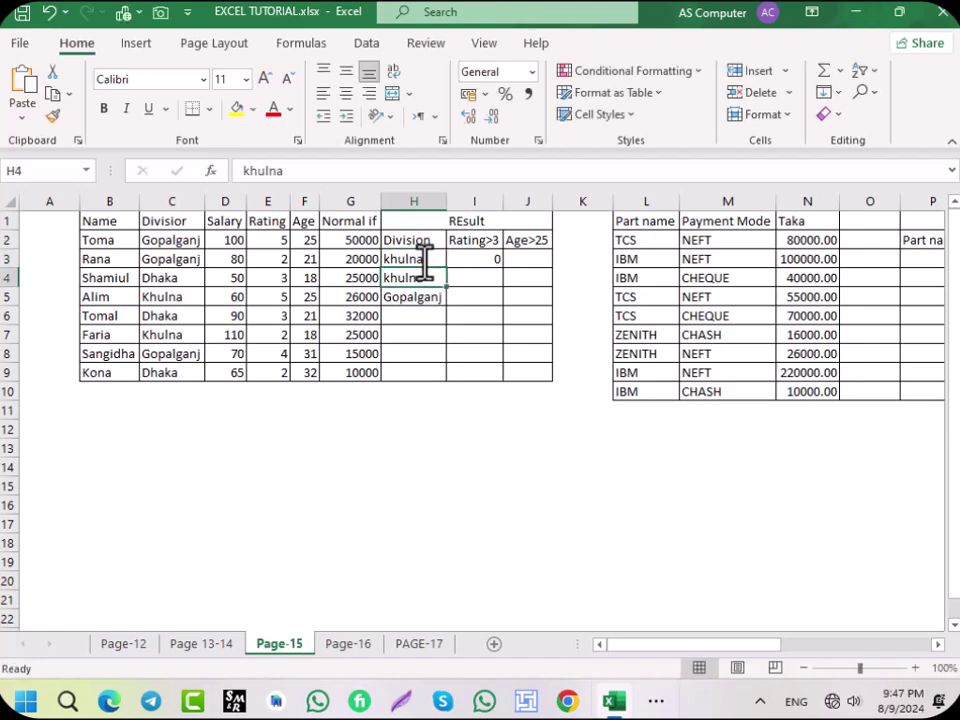
# - Change the rating criterion in the I3 SUMIFS formula to "<3"
pyautogui.click(474, 256)
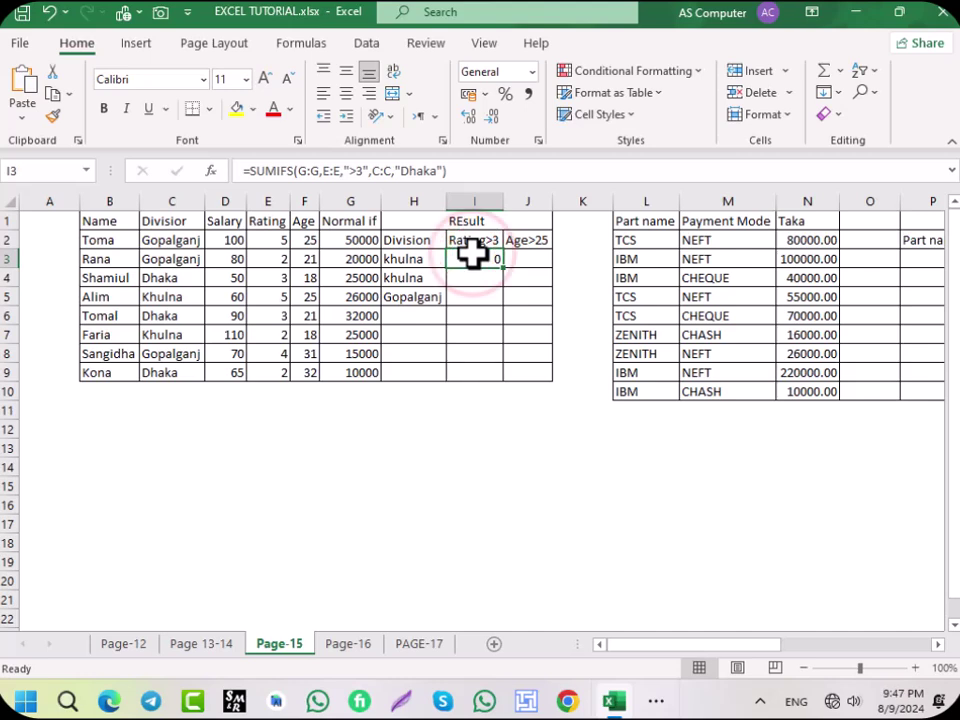
pyautogui.click(354, 170)
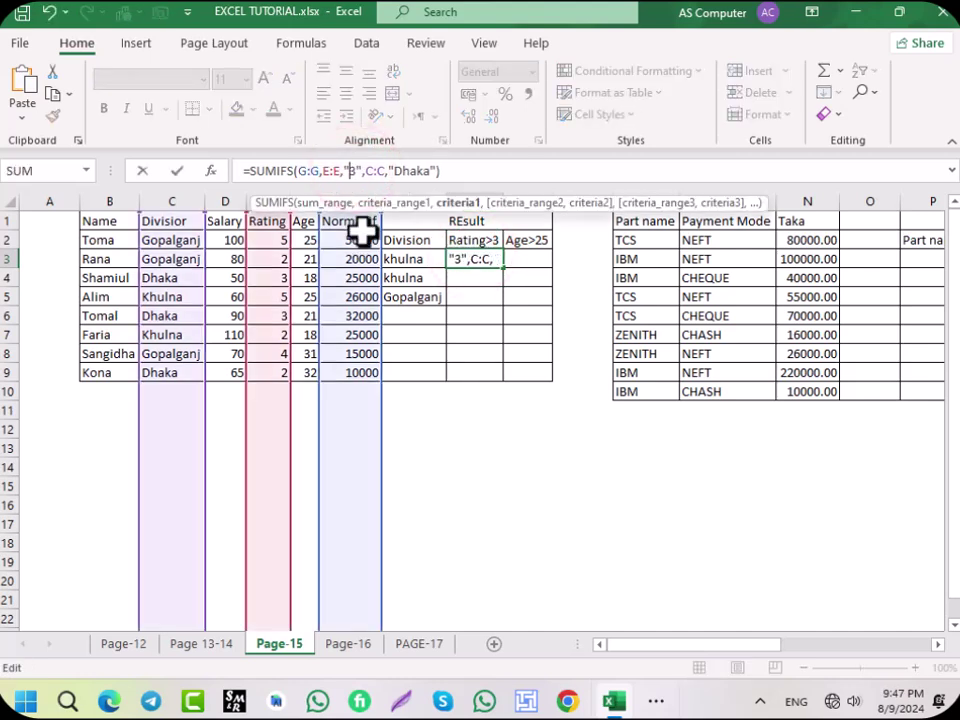
pyautogui.write('<')
pyautogui.press('Return')
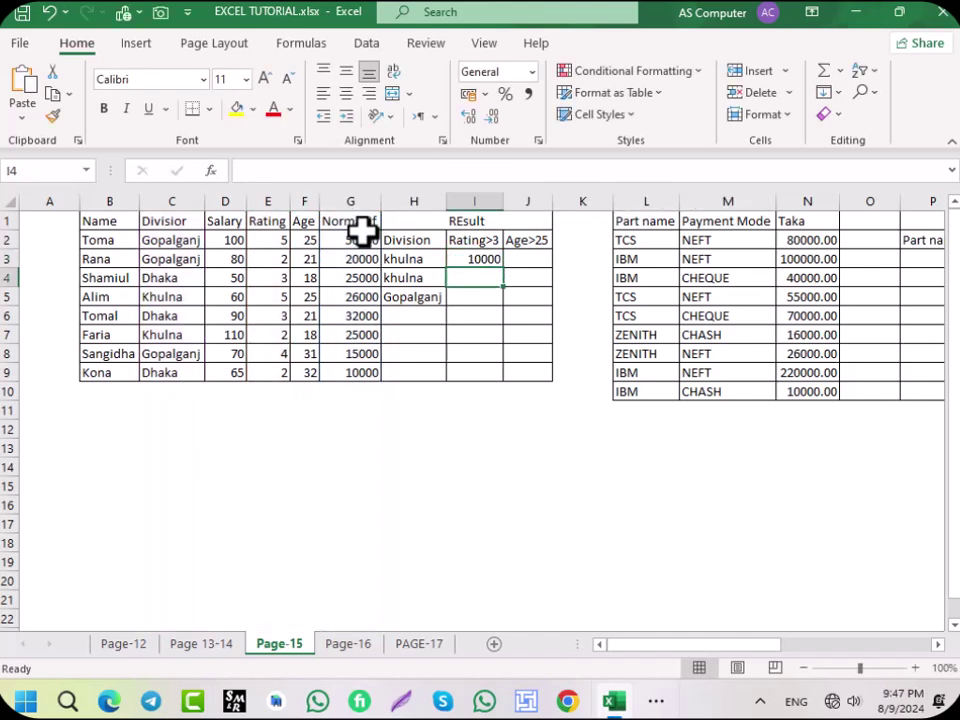
# - Replace the division name in H3 with Dhaka
pyautogui.click(473, 256)
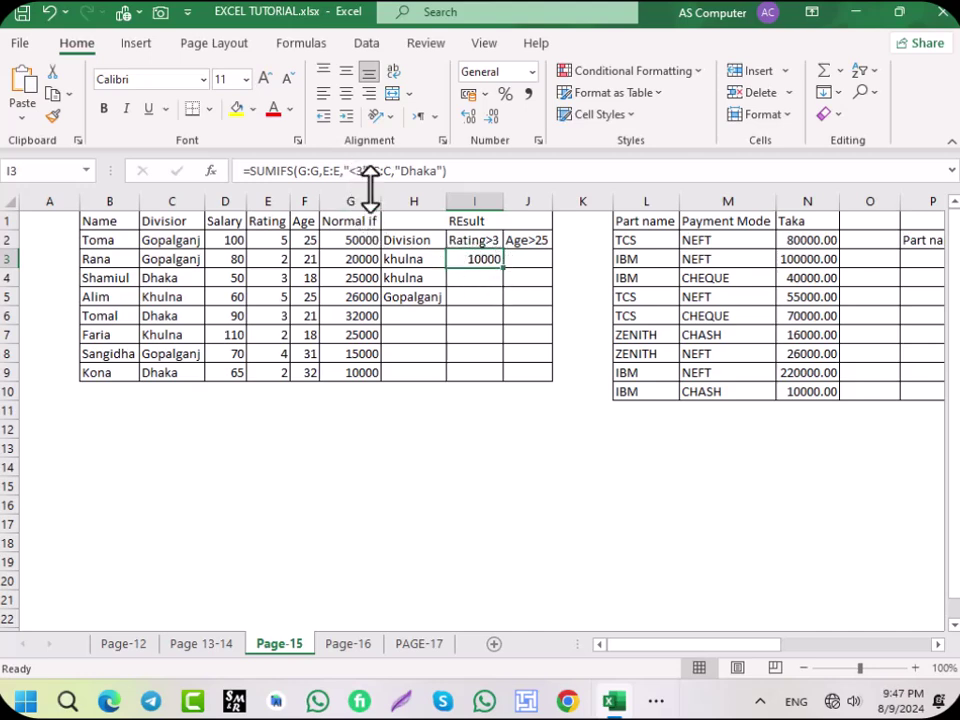
pyautogui.click(418, 259)
pyautogui.doubleClick(418, 259)
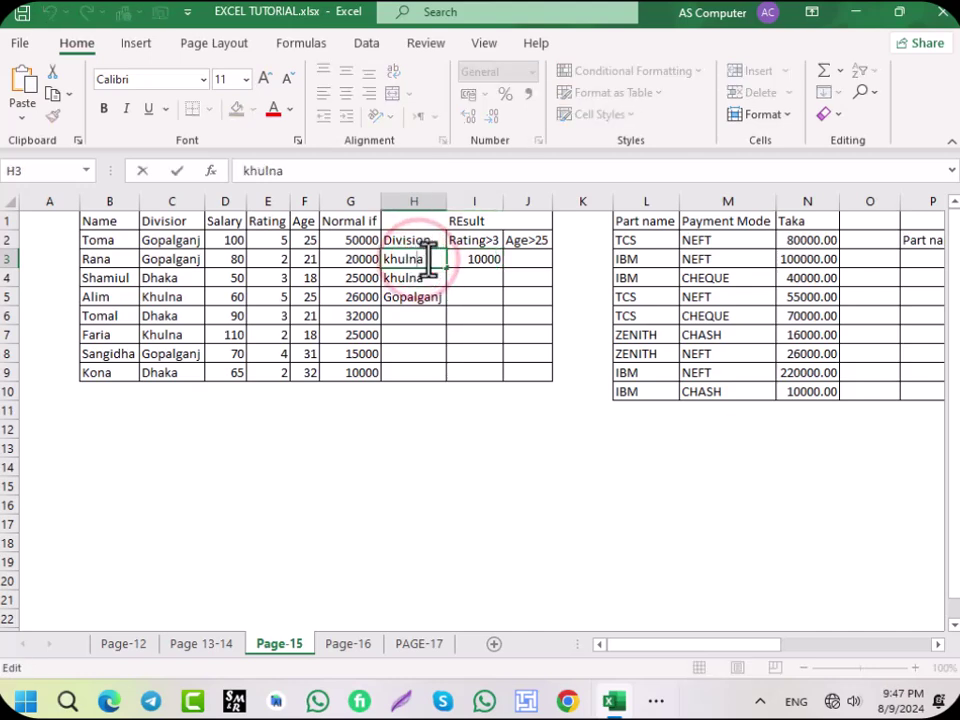
pyautogui.doubleClick(420, 258)
pyautogui.write('Division')
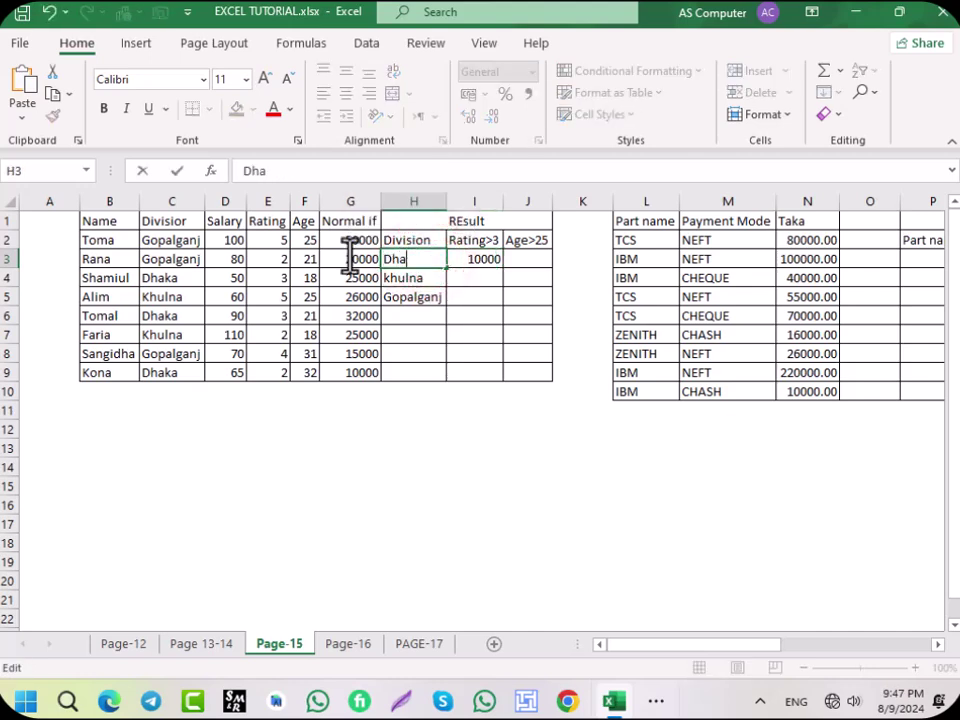
pyautogui.press('Return')
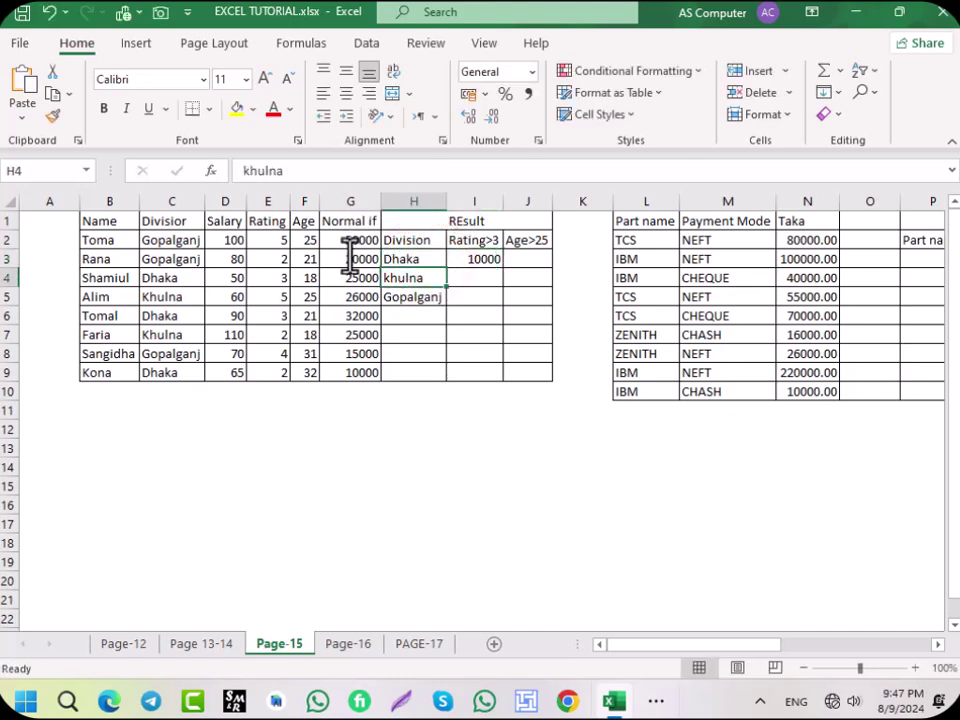
# - Set the rating criterion in the I3 SUMIFS formula back to ">3" and select the first Dhaka entry in the division column
pyautogui.click(480, 258)
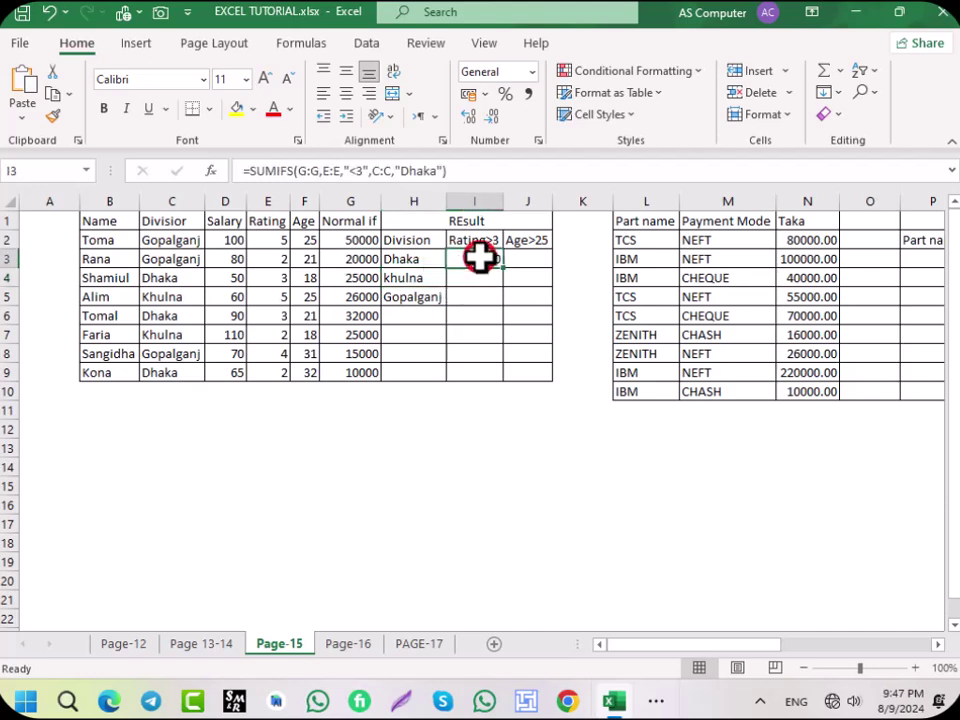
pyautogui.click(356, 168)
pyautogui.press('BackSpace')
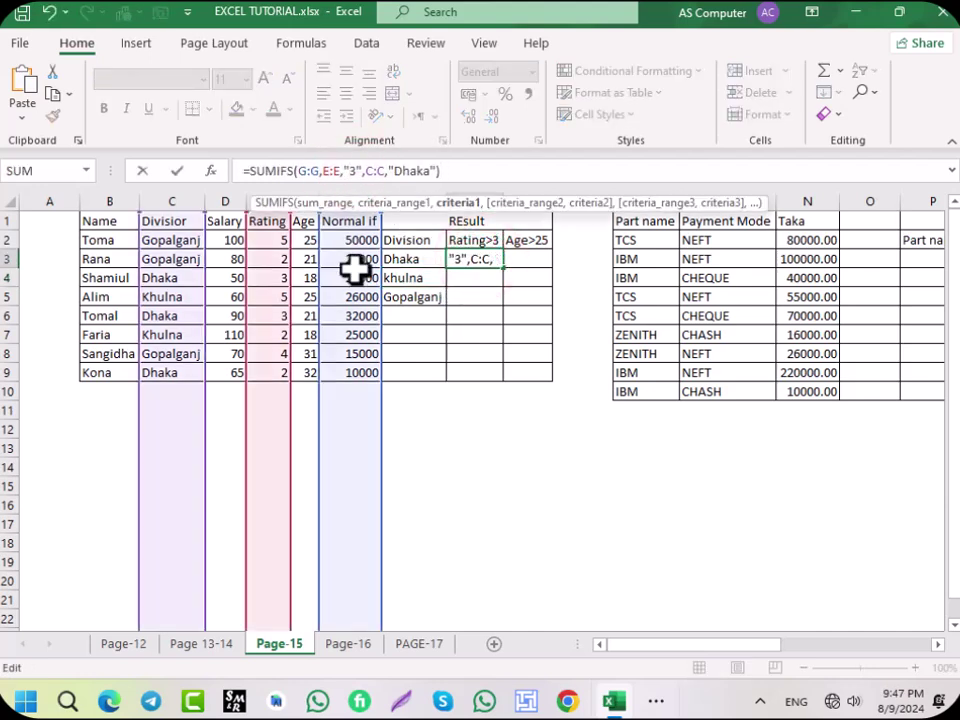
pyautogui.write('>')
pyautogui.press('Return')
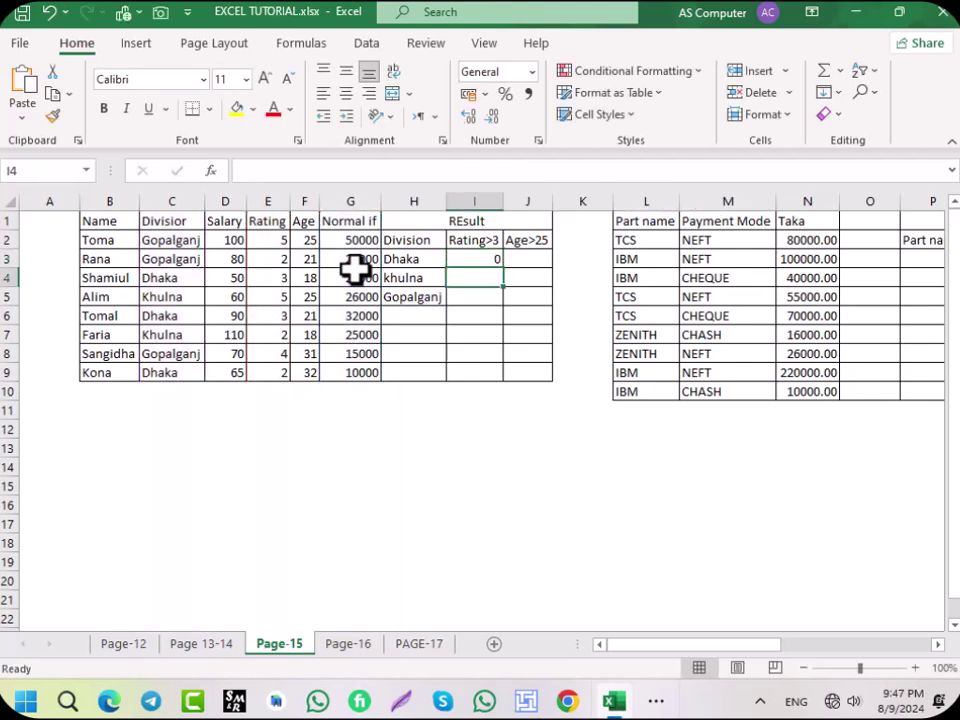
pyautogui.click(161, 280)
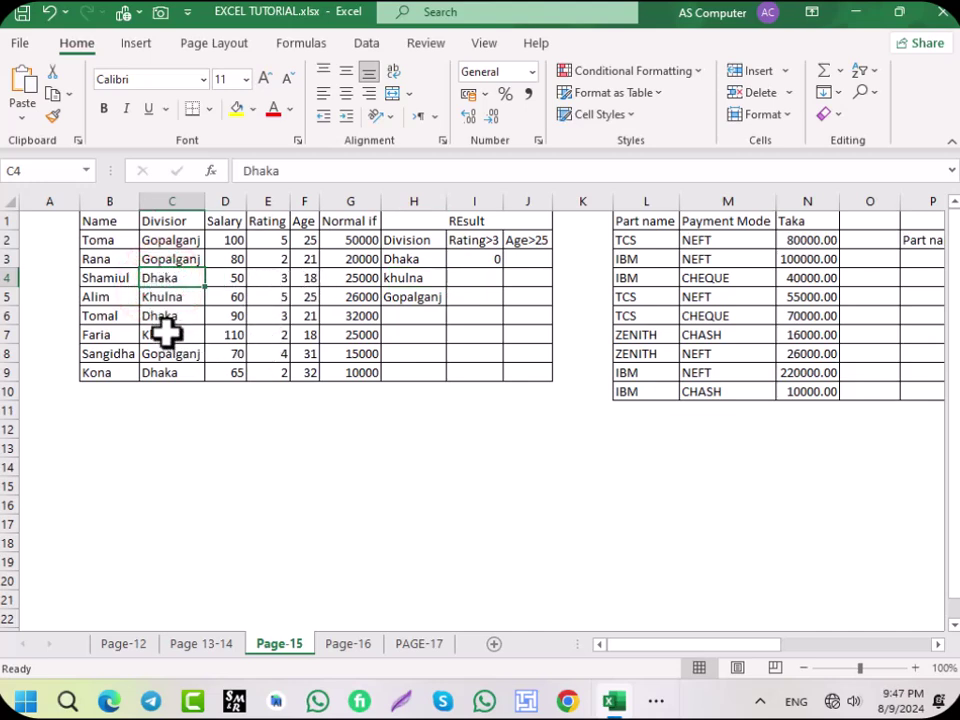
# - Clear the SUMIFS formula from I3 in the result table
pyautogui.click(493, 257)
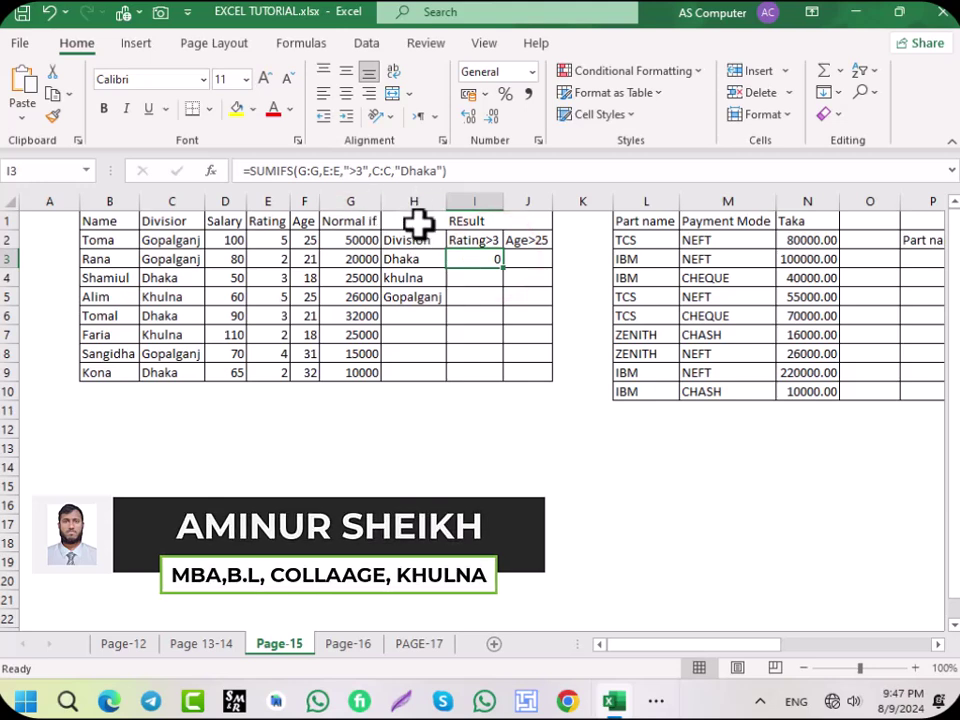
pyautogui.click(525, 258)
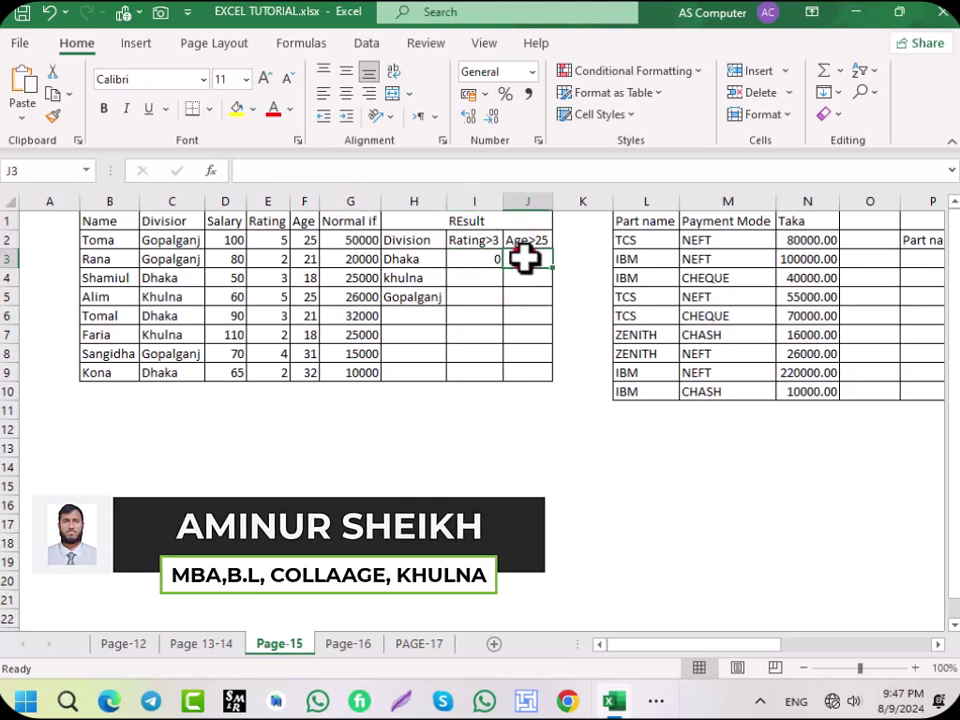
pyautogui.click(484, 258)
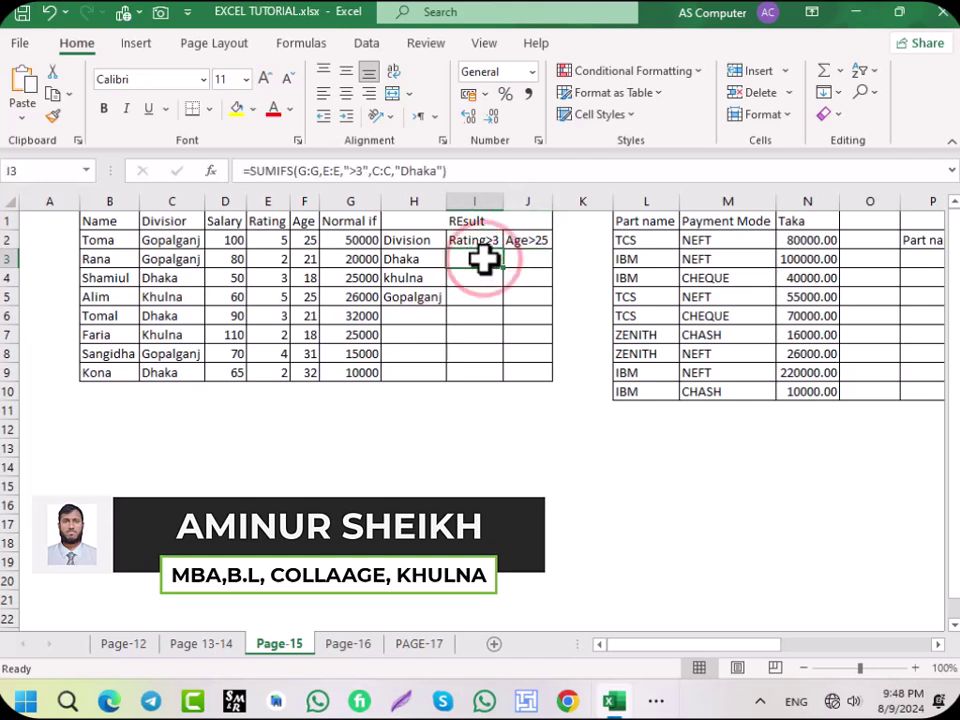
pyautogui.press('Delete')
pyautogui.click(484, 278)
# - Shorten the result headers to bare criteria: ">3" in I2 and ">25" in J2
pyautogui.doubleClick(489, 241)
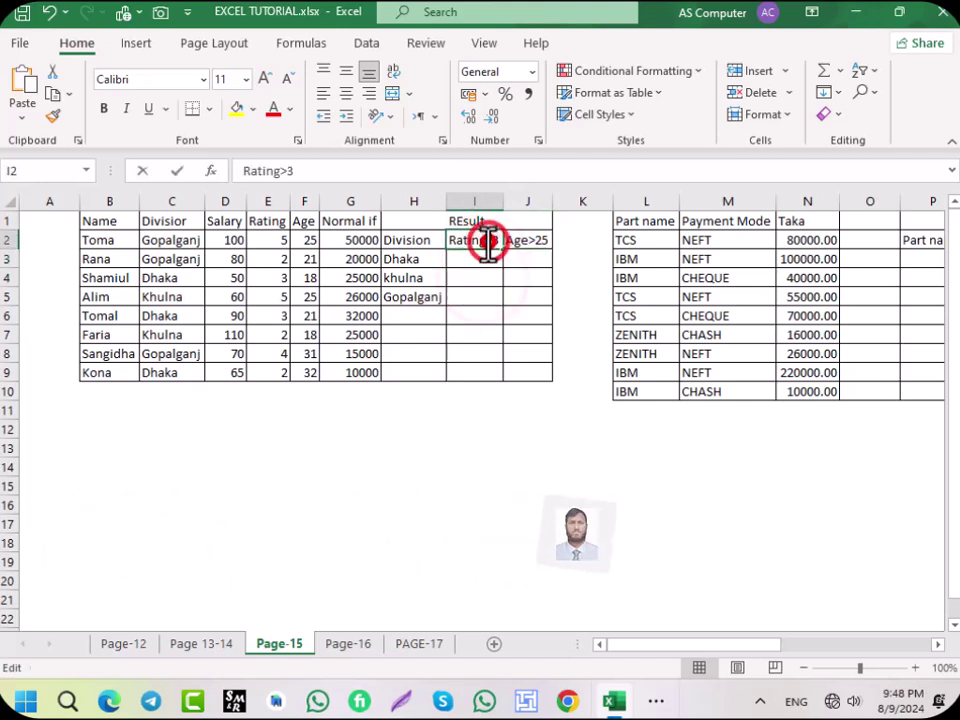
pyautogui.press('BackSpace')
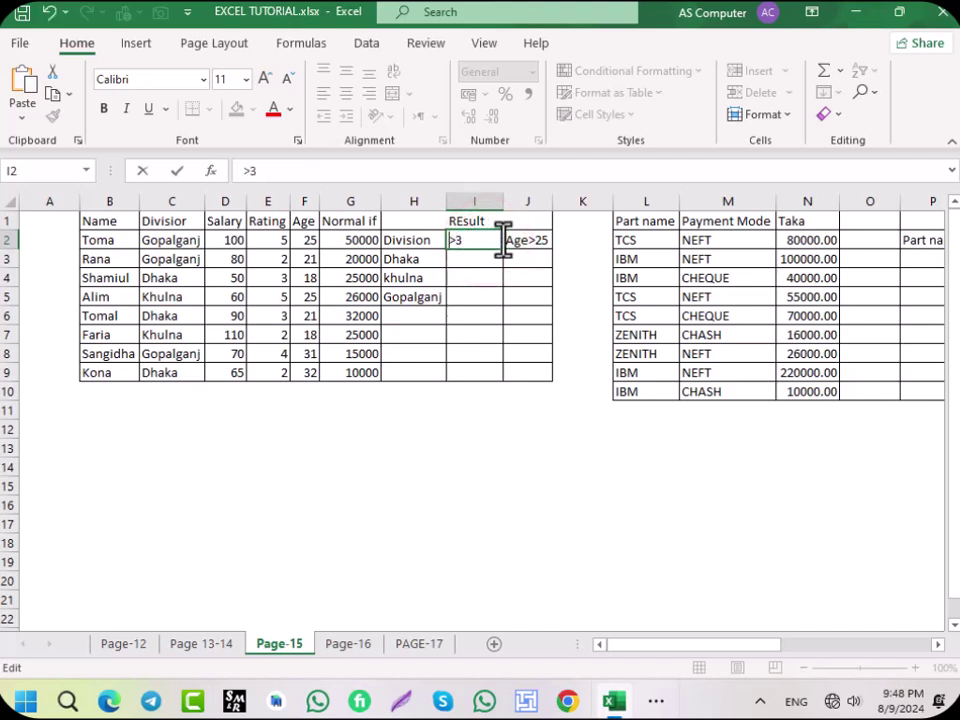
pyautogui.click(527, 240)
pyautogui.doubleClick(527, 240)
pyautogui.press('BackSpace')
pyautogui.press('BackSpace')
pyautogui.press('BackSpace')
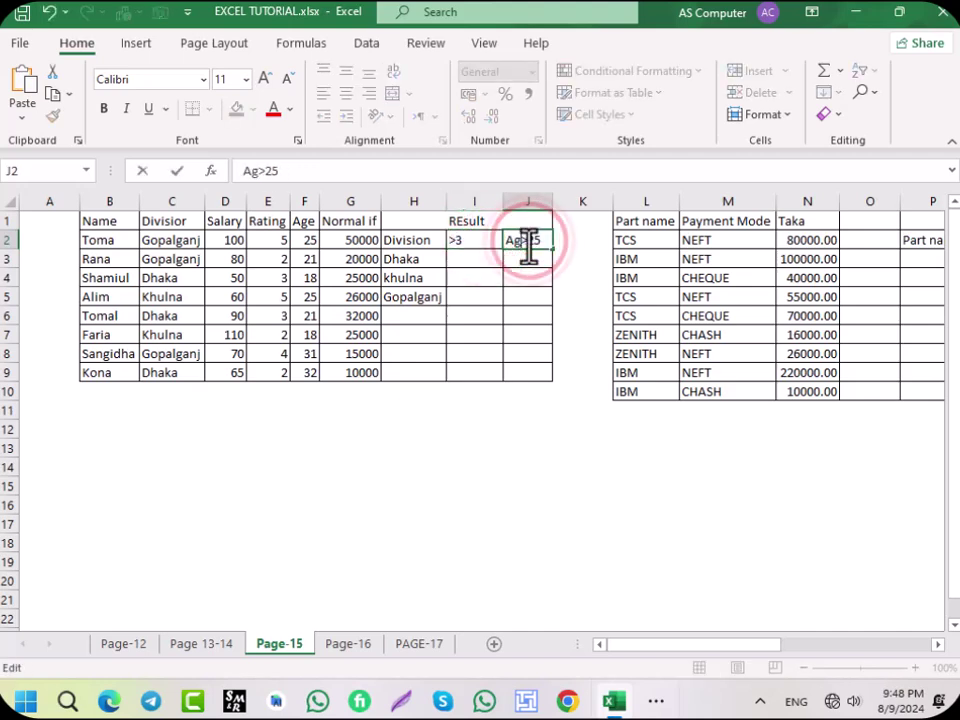
# - Start a SUMIFS formula in I3 with G:G as the sum range and C:C as the first criteria range
pyautogui.click(474, 258)
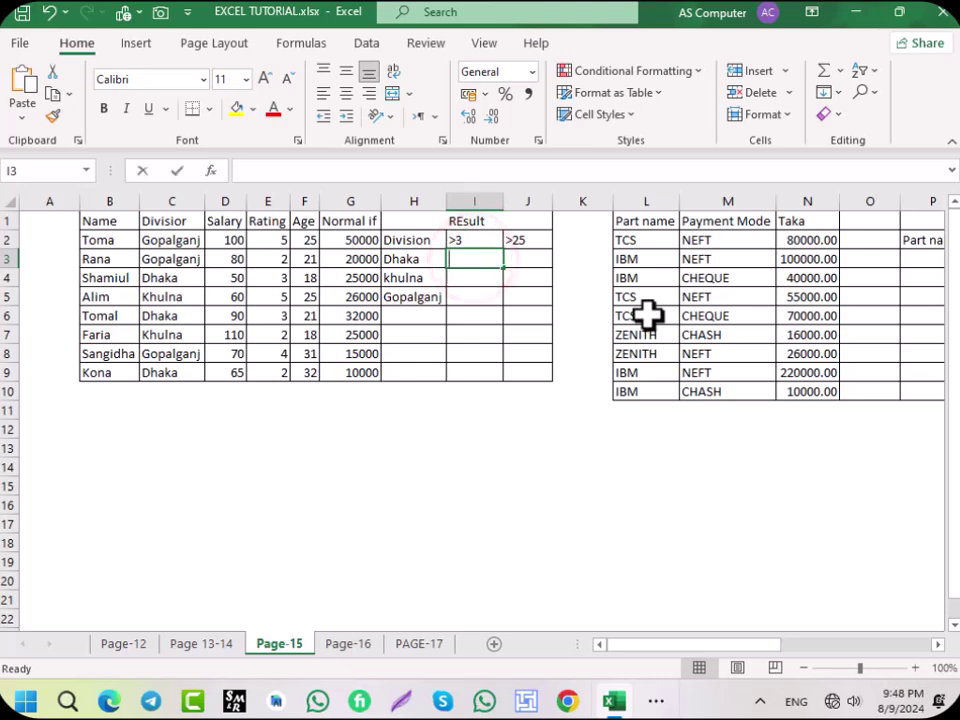
pyautogui.write('=sum')
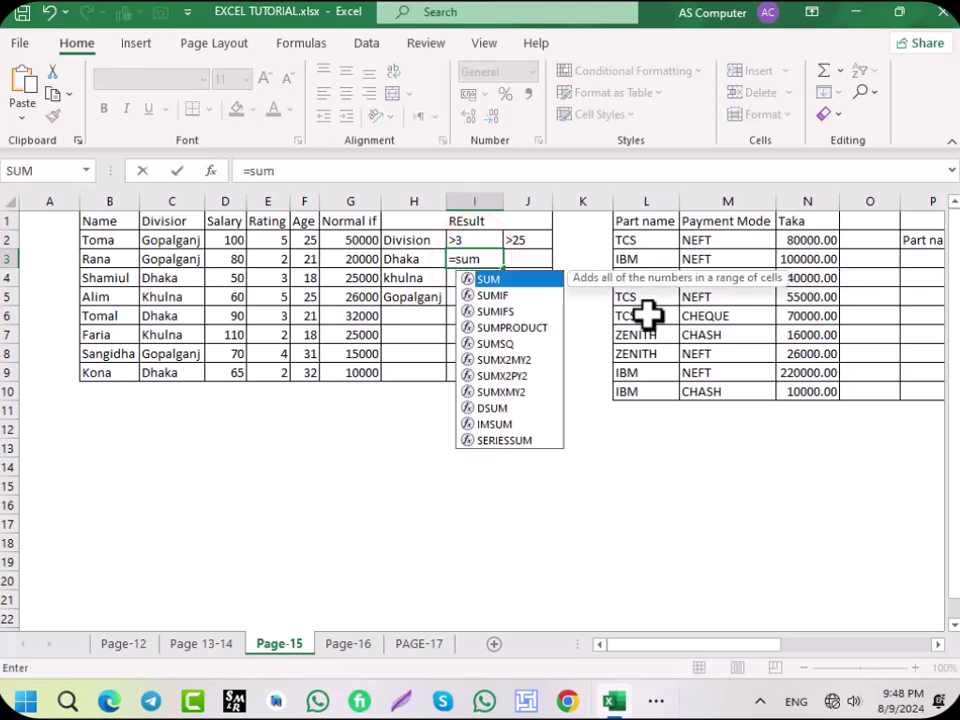
pyautogui.write('ifs')
pyautogui.press('Tab')
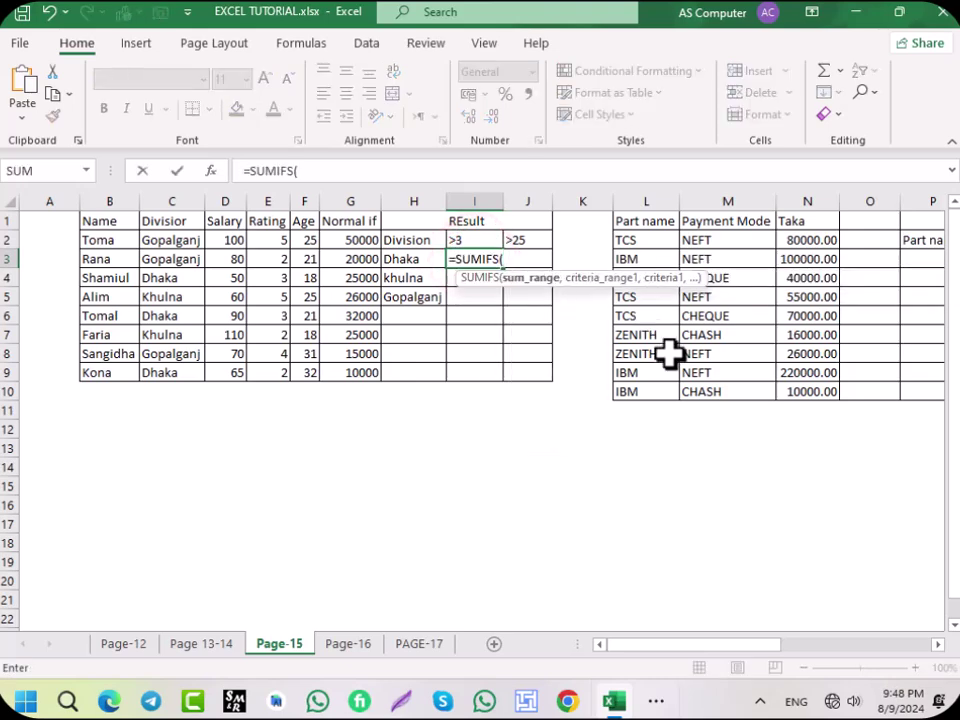
pyautogui.click(364, 201)
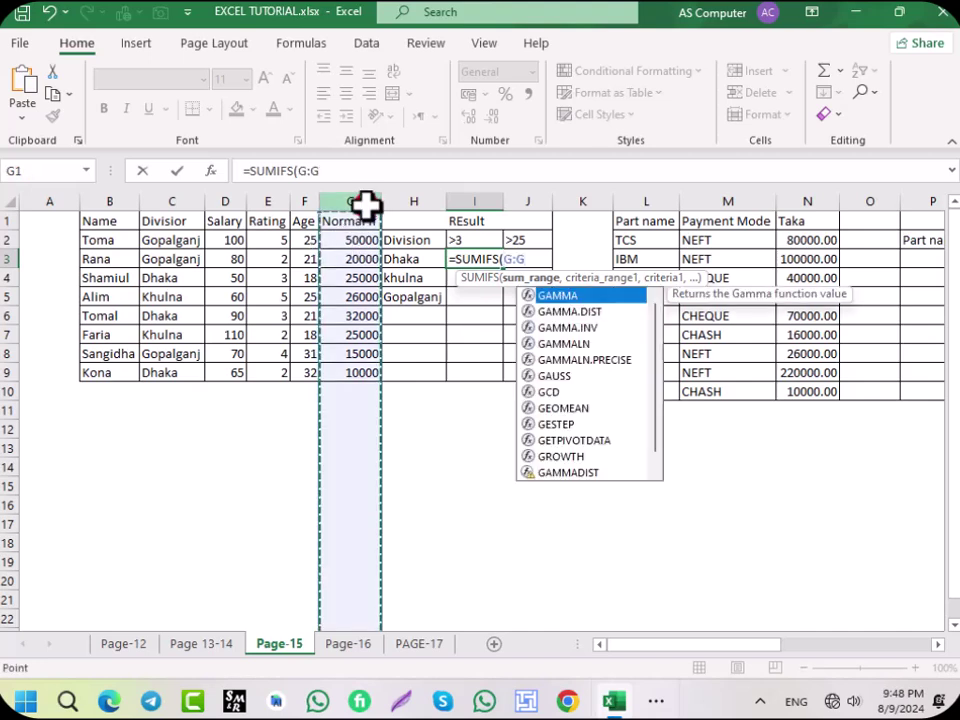
pyautogui.write(',')
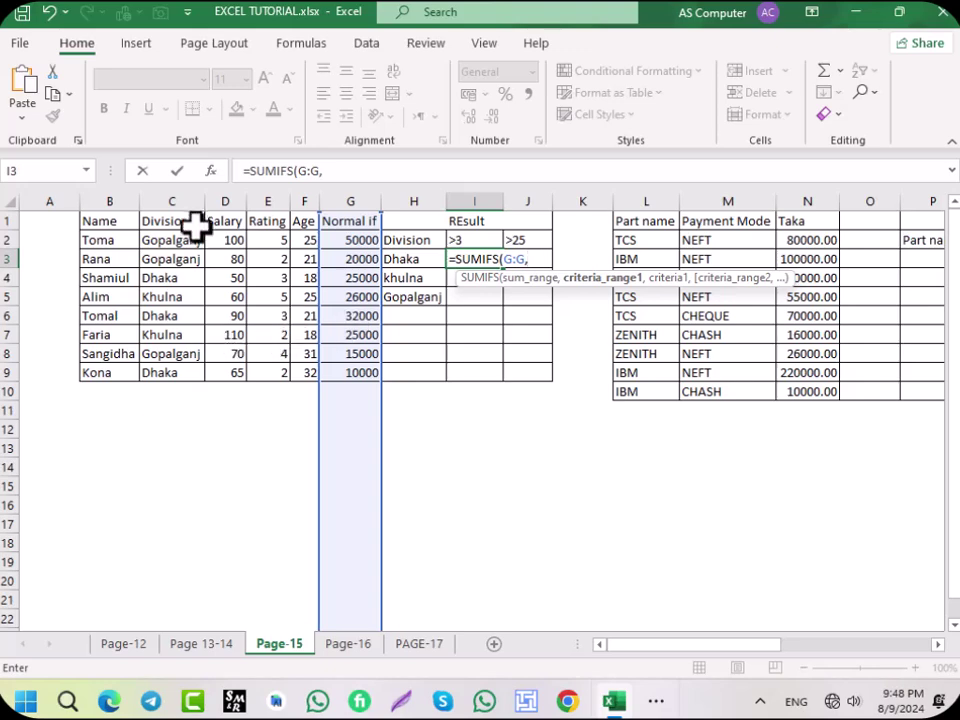
pyautogui.click(174, 201)
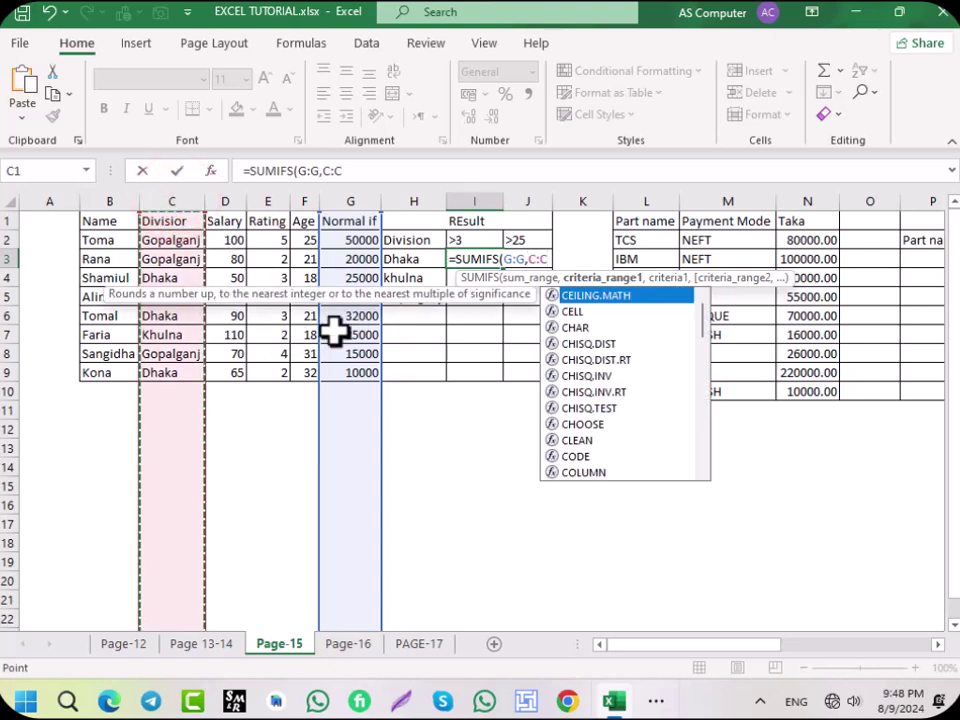
pyautogui.write(',')
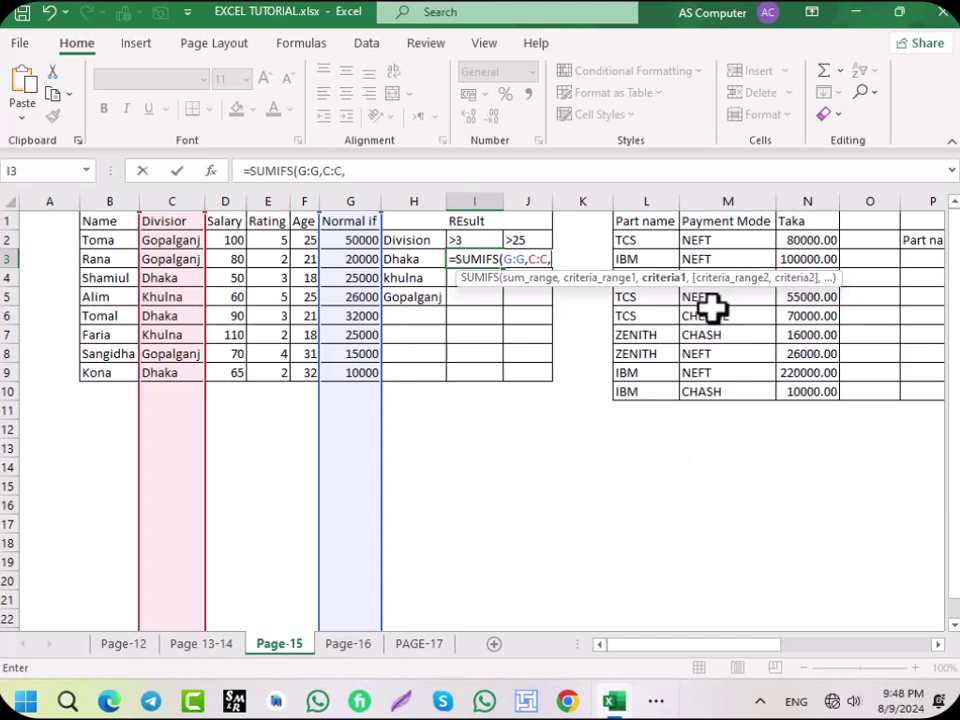
pyautogui.click(458, 236)
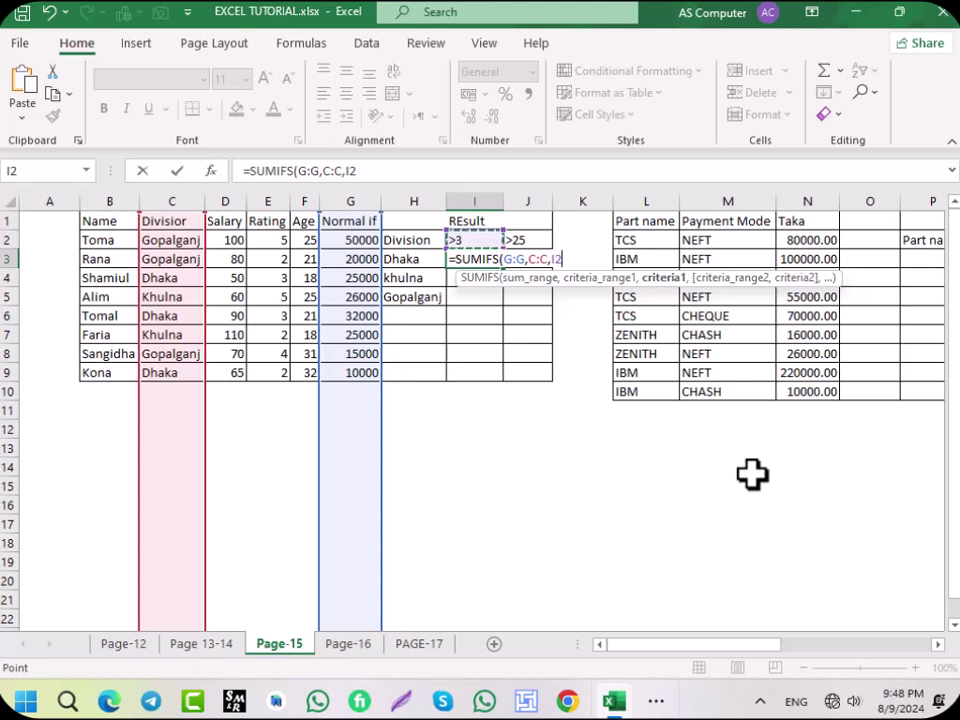
pyautogui.write(',')
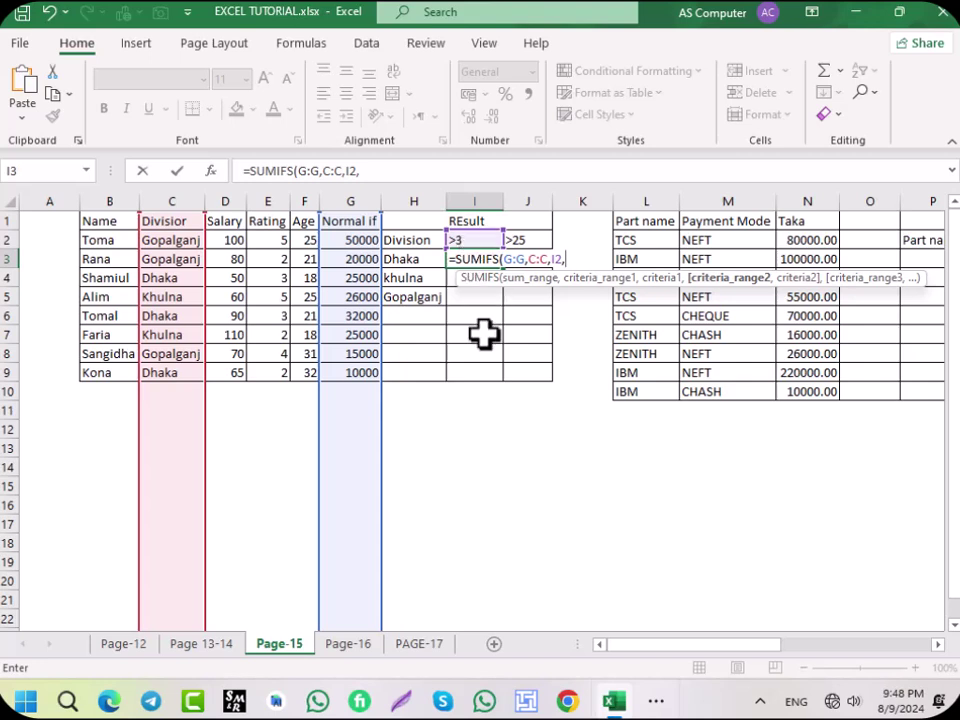
pyautogui.press('BackSpace')
pyautogui.press('BackSpace')
pyautogui.press('BackSpace')
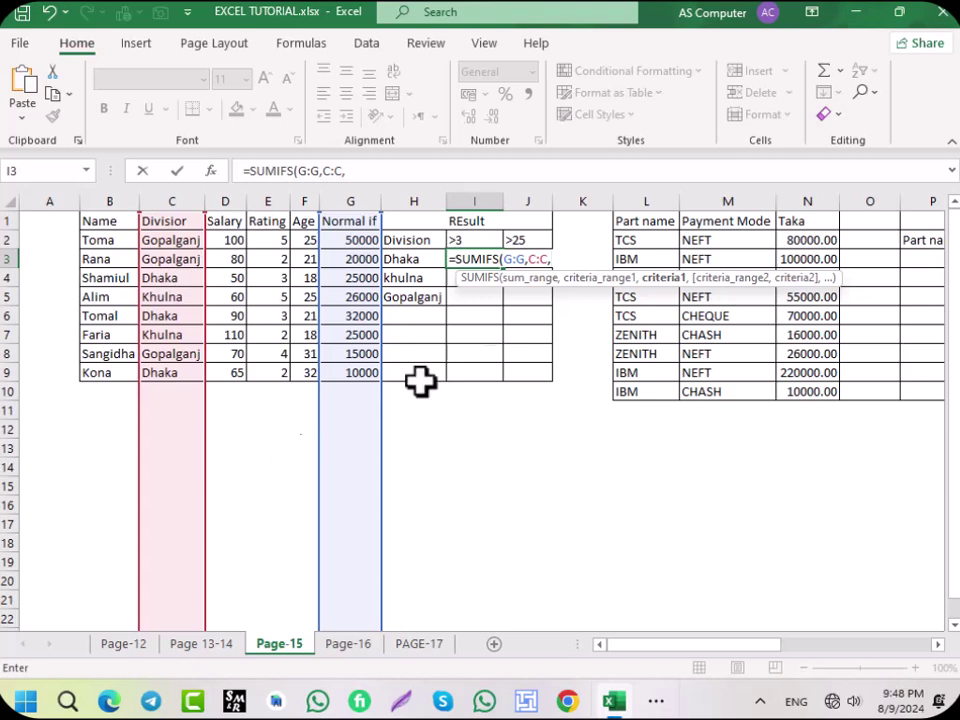
# - Complete the I3 SUMIFS formula with H3 as the division criterion, E:E as the second criteria range and I2 as its criterion
pyautogui.click(413, 258)
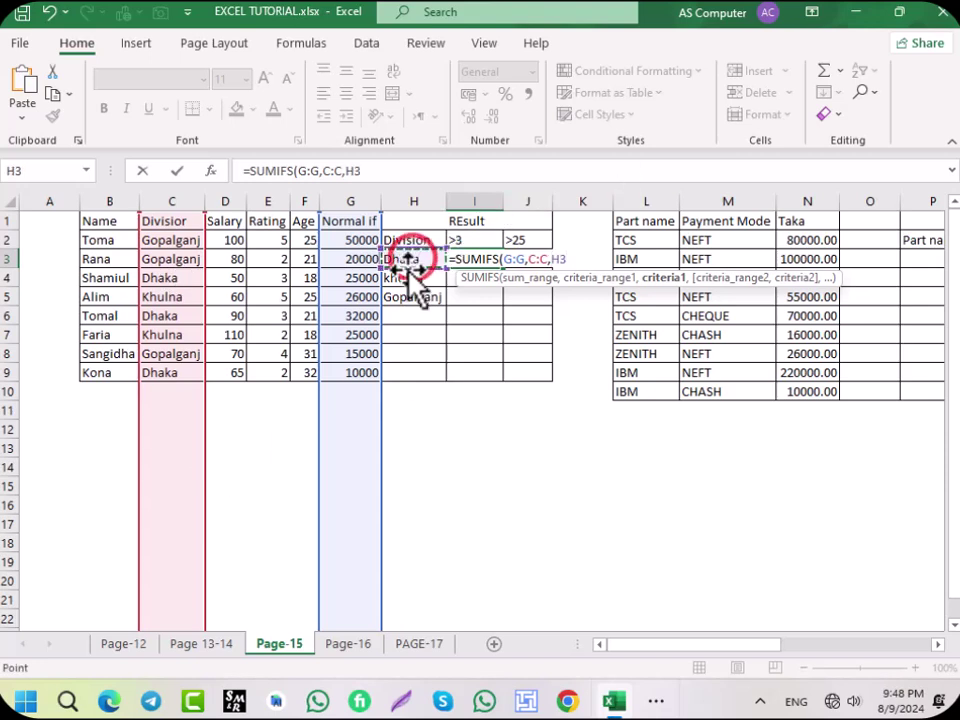
pyautogui.write(',')
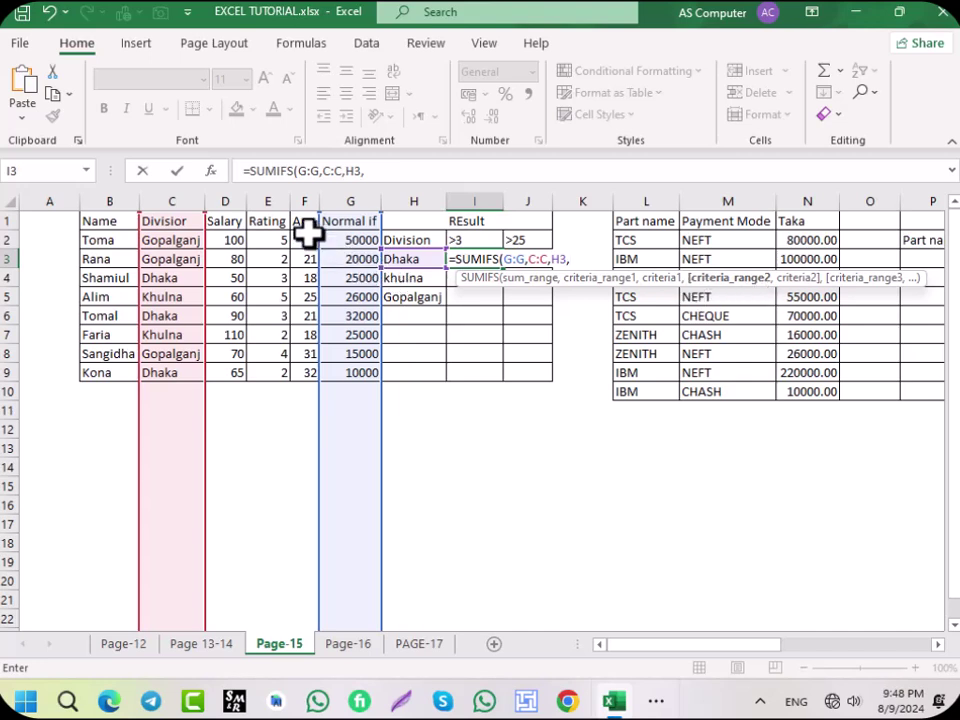
pyautogui.click(270, 201)
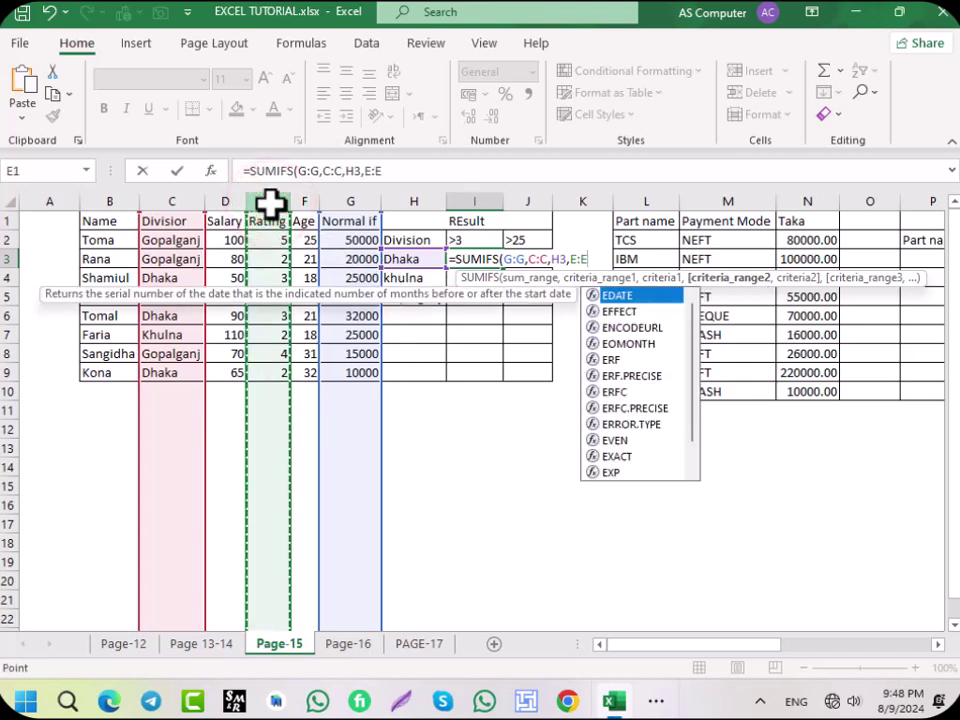
pyautogui.write(',')
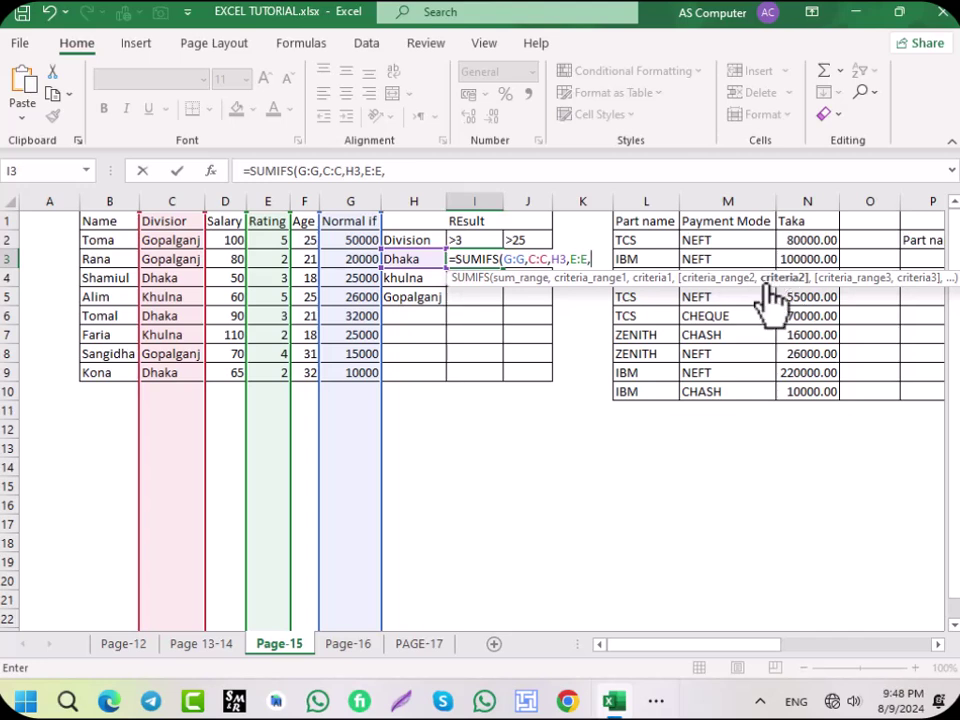
pyautogui.click(466, 240)
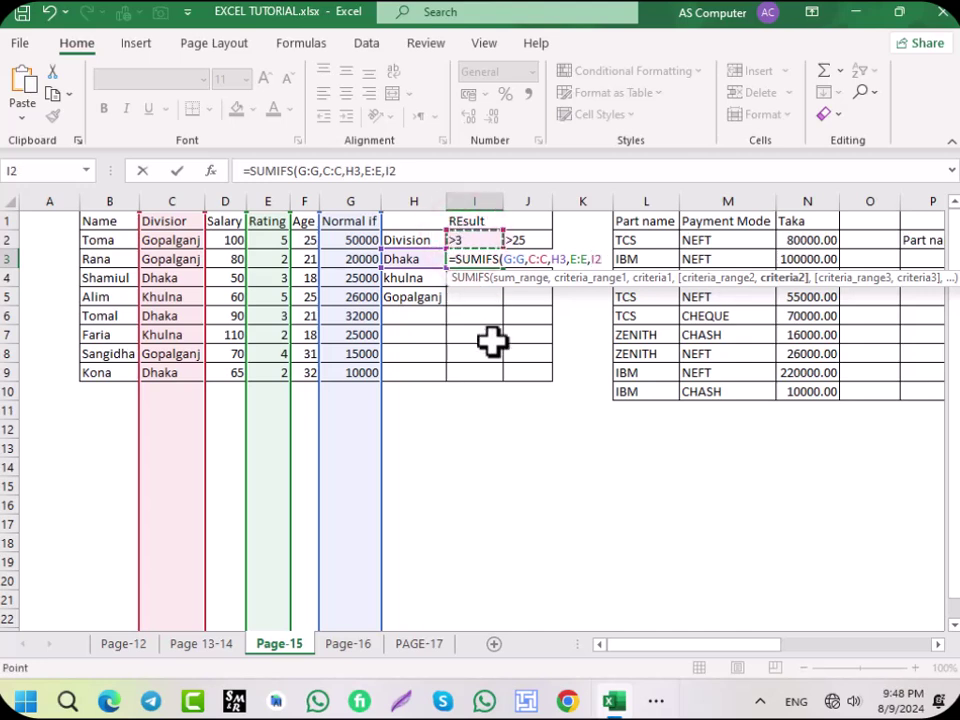
pyautogui.press('Return')
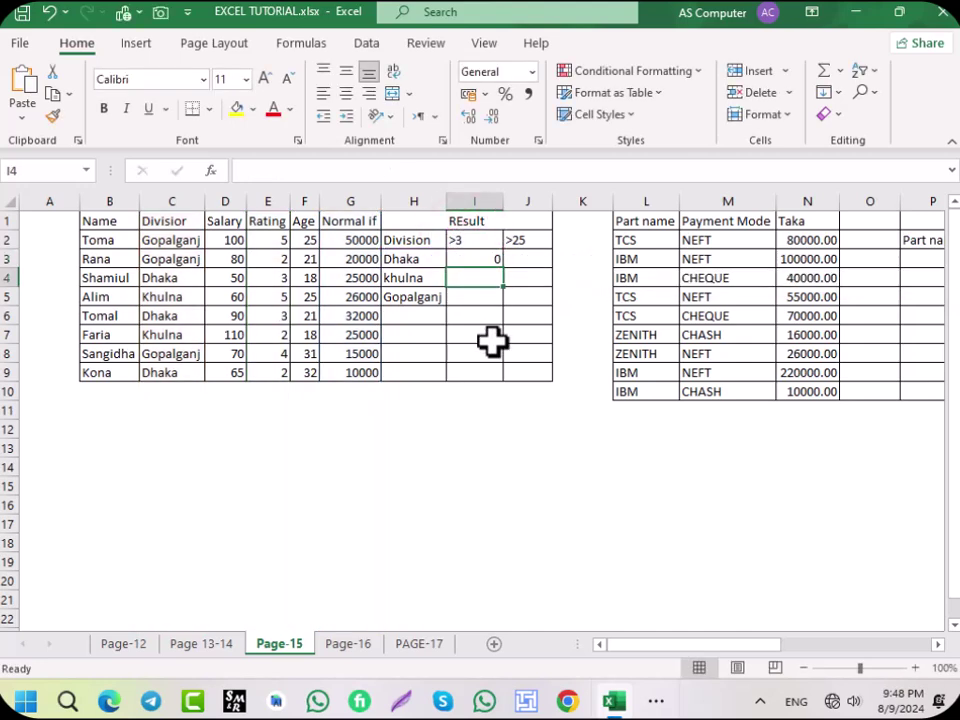
pyautogui.click(470, 254)
# - Start a SUMIFS formula in J3 with G:G as the sum range
pyautogui.click(536, 258)
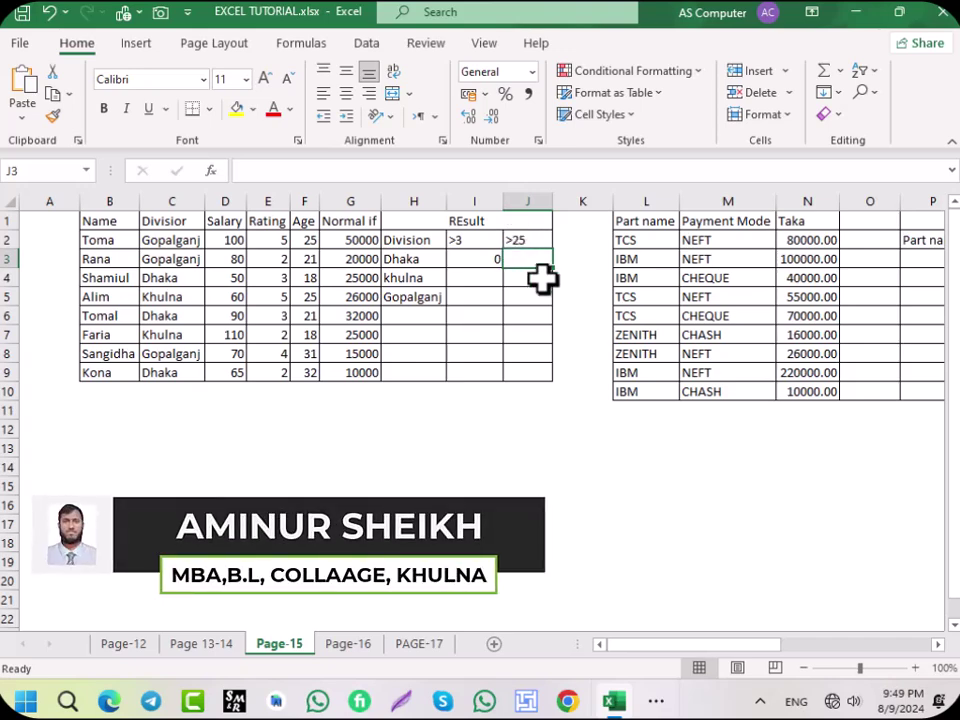
pyautogui.write('=sum')
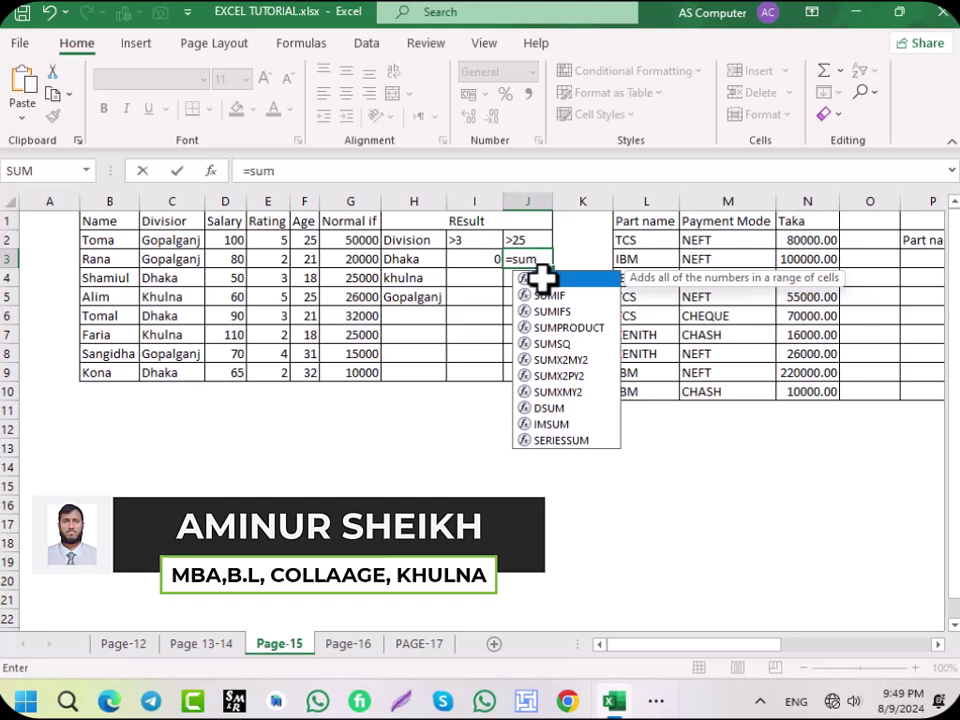
pyautogui.press('Down')
pyautogui.press('Down')
pyautogui.press('Tab')
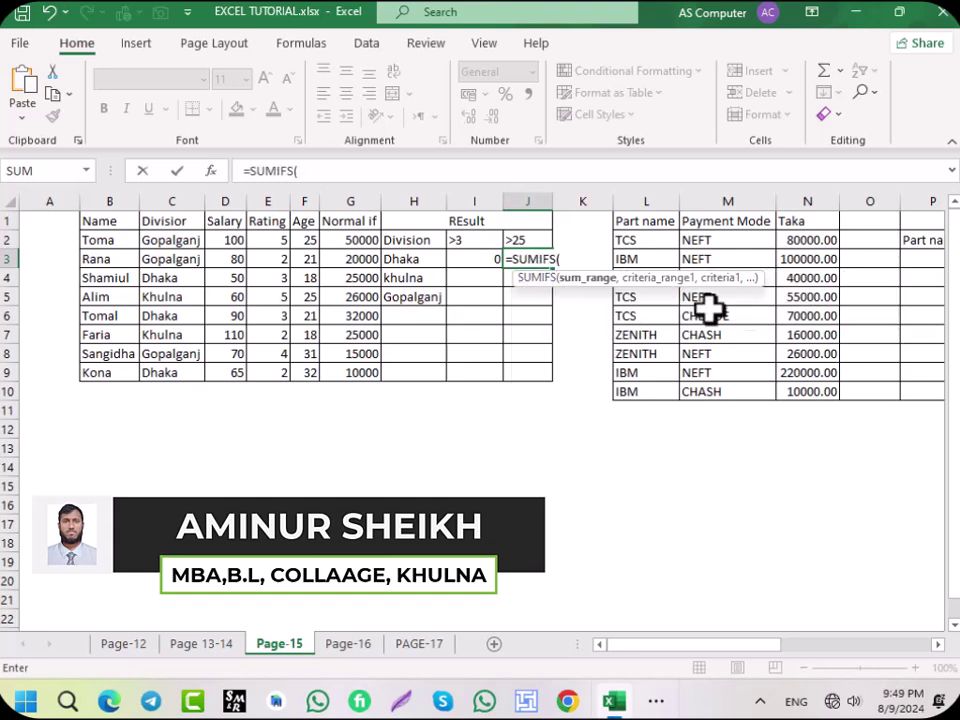
pyautogui.click(349, 199)
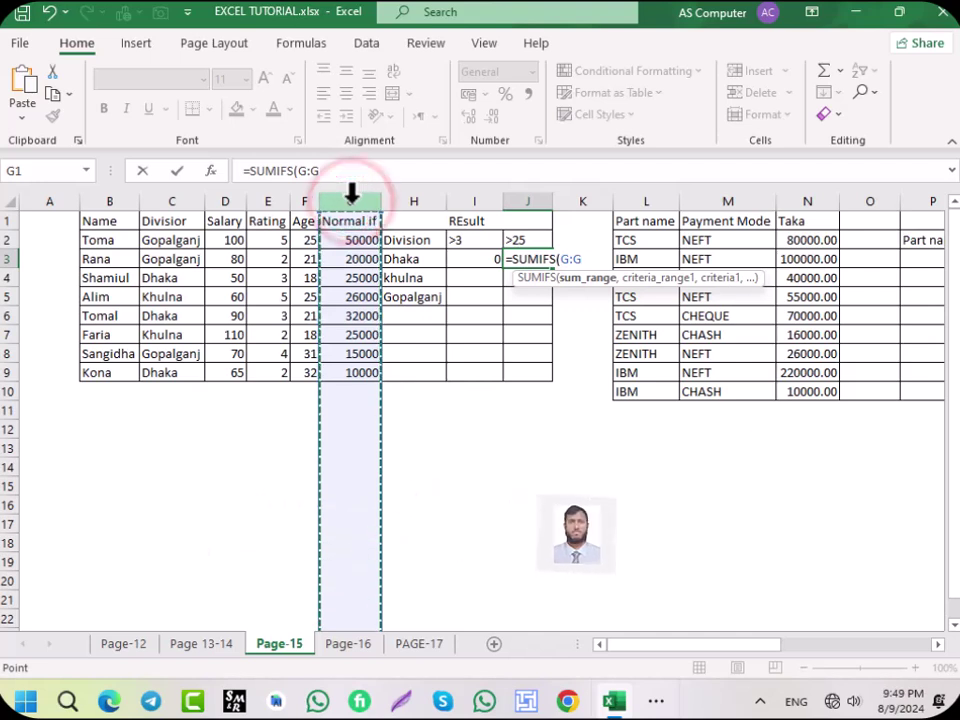
pyautogui.write(',')
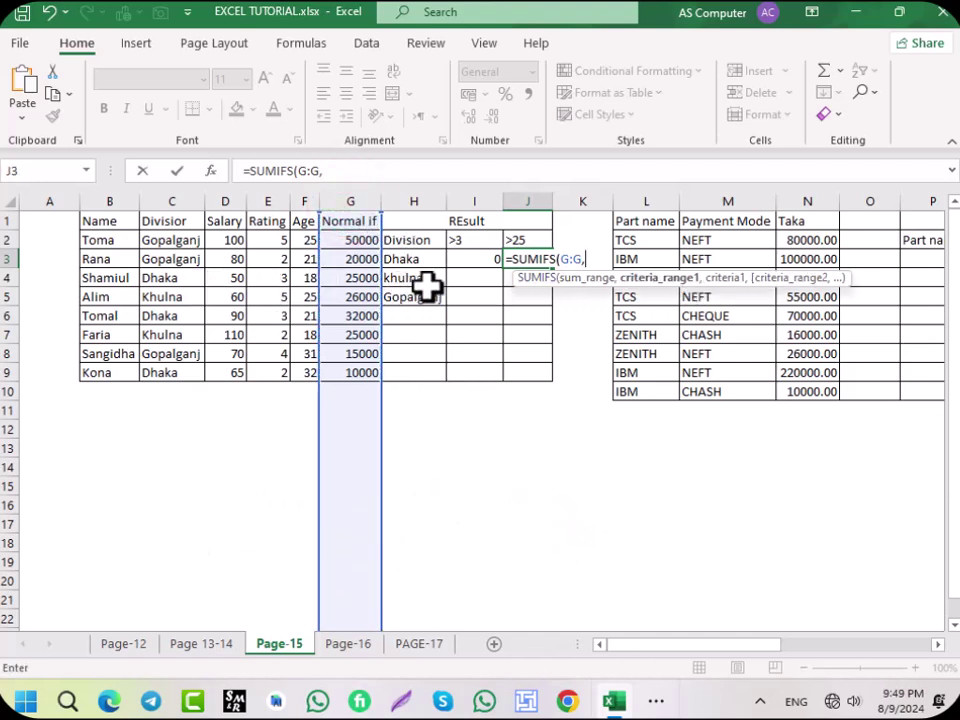
# - Complete the J3 SUMIFS formula with the criteria pairs C:C with H3 and F:F with J2
pyautogui.click(184, 195)
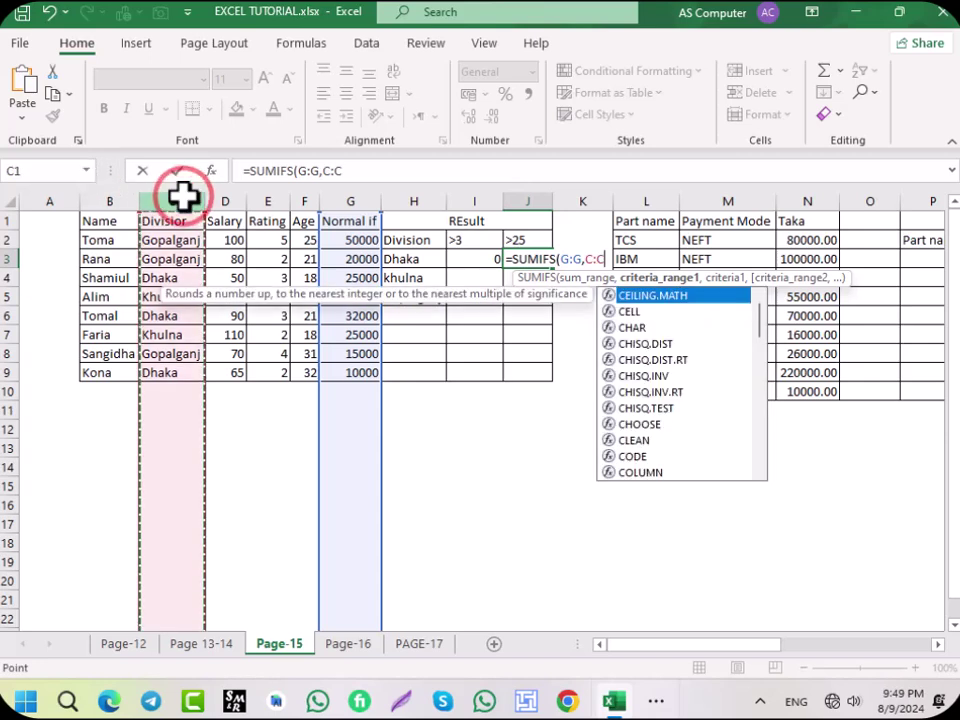
pyautogui.write(',')
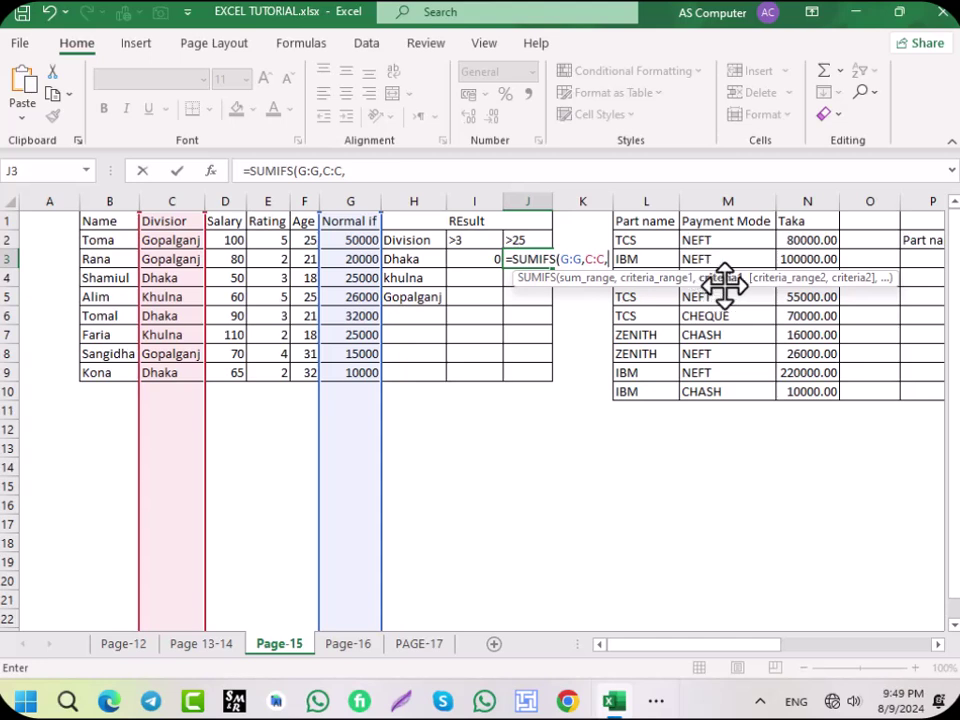
pyautogui.click(410, 259)
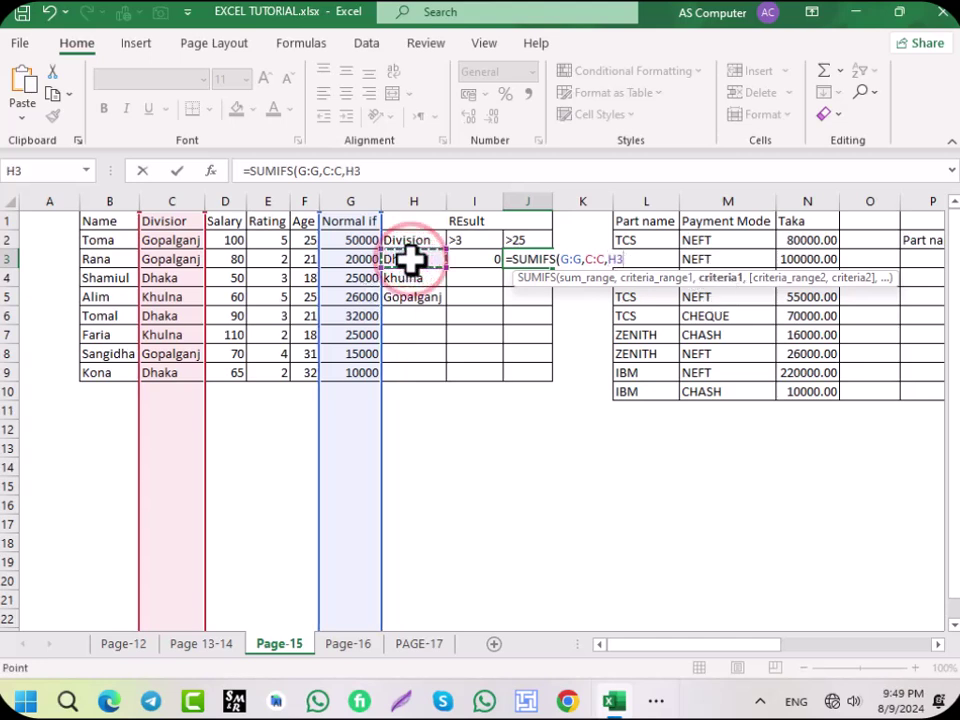
pyautogui.write(',')
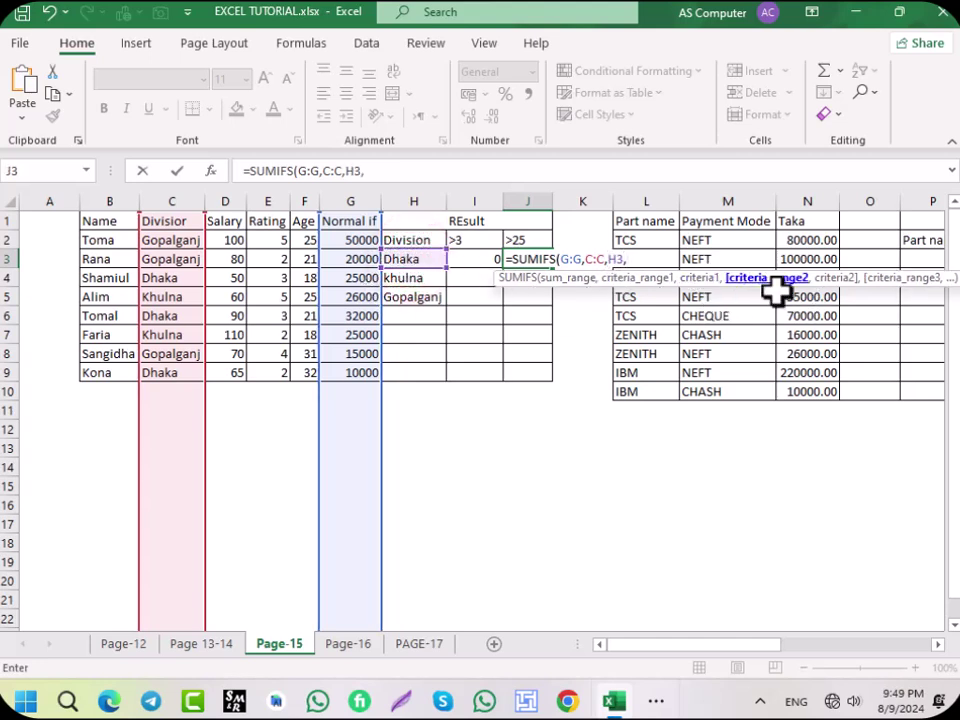
pyautogui.click(308, 190)
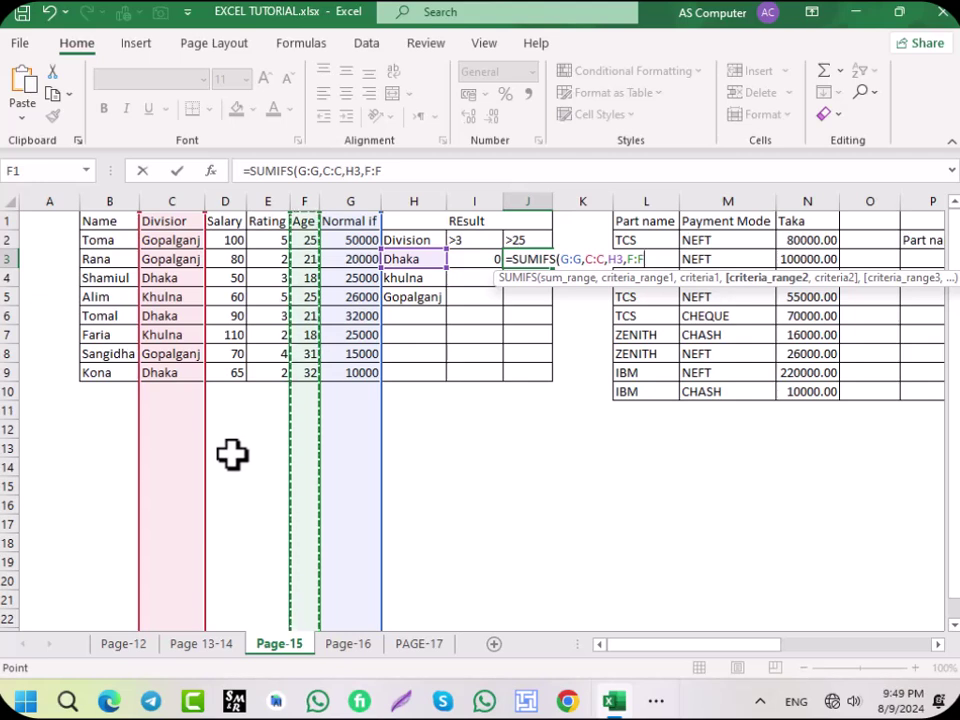
pyautogui.write(',')
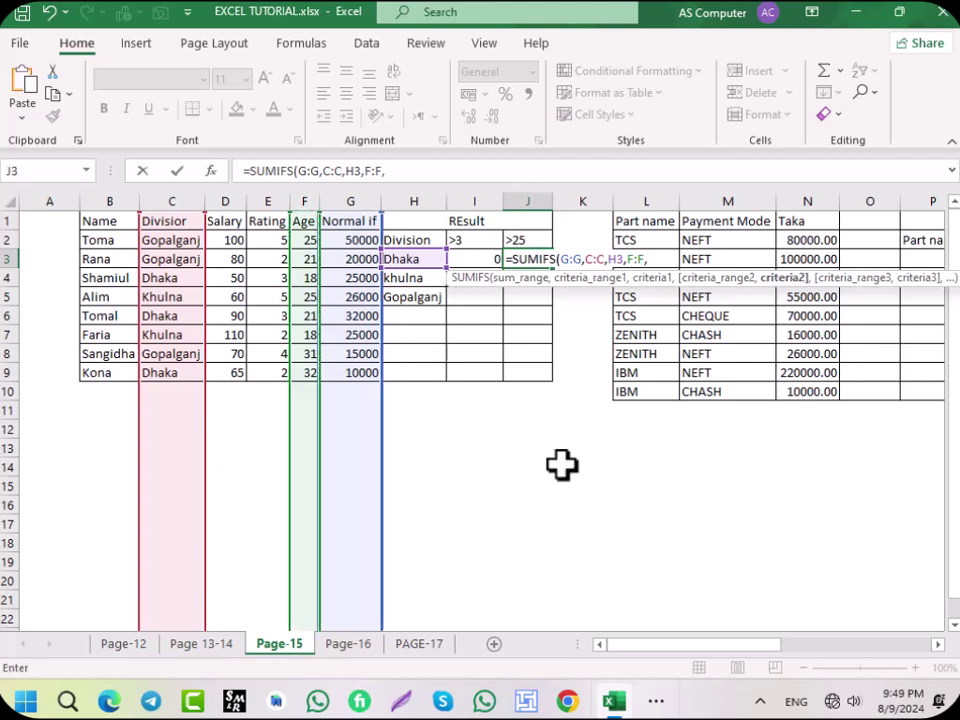
pyautogui.click(528, 241)
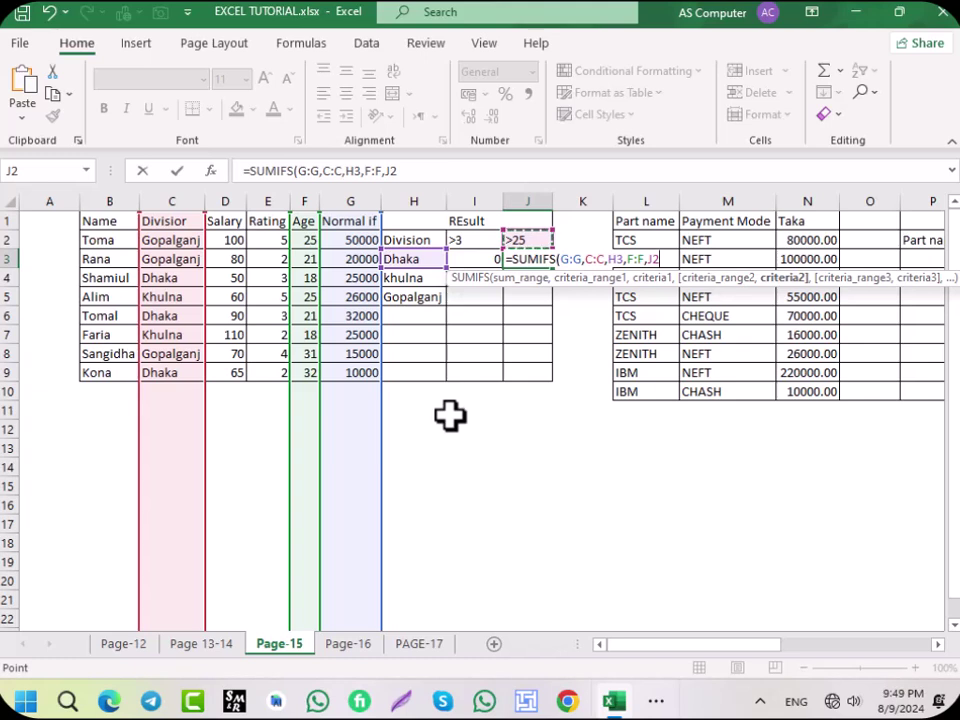
pyautogui.press('Return')
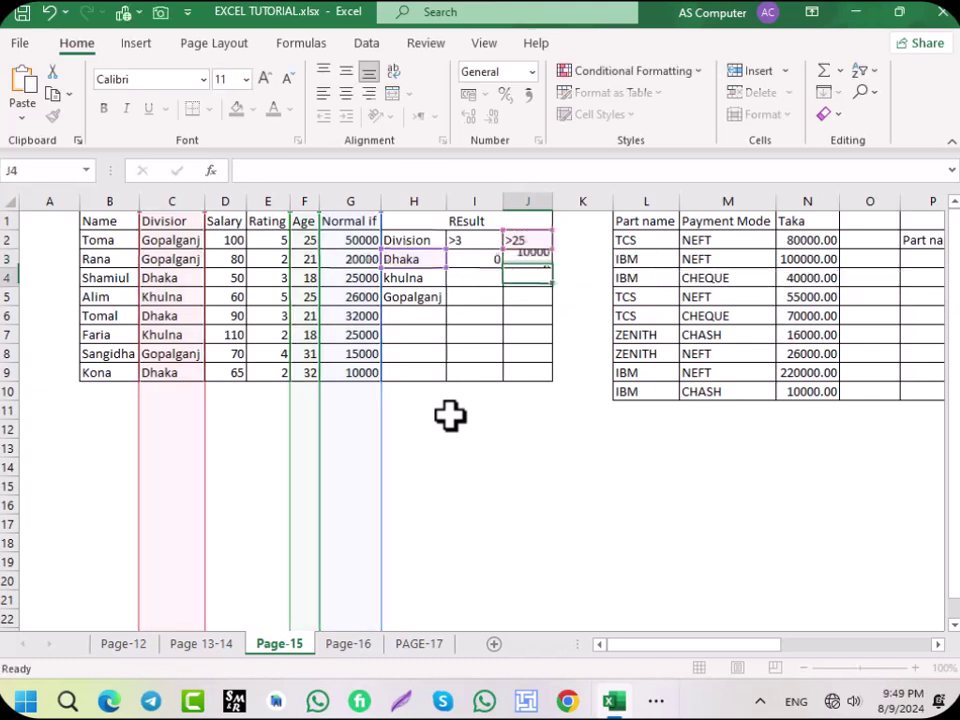
# - Check the J3 formula result against the matching ages in column F and their divisions in column C
pyautogui.click(530, 258)
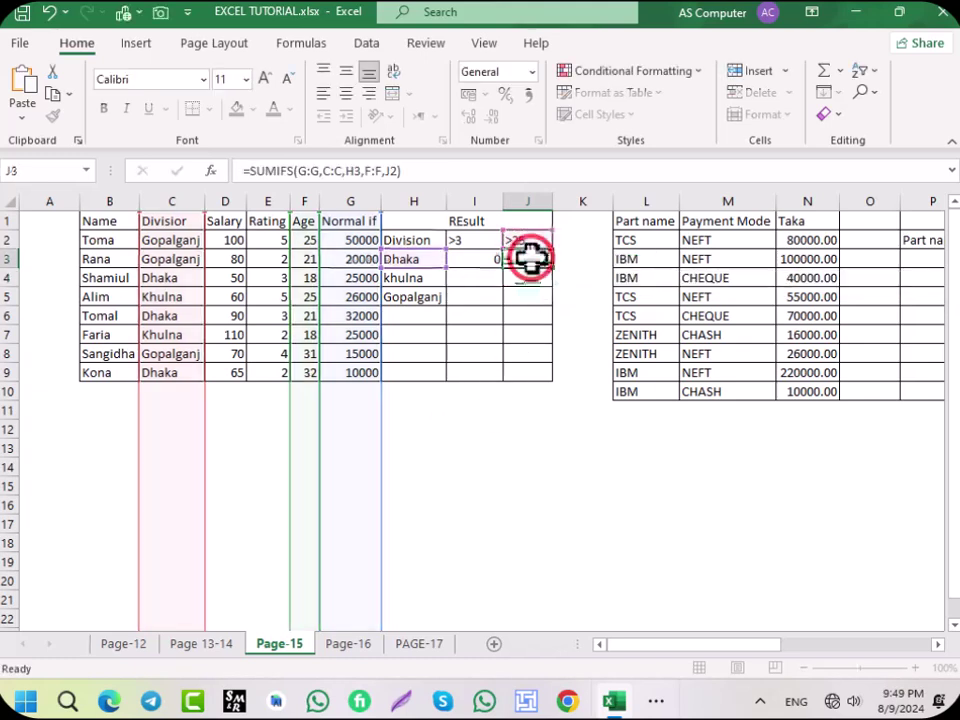
pyautogui.click(310, 240)
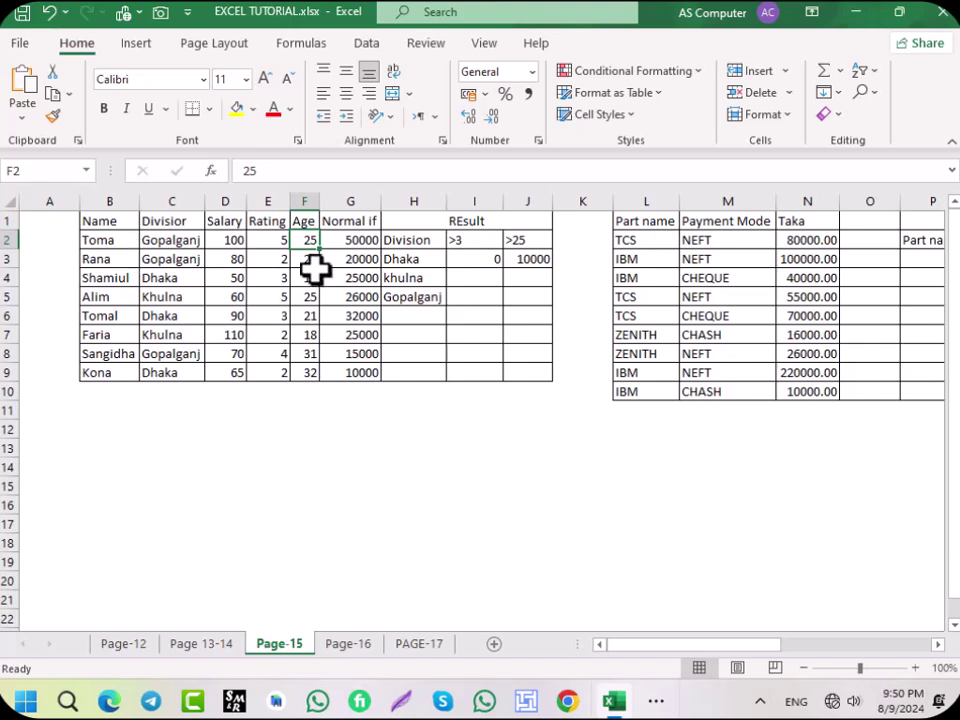
pyautogui.click(309, 372)
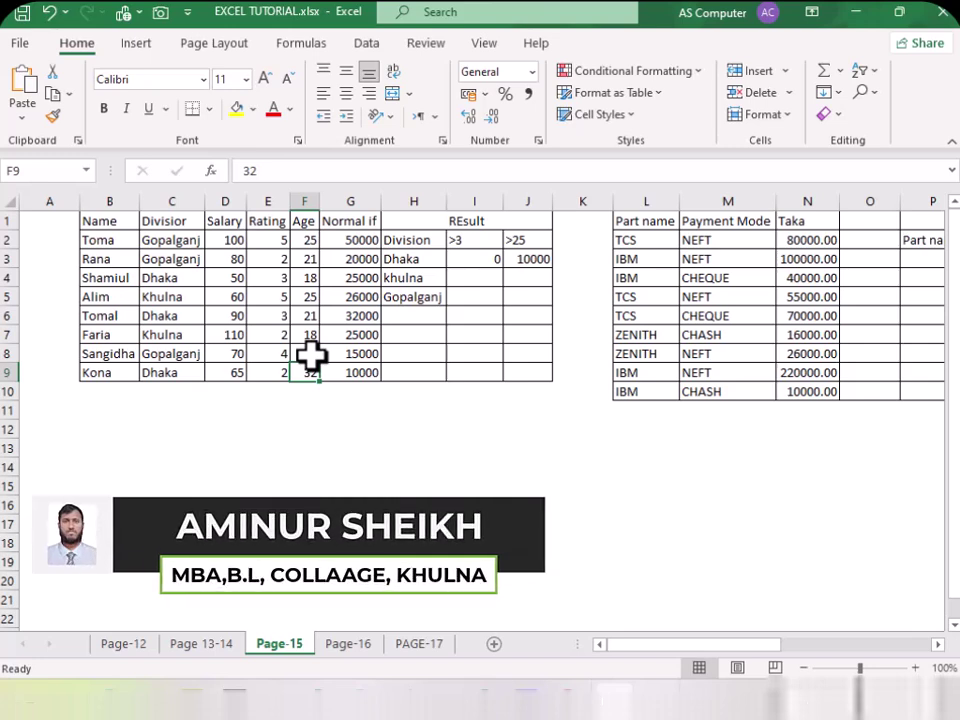
pyautogui.click(311, 354)
pyautogui.click(163, 375)
pyautogui.click(310, 373)
pyautogui.click(310, 354)
pyautogui.click(166, 354)
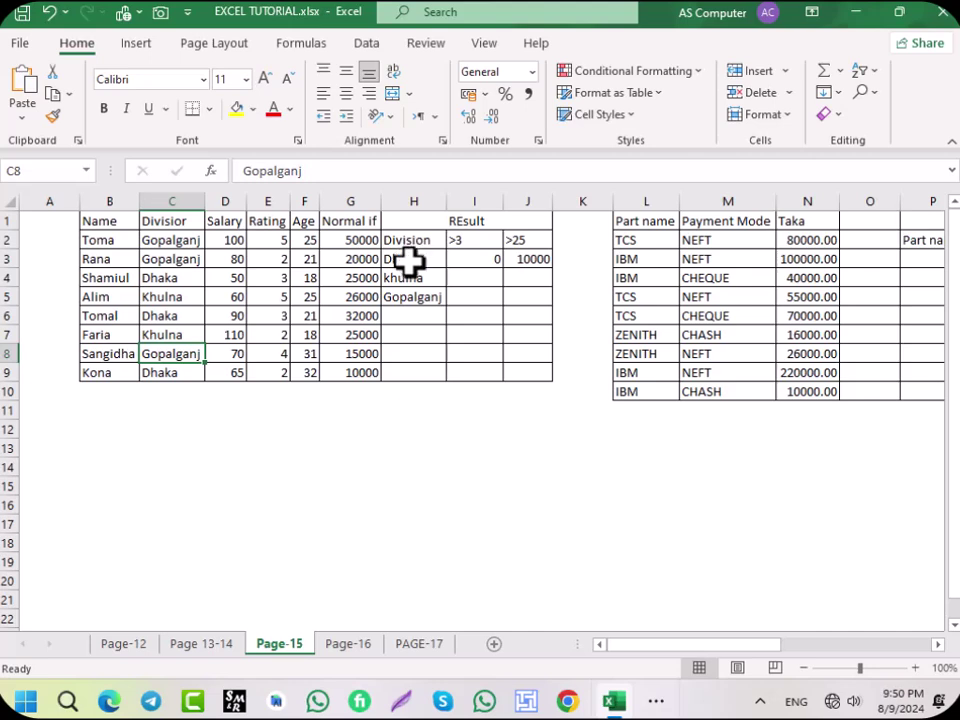
# - Clear the division names from H3:H5 in the result table
pyautogui.moveTo(410, 258); pyautogui.dragTo(408, 295)
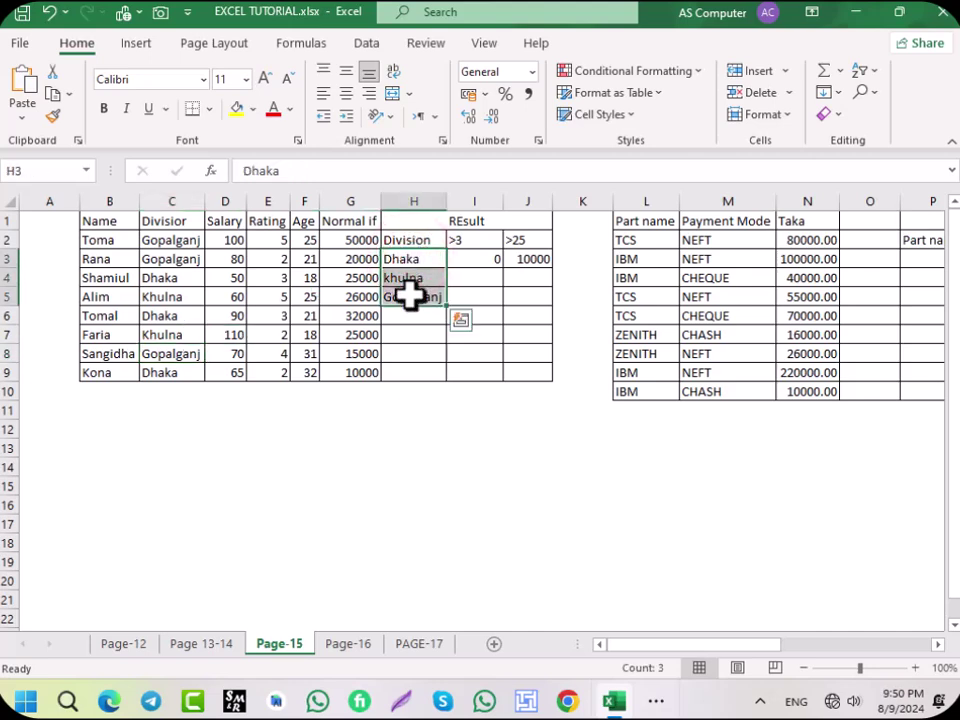
pyautogui.press('Delete')
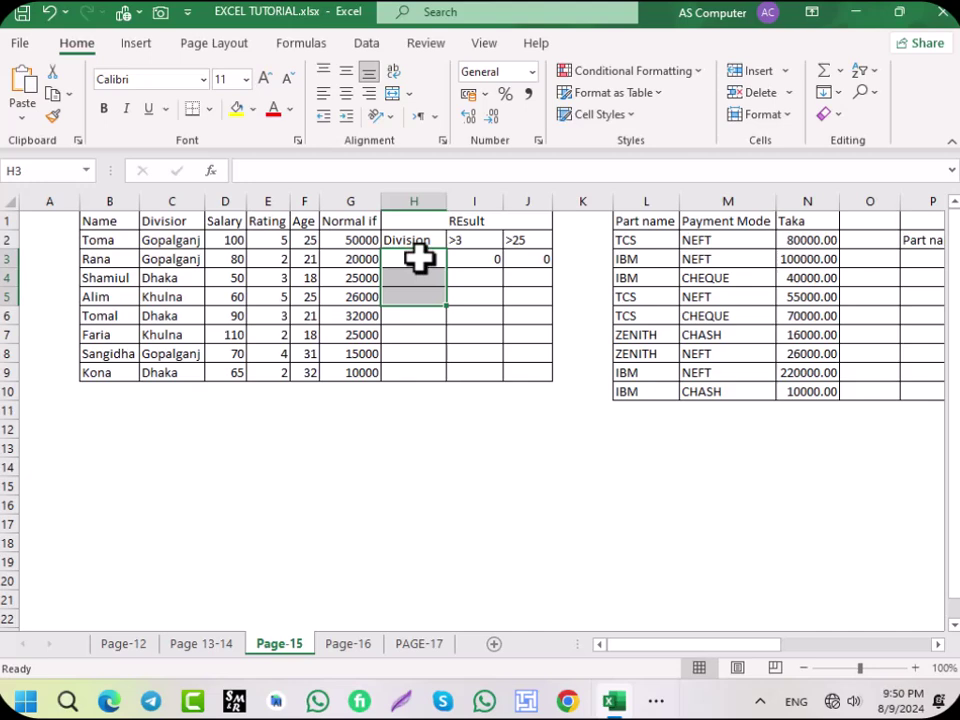
pyautogui.doubleClick(419, 259)
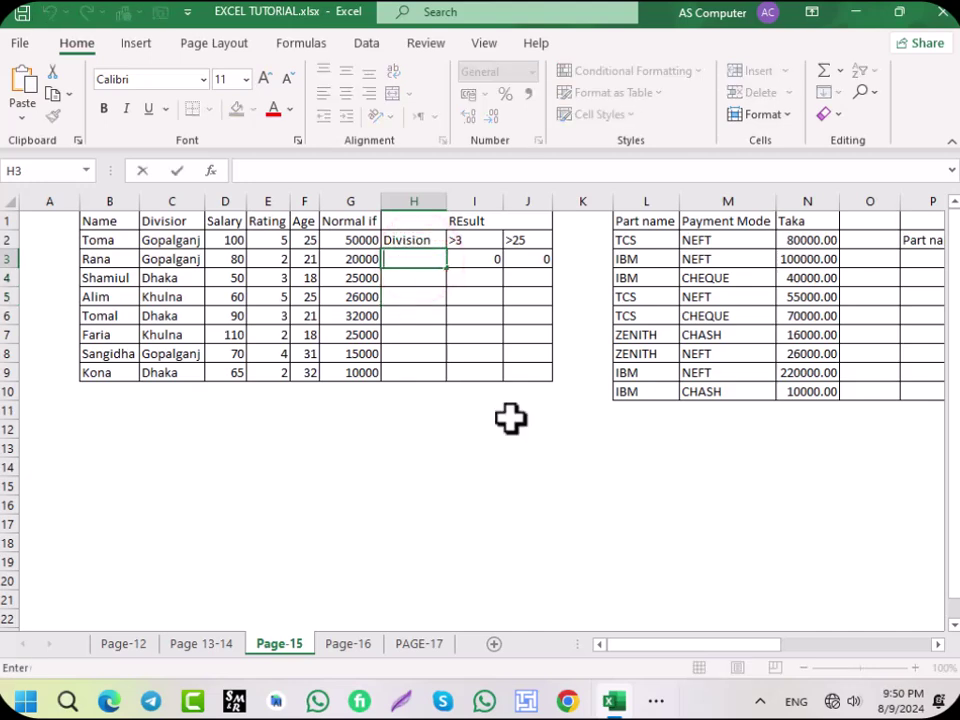
pyautogui.press('Escape')
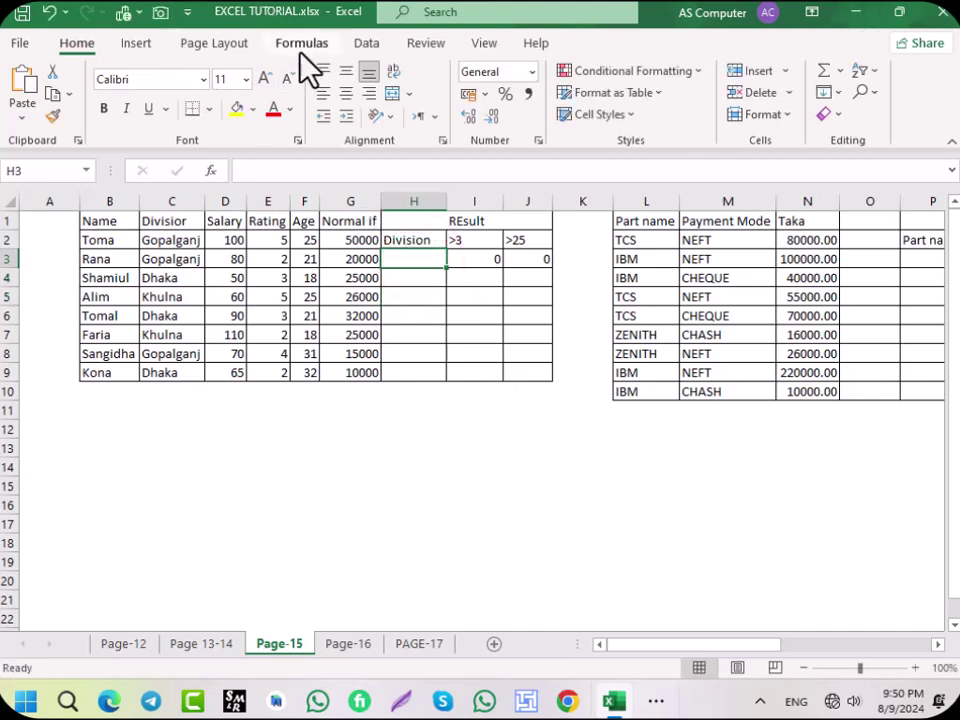
# - Add list data validation to H3 with the source Dhaka,Khulna,Gopalganj and an in-cell drop-down
pyautogui.click(362, 45)
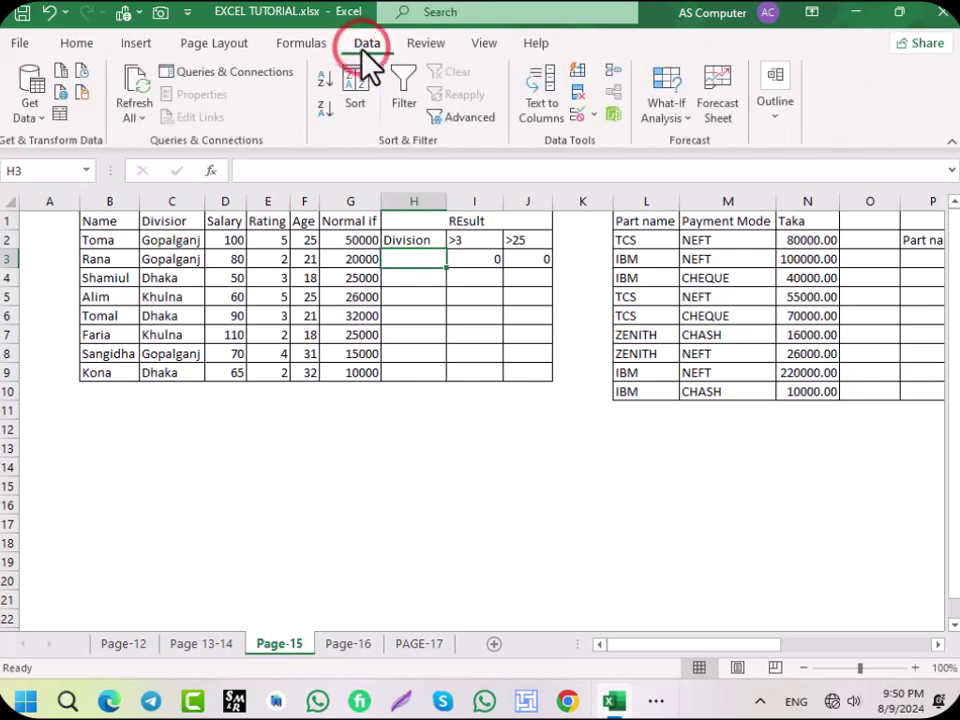
pyautogui.click(592, 115)
pyautogui.click(628, 143)
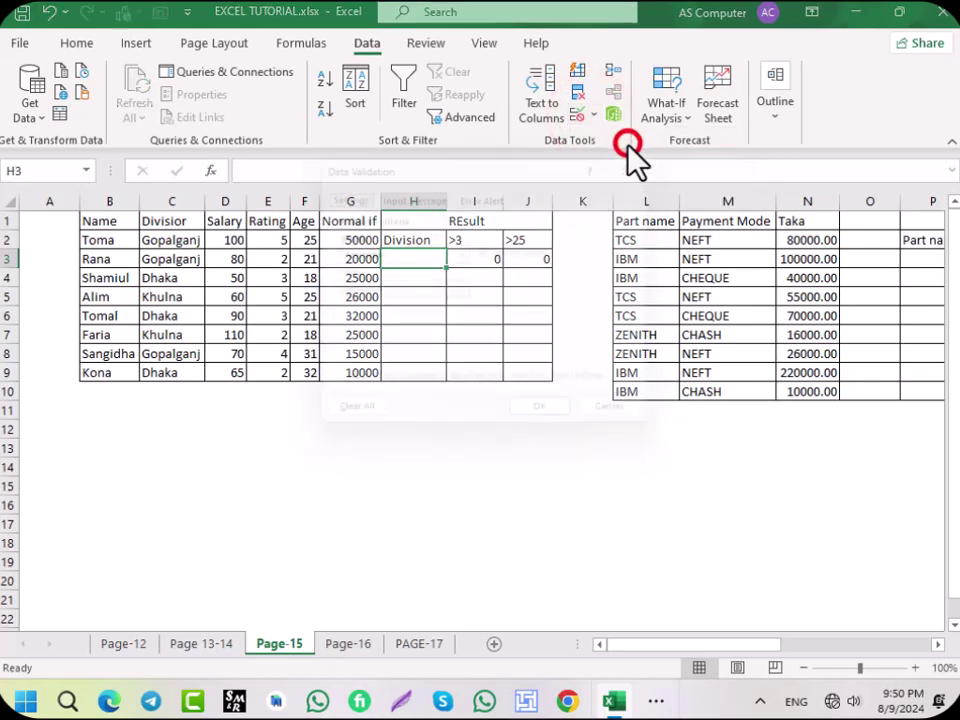
pyautogui.click(466, 252)
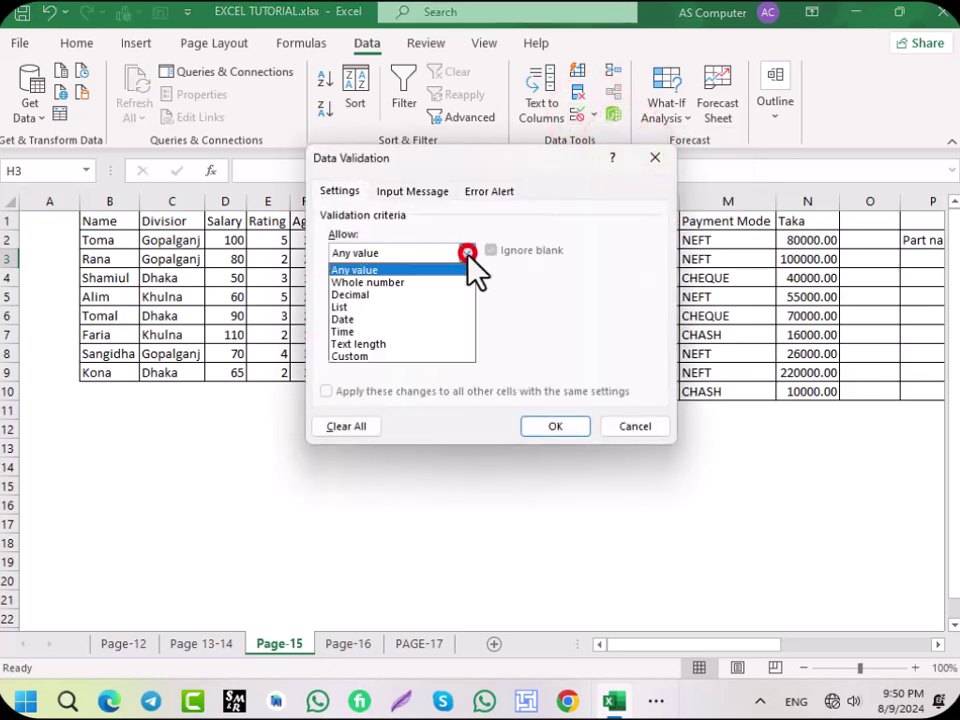
pyautogui.click(365, 307)
pyautogui.click(352, 330)
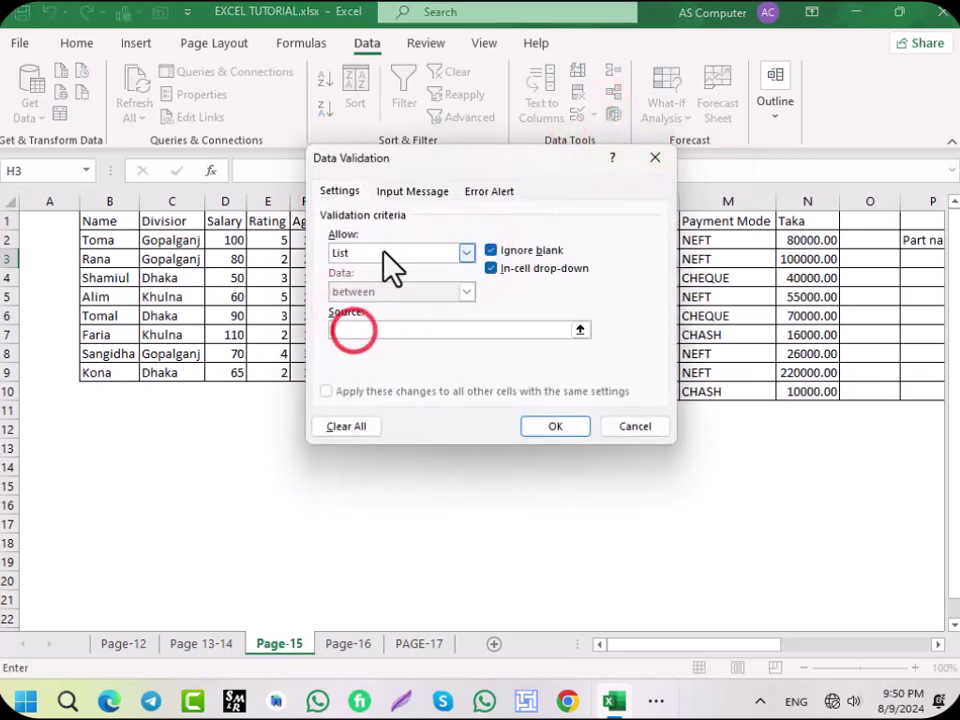
pyautogui.moveTo(435, 160); pyautogui.dragTo(489, 168)
pyautogui.write('Dhak')
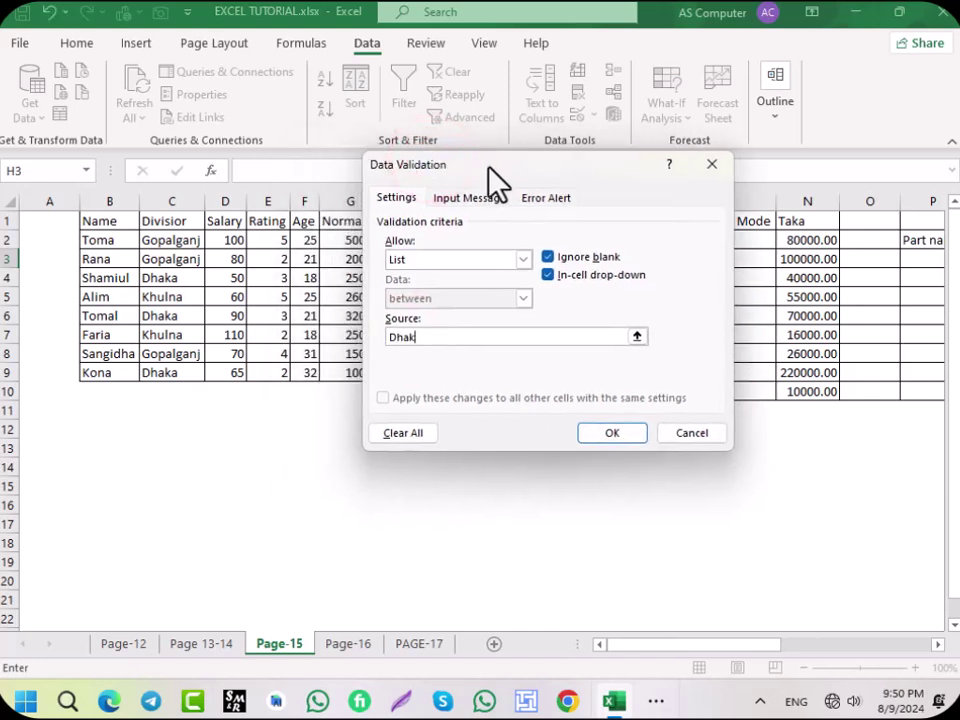
pyautogui.write('a,Khulna,Gopalganj')
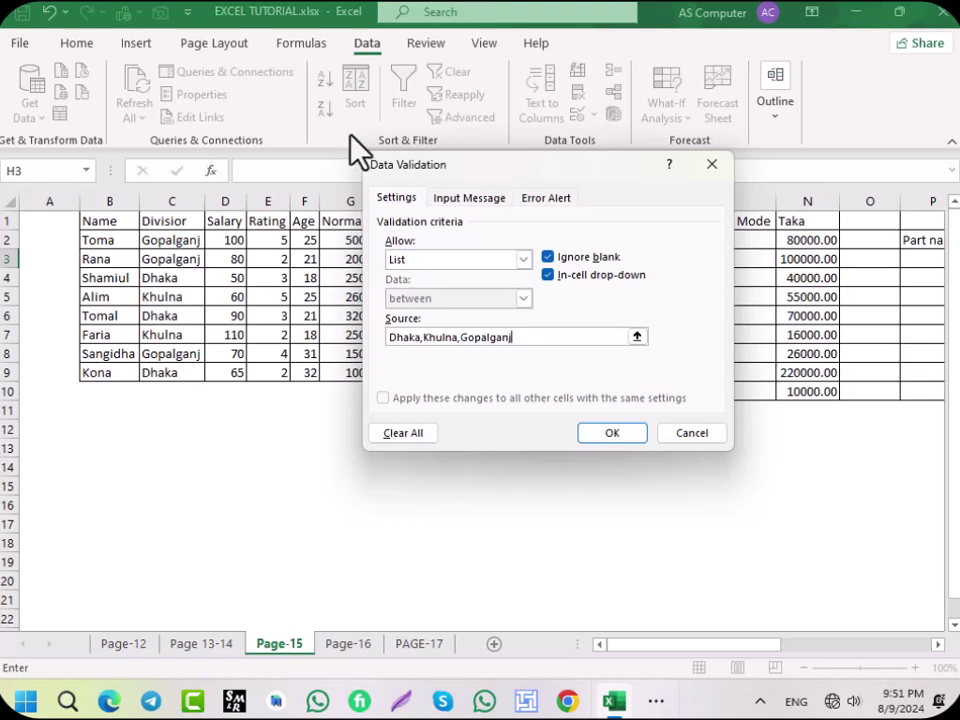
pyautogui.click(611, 433)
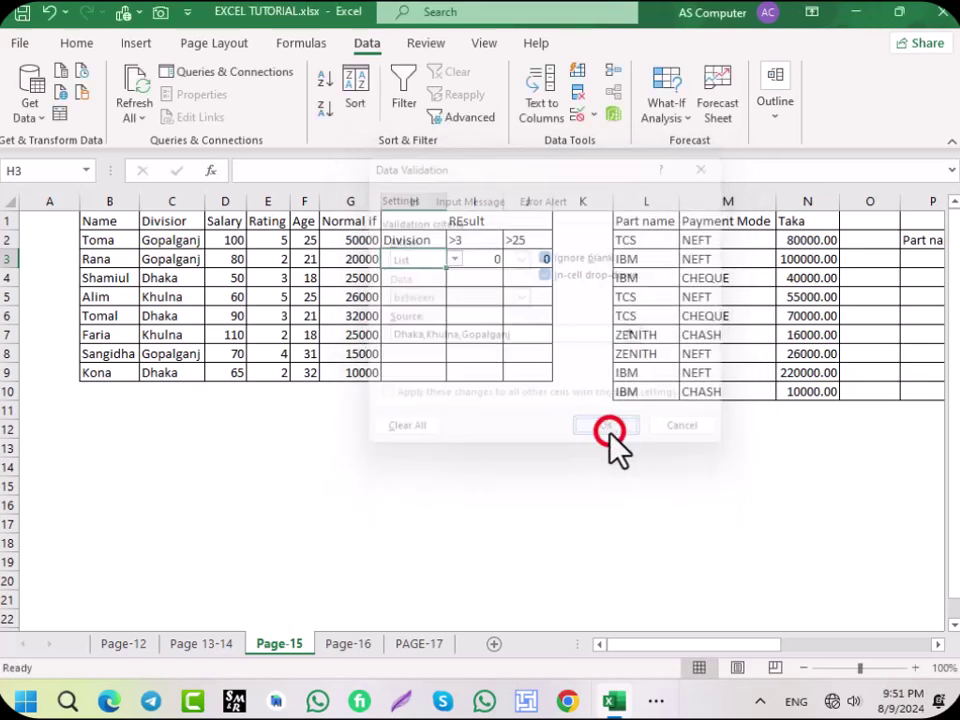
# - Test H3's drop-down list by switching between Dhaka, Khulna and Gopalganj, ending with Dhaka selected
pyautogui.click(456, 259)
pyautogui.click(414, 286)
pyautogui.click(411, 299)
pyautogui.click(454, 259)
pyautogui.click(433, 273)
pyautogui.click(454, 259)
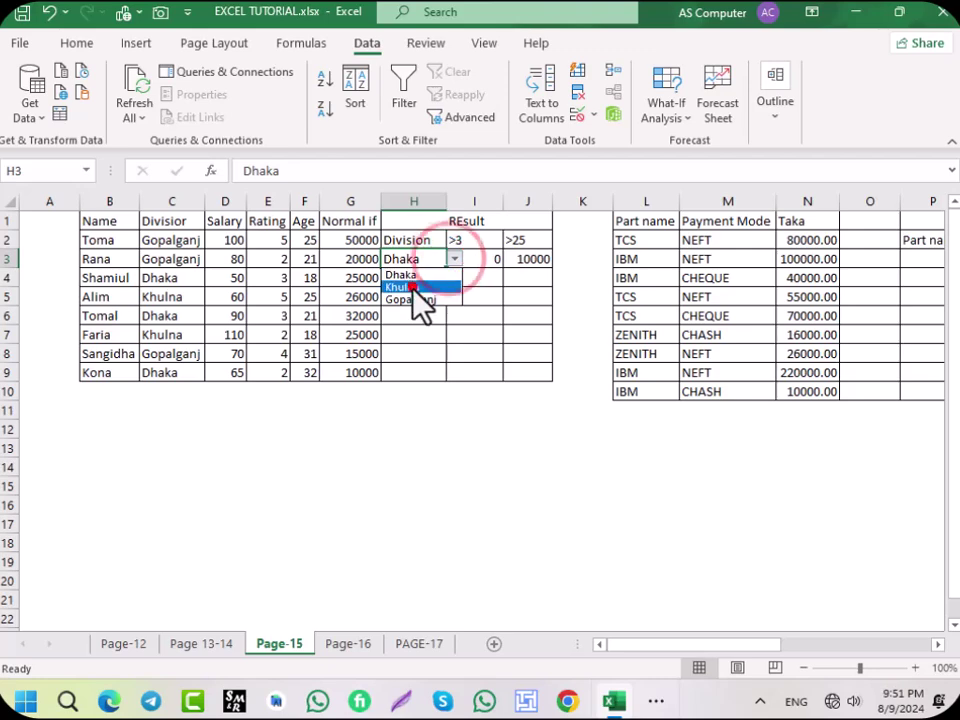
pyautogui.click(411, 287)
pyautogui.click(454, 259)
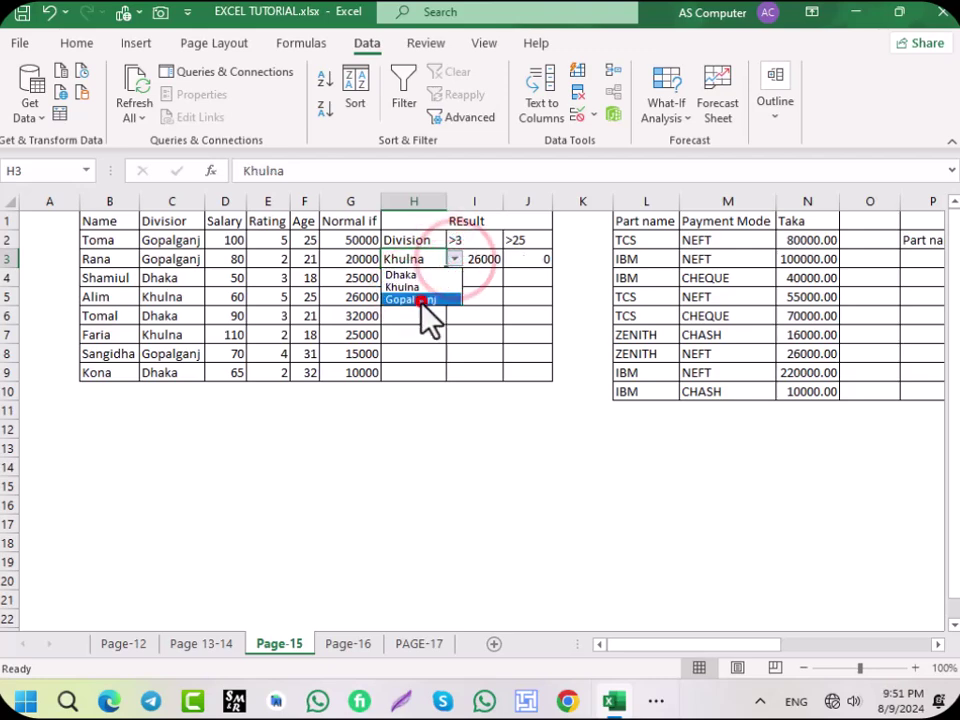
pyautogui.click(421, 300)
pyautogui.click(454, 259)
pyautogui.click(425, 273)
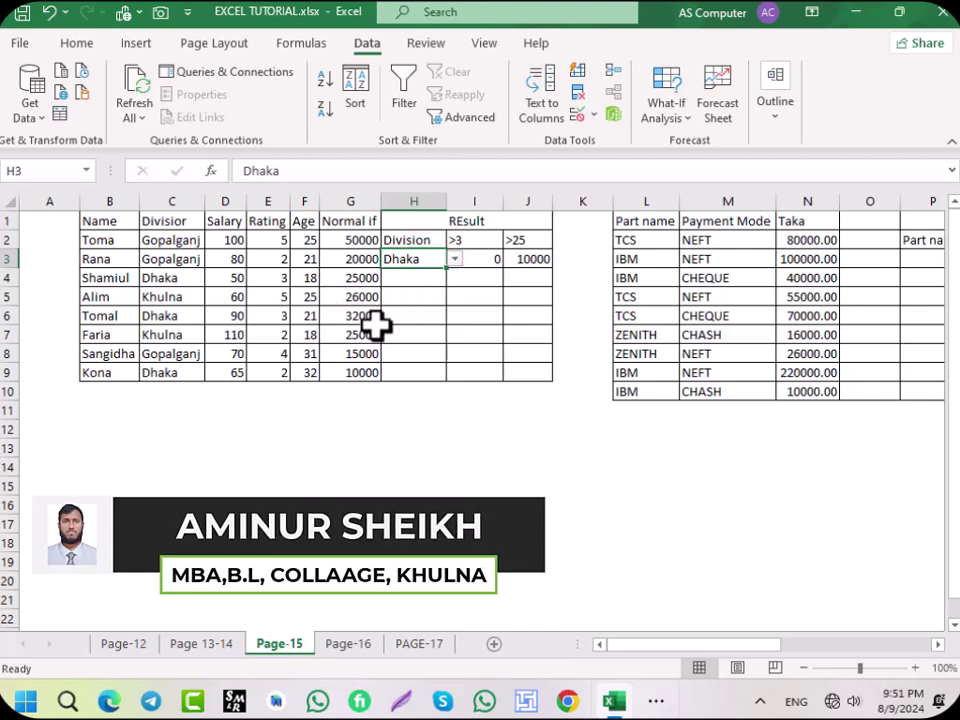
# - Examine the Part name and Payment Mode table and the result cells P3, Q3 and R3 beside it
pyautogui.moveTo(683, 644); pyautogui.dragTo(791, 660)
pyautogui.click(508, 258)
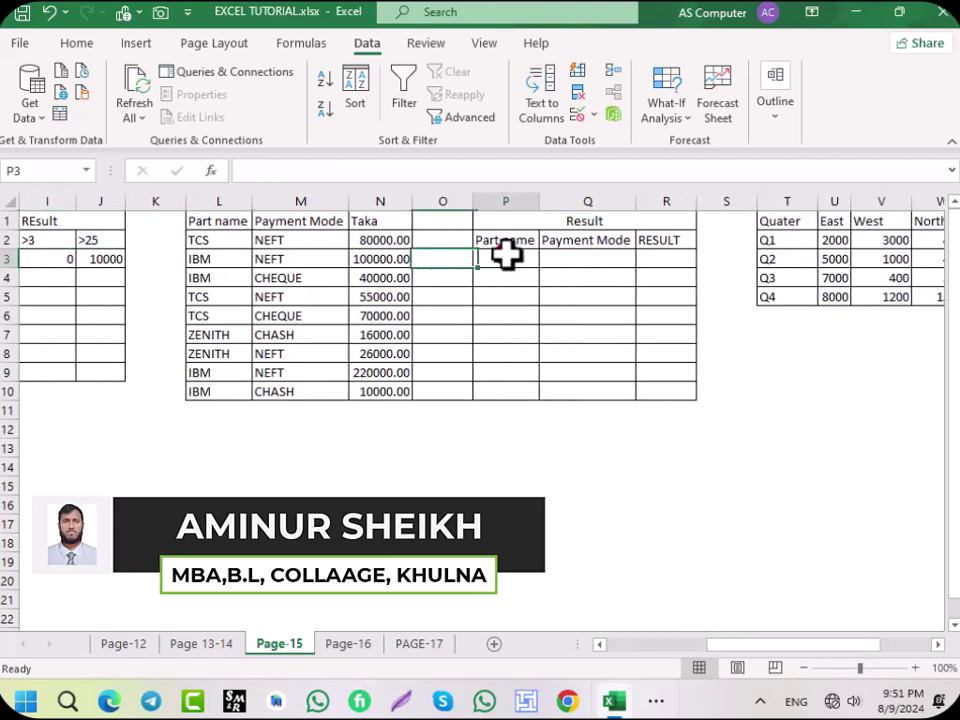
pyautogui.click(559, 261)
pyautogui.click(219, 244)
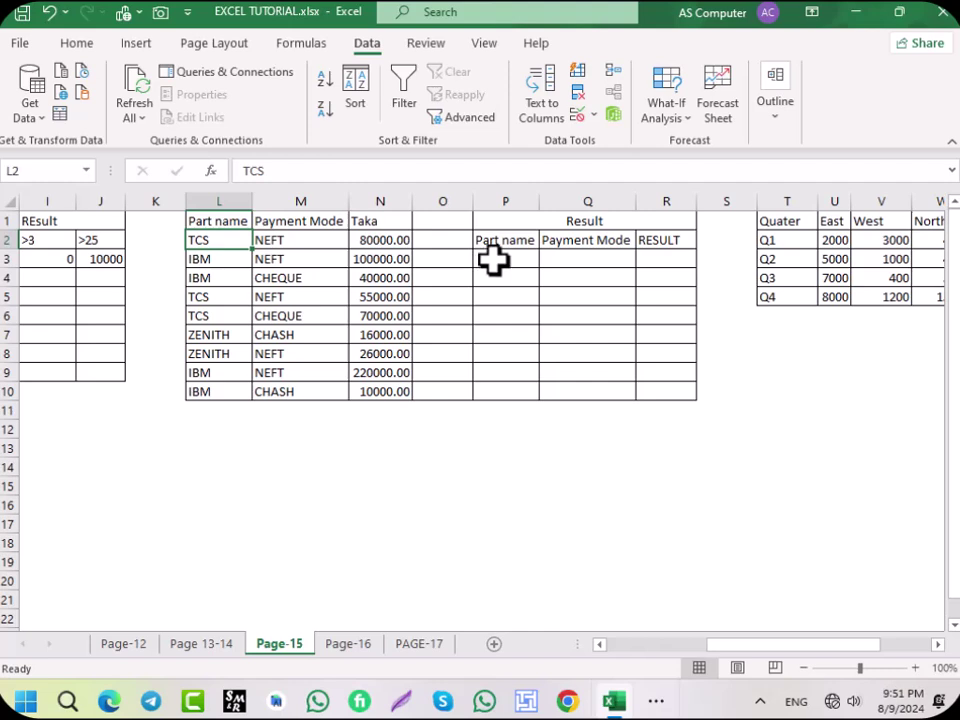
pyautogui.moveTo(493, 260)
pyautogui.mouseDown()
pyautogui.moveTo(585, 270)
pyautogui.moveTo(602, 257)
pyautogui.mouseUp()
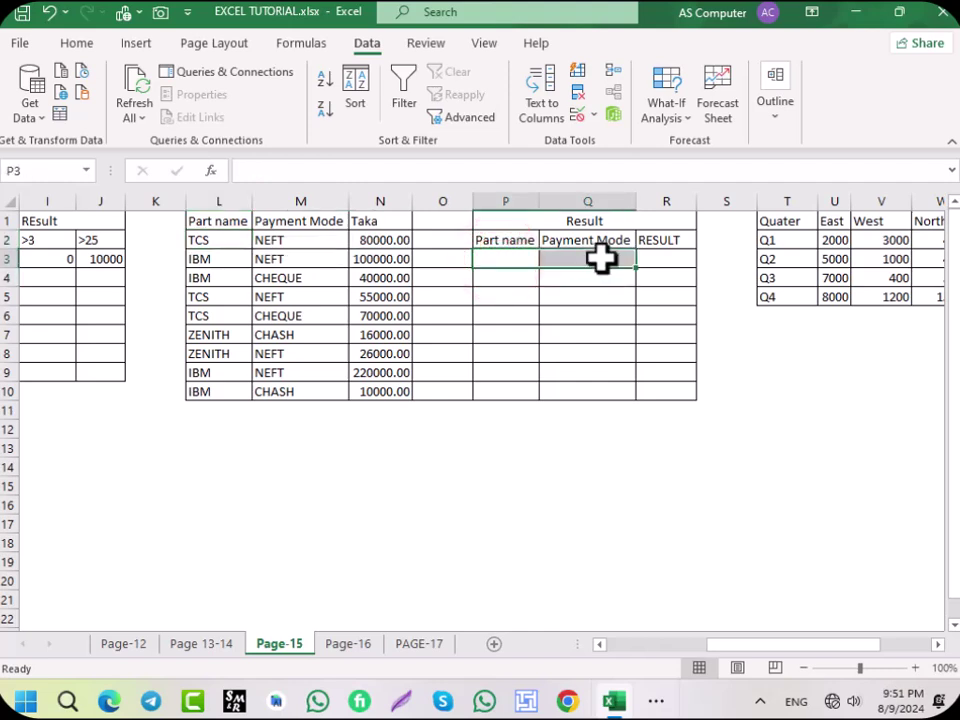
pyautogui.click(514, 258)
pyautogui.click(583, 257)
pyautogui.click(666, 260)
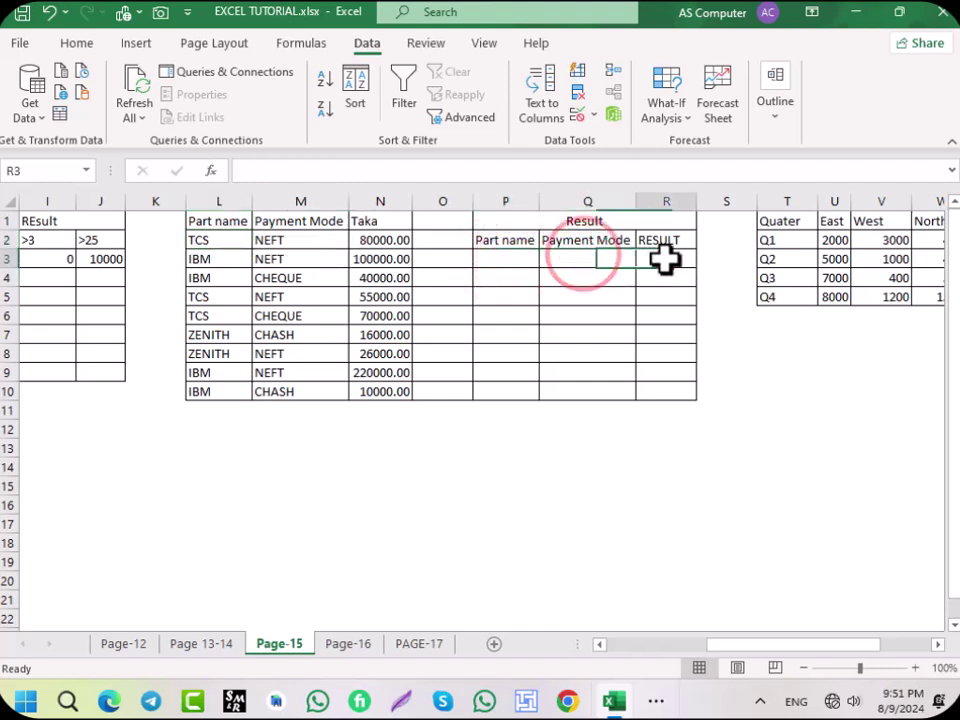
# - Add list data validation to P3 under Part name with the source TCS,IBM,ZENITH
pyautogui.click(502, 258)
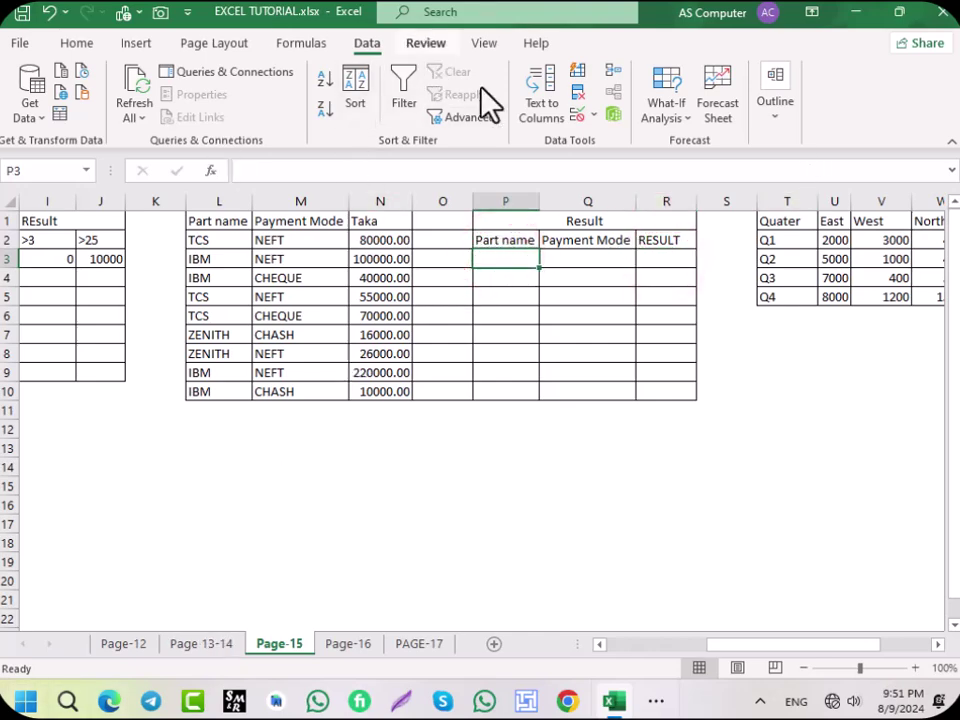
pyautogui.click(579, 117)
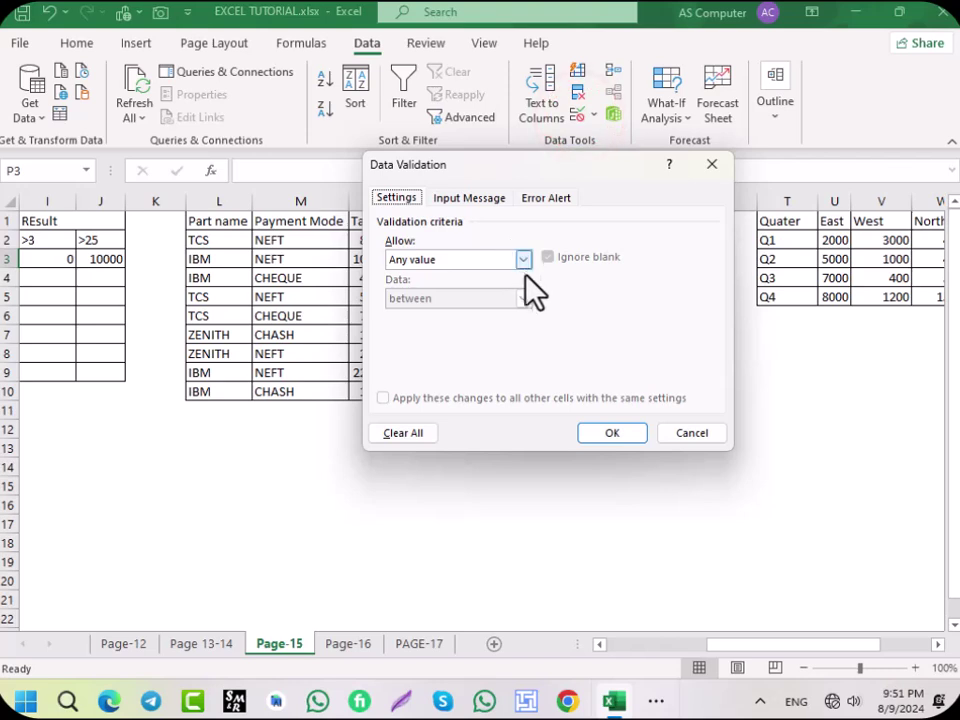
pyautogui.click(524, 259)
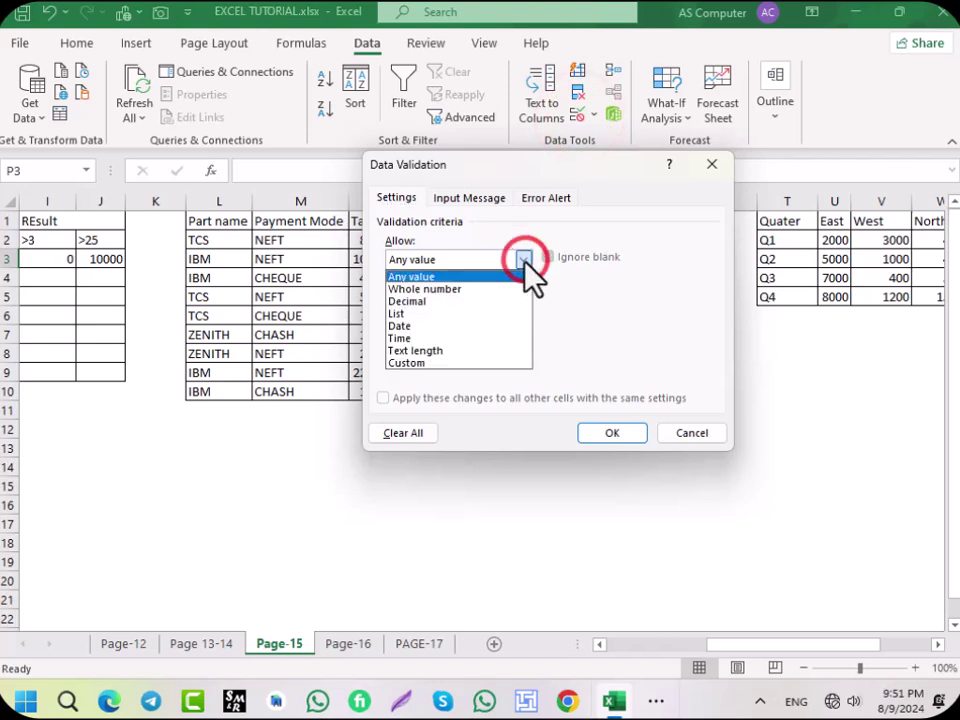
pyautogui.click(418, 315)
pyautogui.click(418, 336)
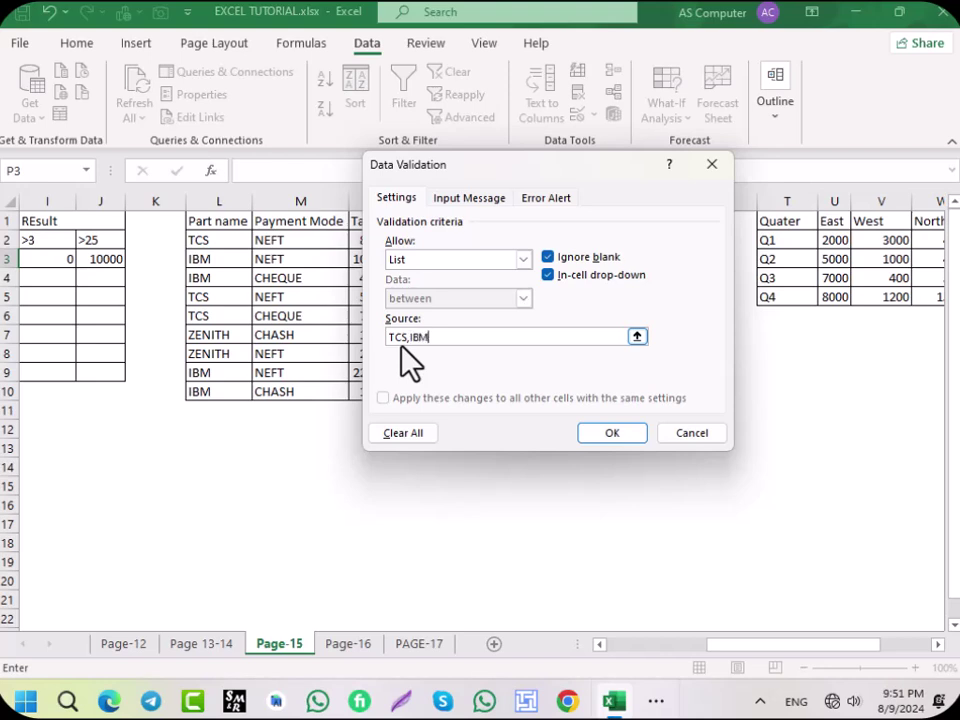
pyautogui.write(',ZEN')
pyautogui.write('ITH')
pyautogui.click(615, 433)
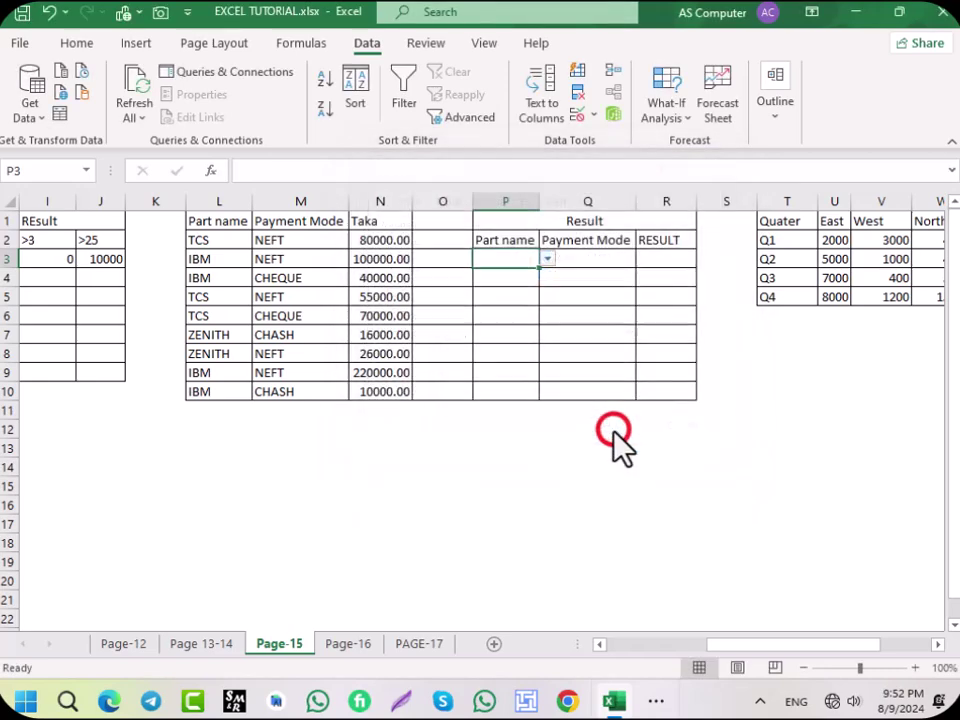
# - Add list data validation to Q3 under Payment Mode with the source NEFT,CHEQUE,CHASH
pyautogui.doubleClick(583, 258)
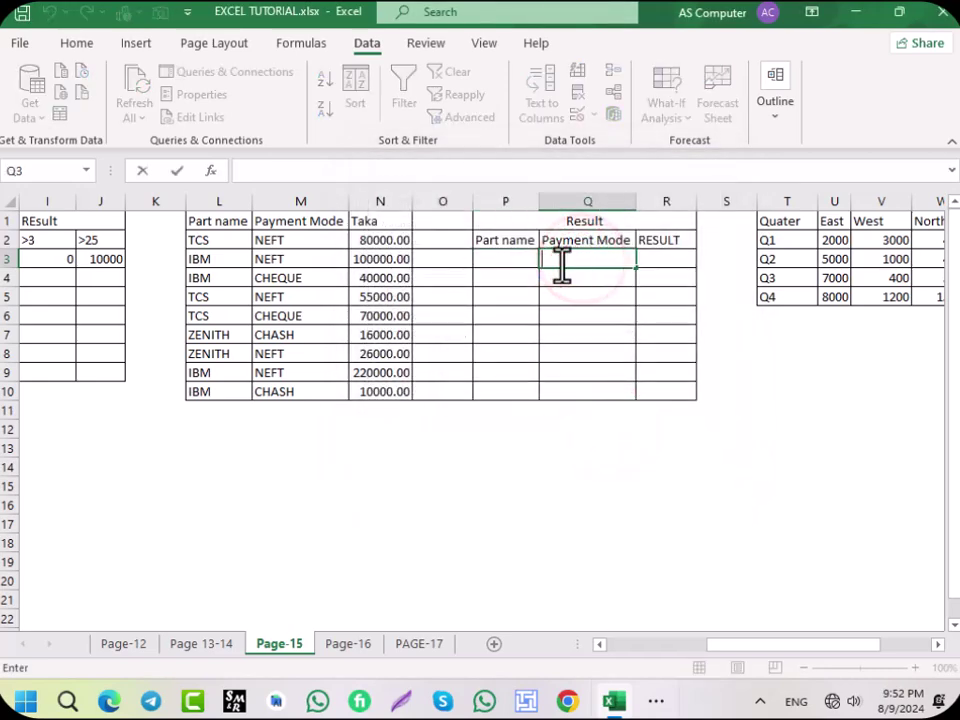
pyautogui.click(568, 282)
pyautogui.click(577, 262)
pyautogui.click(580, 117)
pyautogui.click(523, 259)
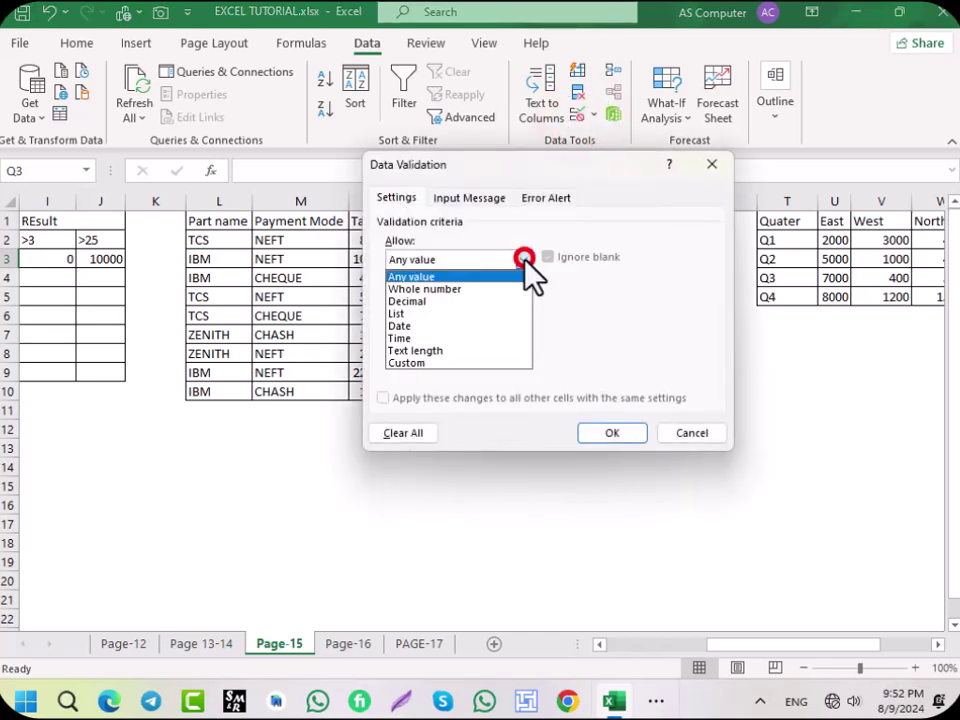
pyautogui.click(420, 314)
pyautogui.click(418, 337)
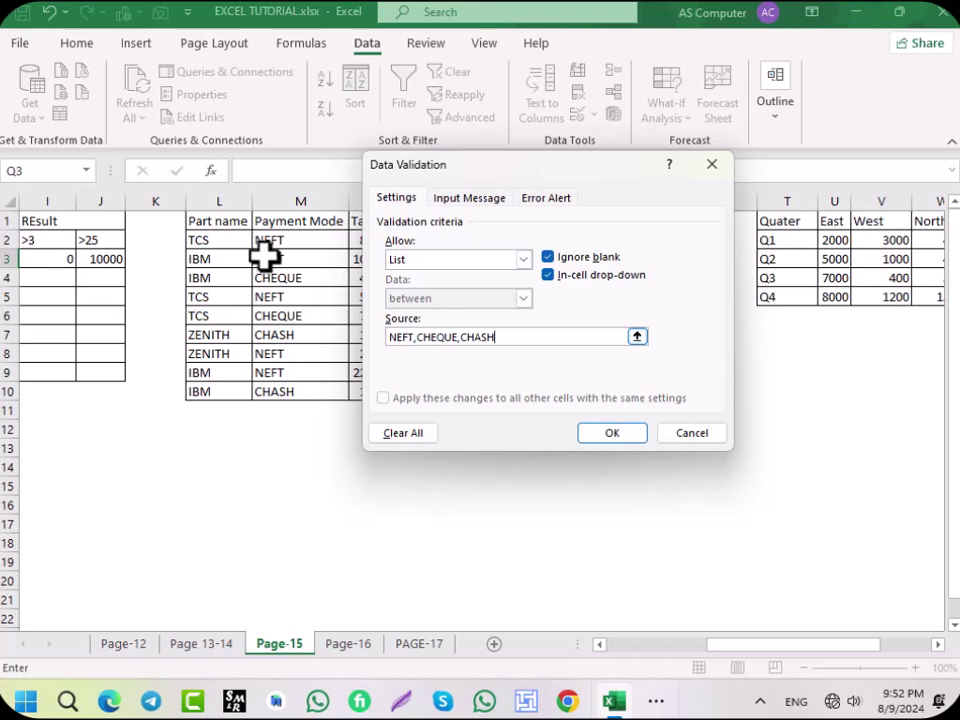
pyautogui.click(612, 432)
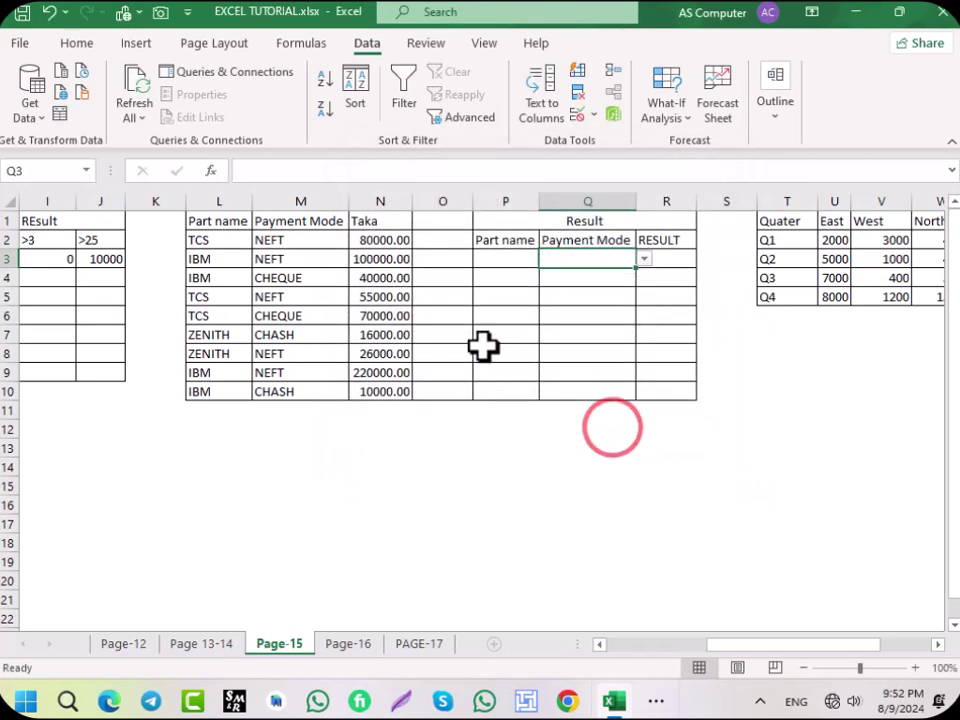
# - Start a SUMIFS formula in R3 under RESULT
pyautogui.click(673, 262)
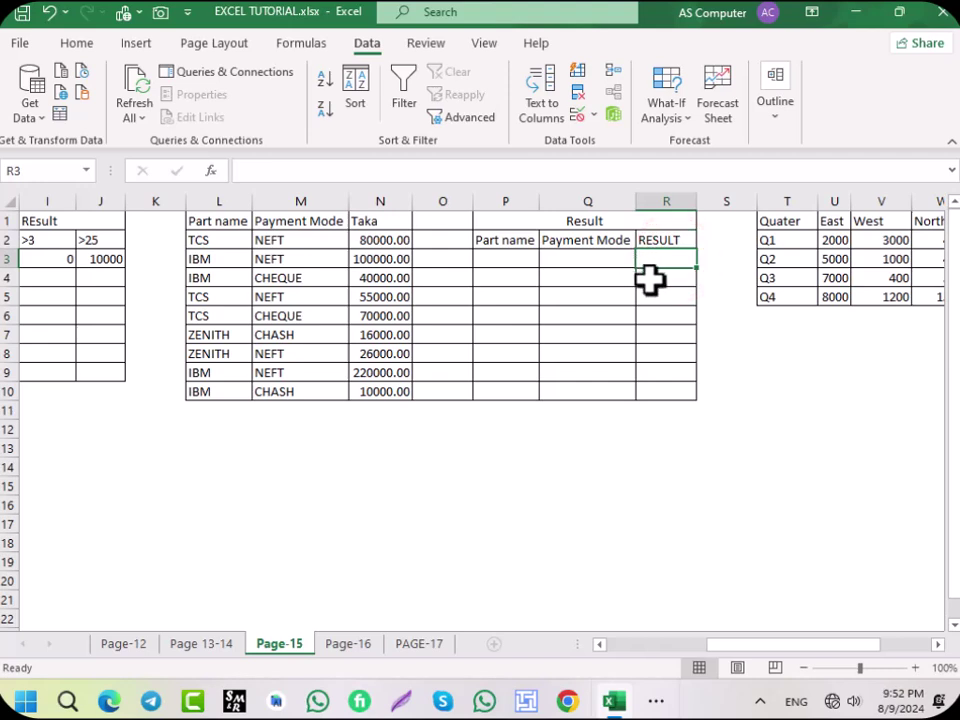
pyautogui.write('=SUM')
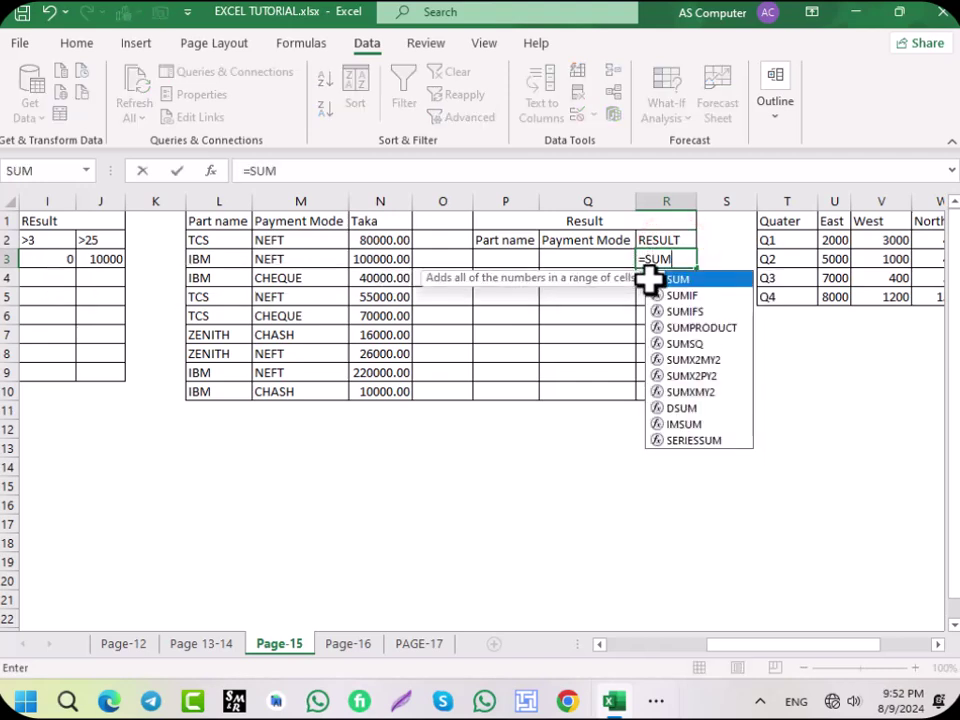
pyautogui.write('I')
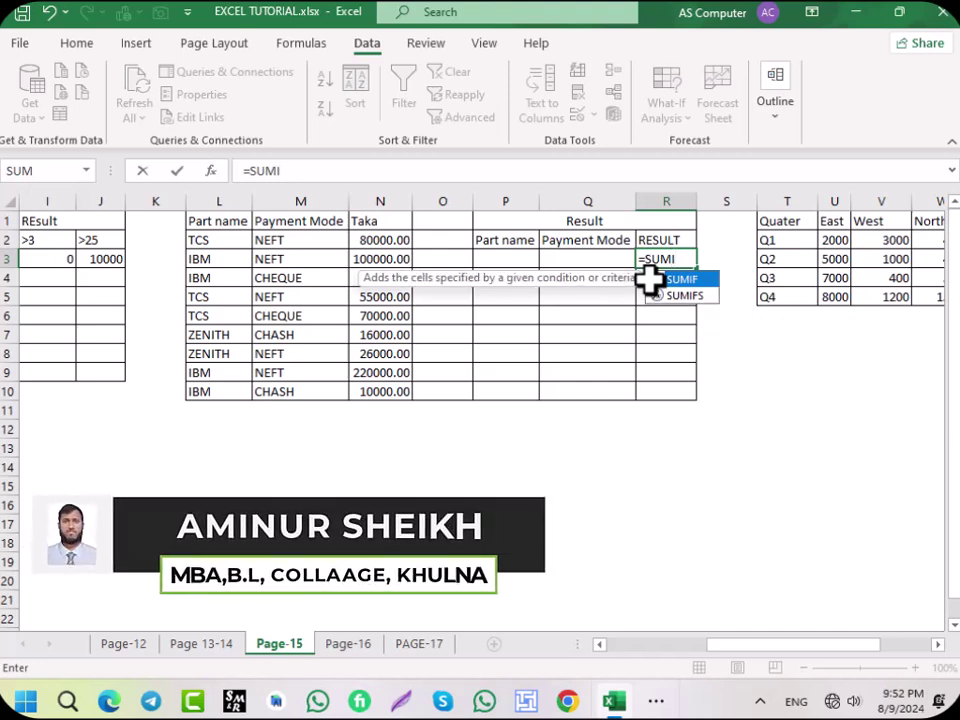
pyautogui.write('FS(')
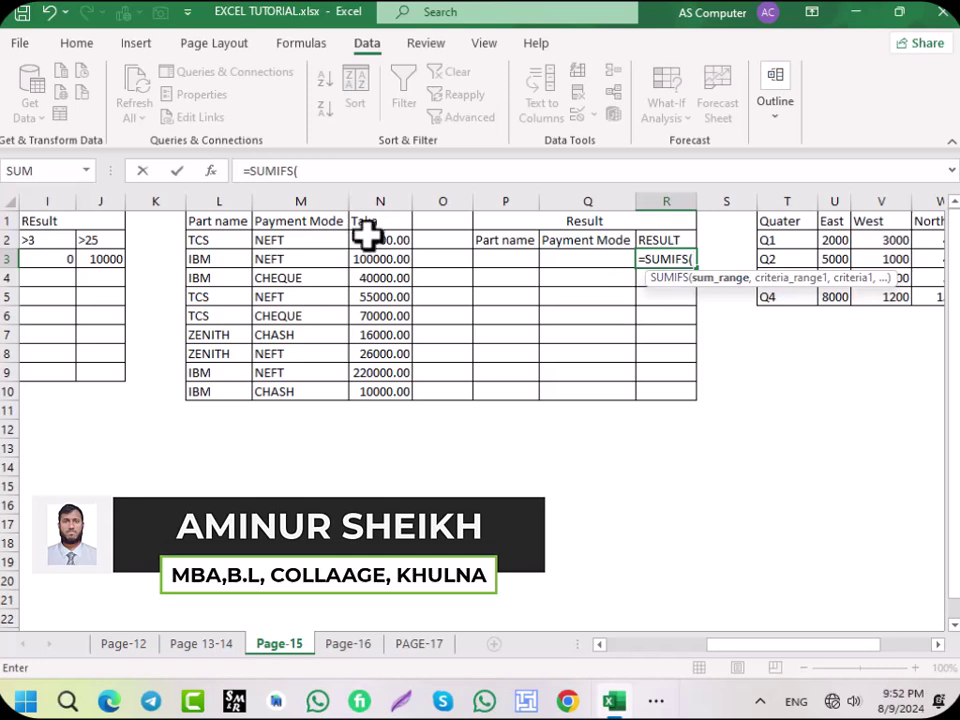
pyautogui.click(388, 200)
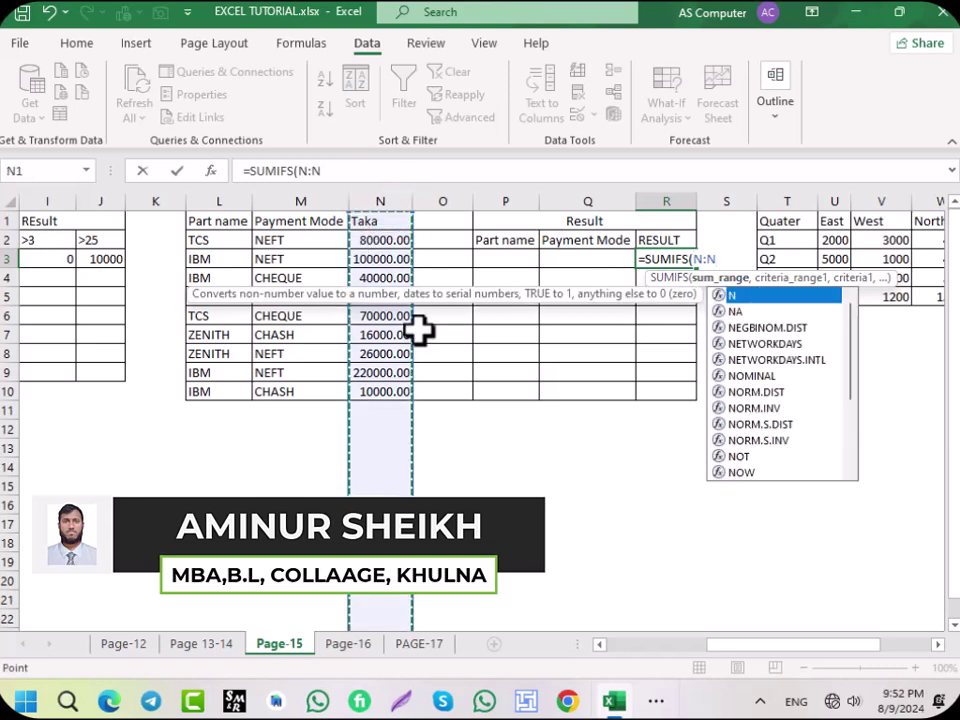
pyautogui.write(',')
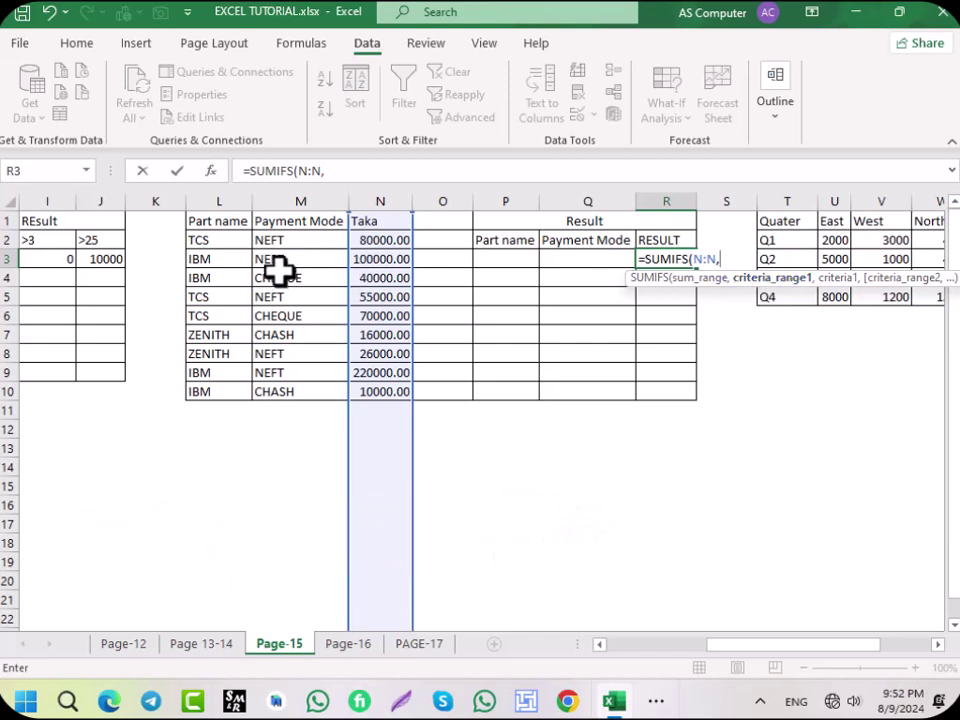
pyautogui.click(220, 193)
pyautogui.write(',')
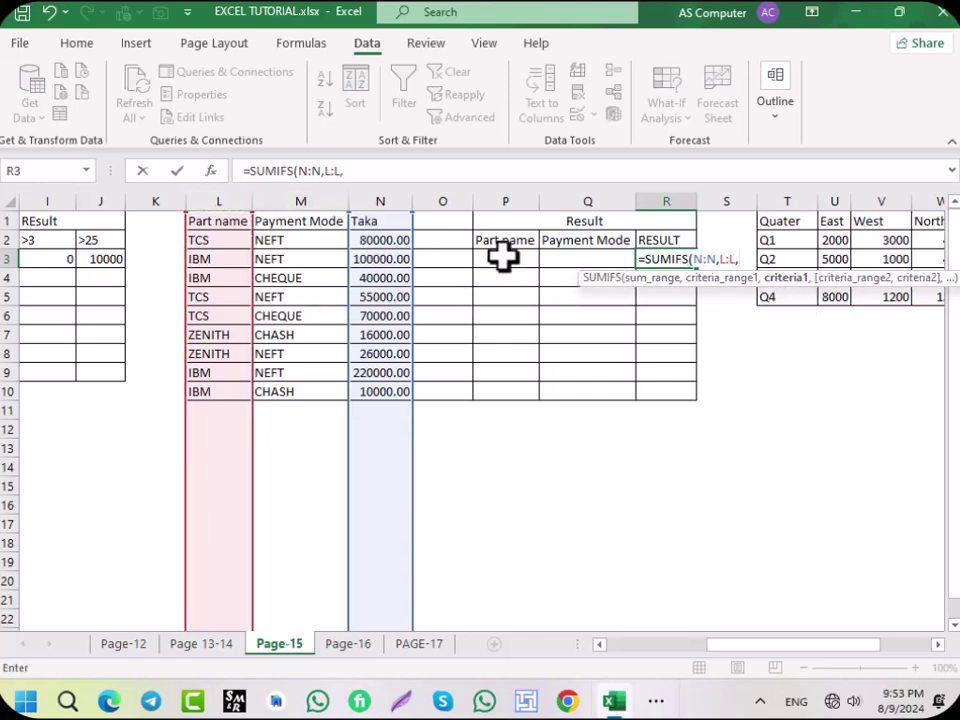
pyautogui.click(503, 258)
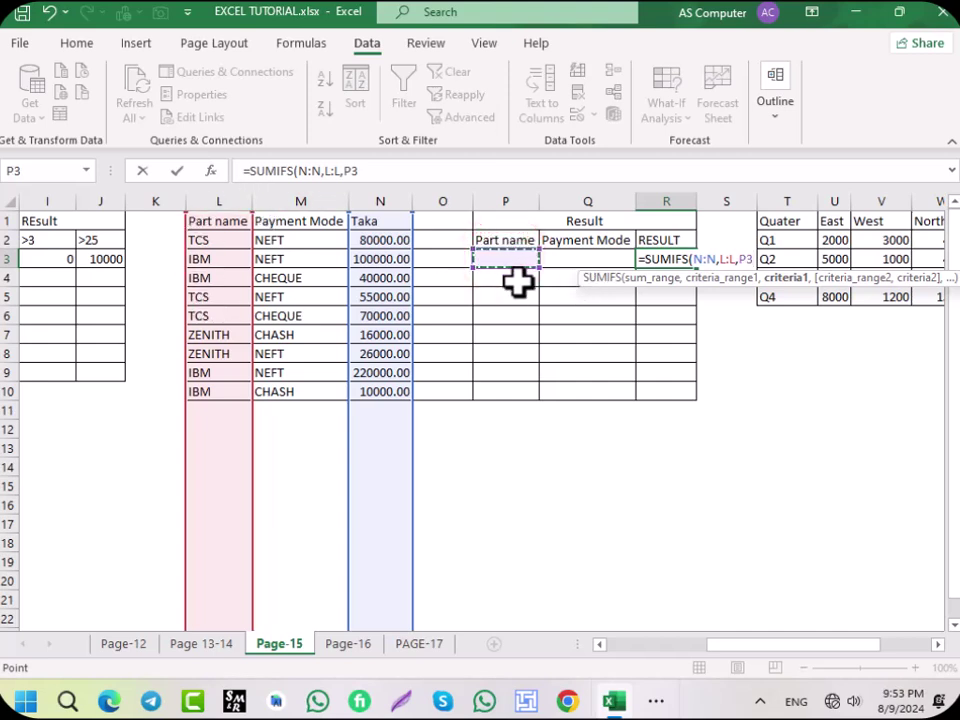
pyautogui.write(',')
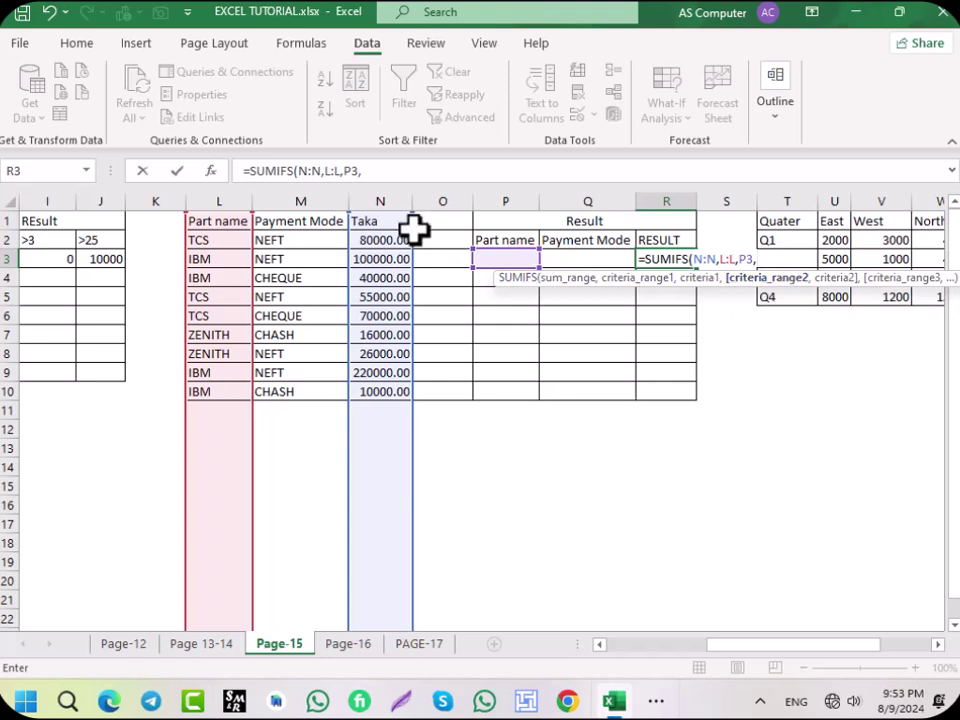
pyautogui.click(300, 201)
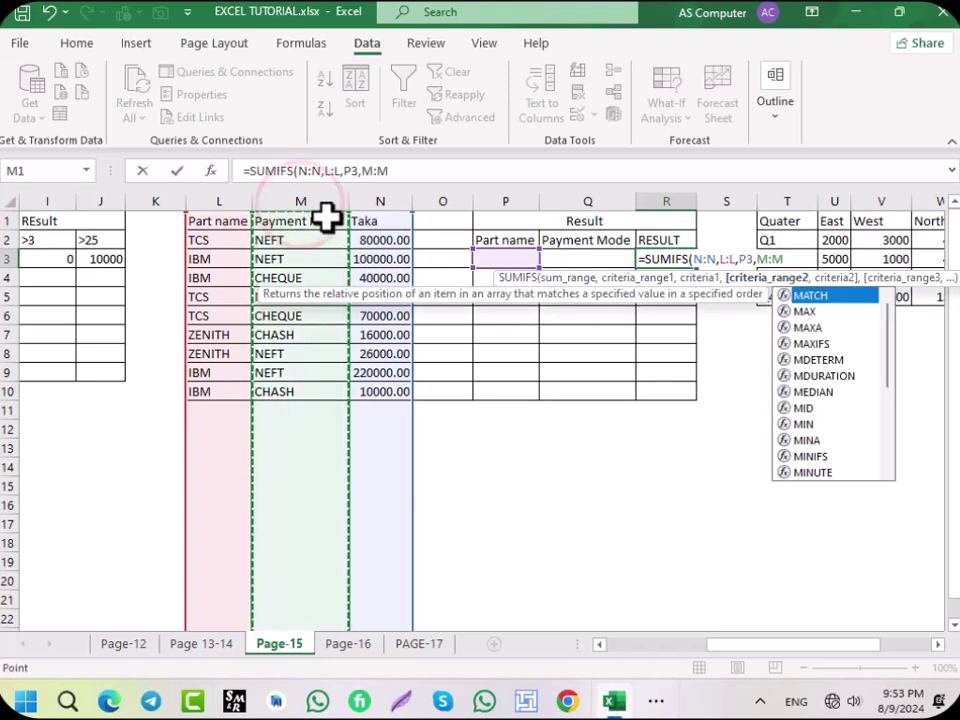
pyautogui.write(',')
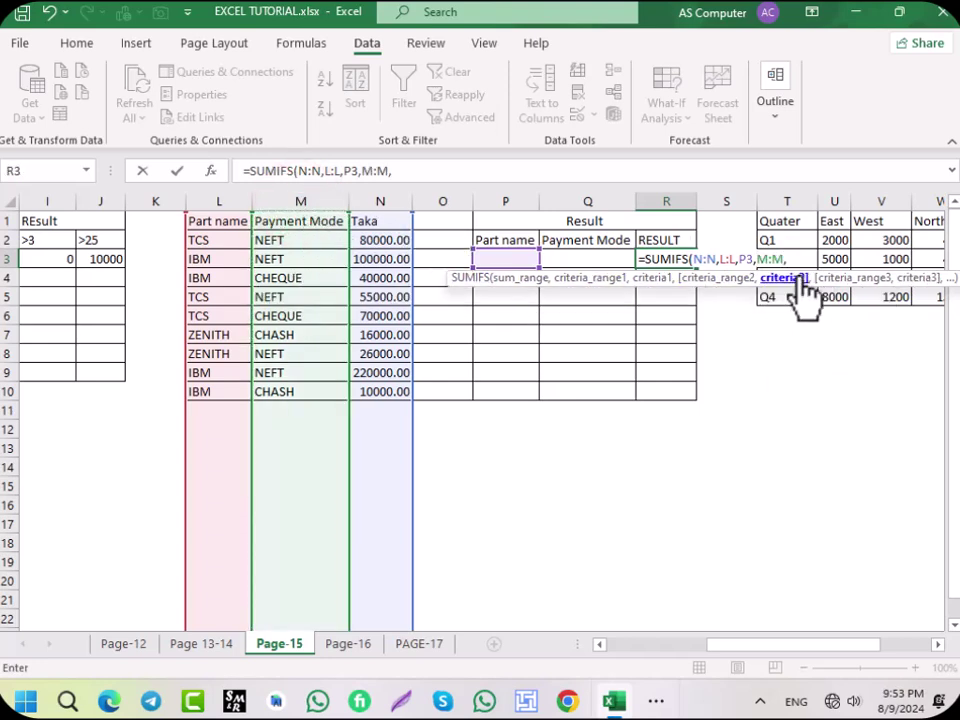
pyautogui.click(587, 257)
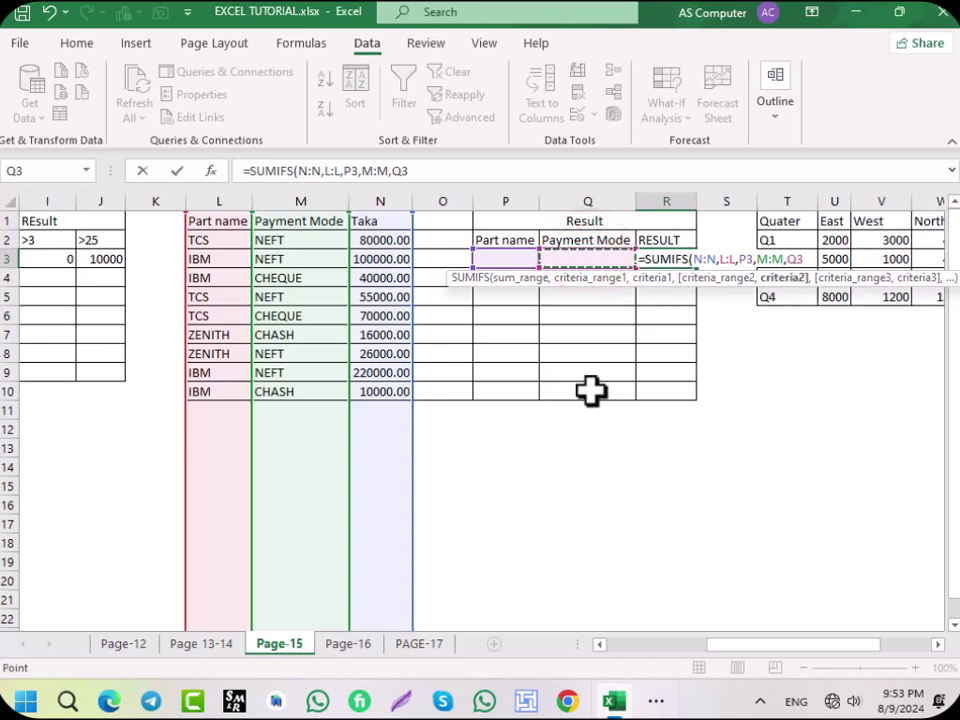
pyautogui.press('BackSpace')
pyautogui.press('BackSpace')
pyautogui.press('BackSpace')
pyautogui.press('BackSpace')
pyautogui.press('BackSpace')
pyautogui.press('BackSpace')
pyautogui.press('BackSpace')
pyautogui.press('BackSpace')
pyautogui.press('BackSpace')
pyautogui.press('BackSpace')
pyautogui.press('BackSpace')
pyautogui.press('BackSpace')
pyautogui.press('BackSpace')
pyautogui.press('BackSpace')
pyautogui.press('BackSpace')
pyautogui.press('BackSpace')
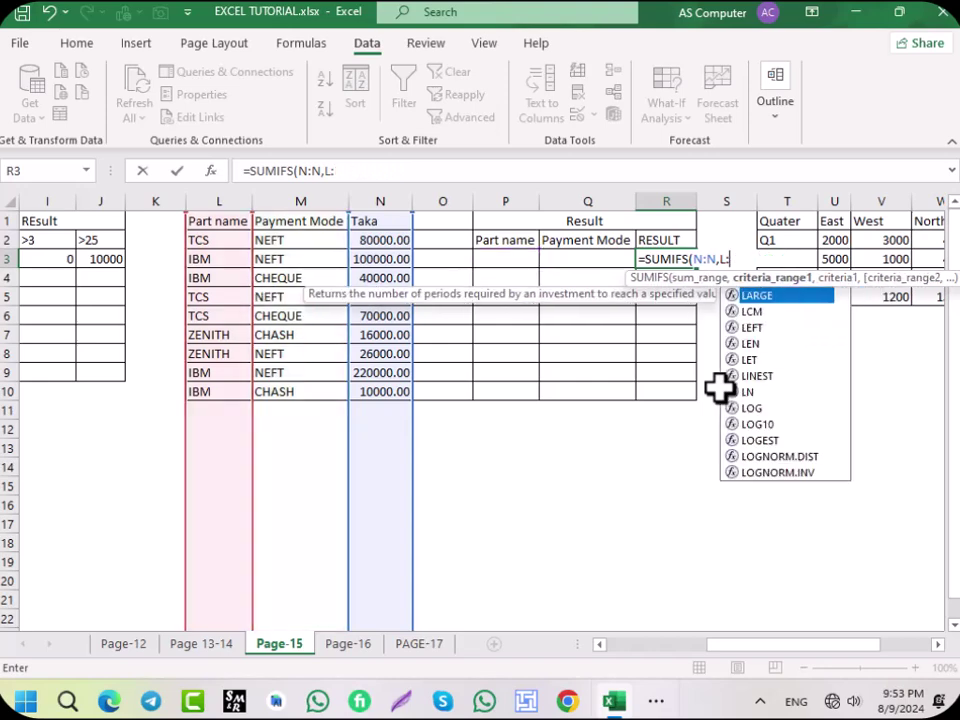
pyautogui.press('BackSpace')
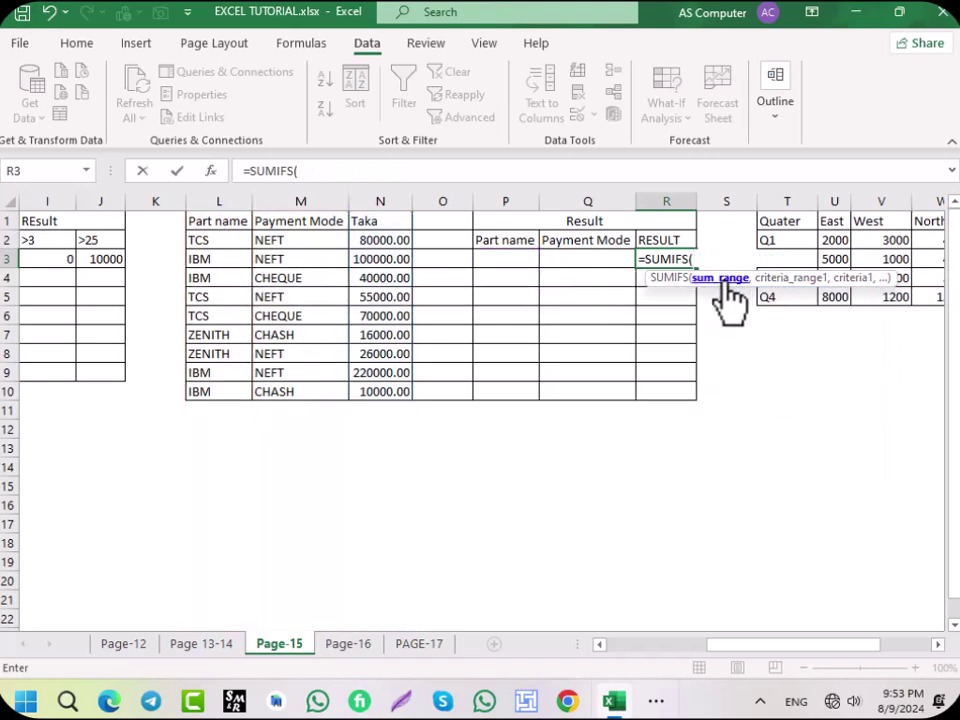
# - Complete R3's SUMIFS formula with sum range N:N, matching L:L to P3 and M:M to Q3
pyautogui.click(383, 199)
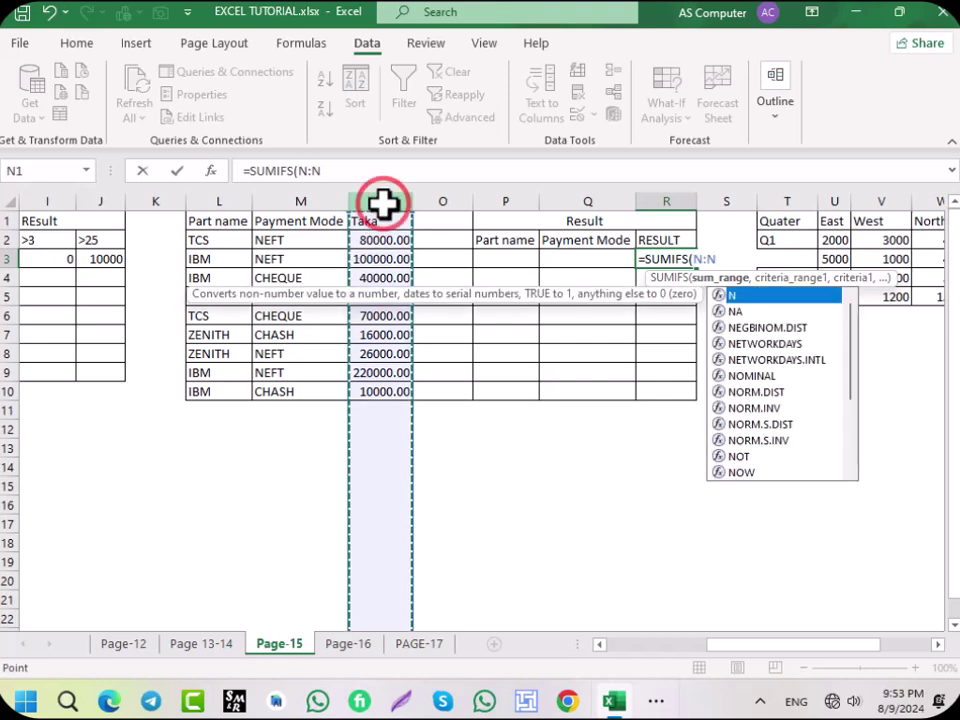
pyautogui.write(',')
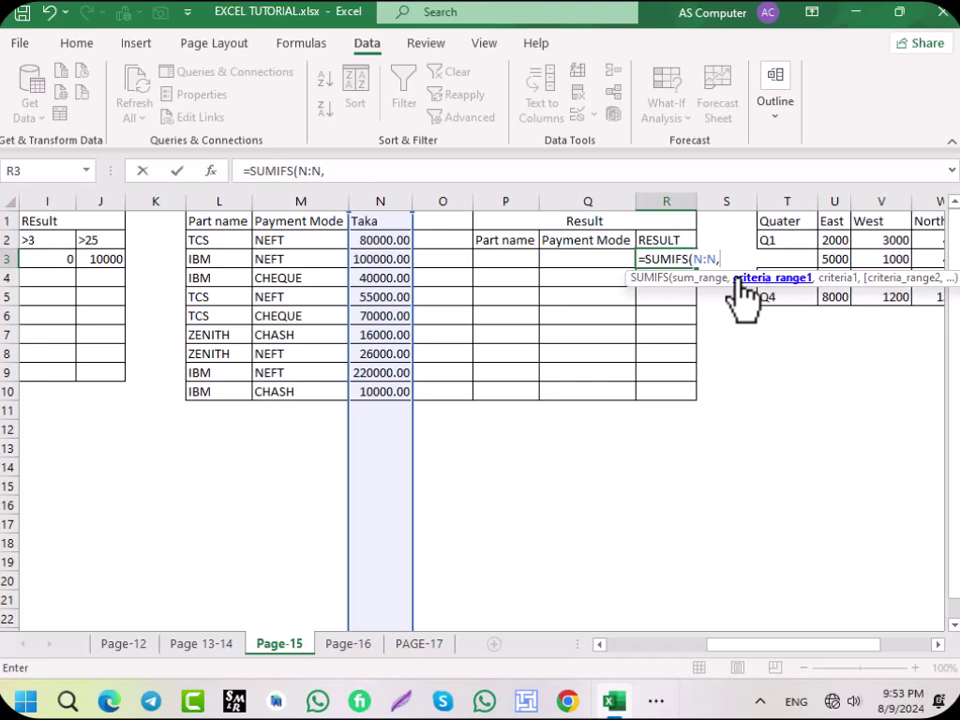
pyautogui.click(216, 199)
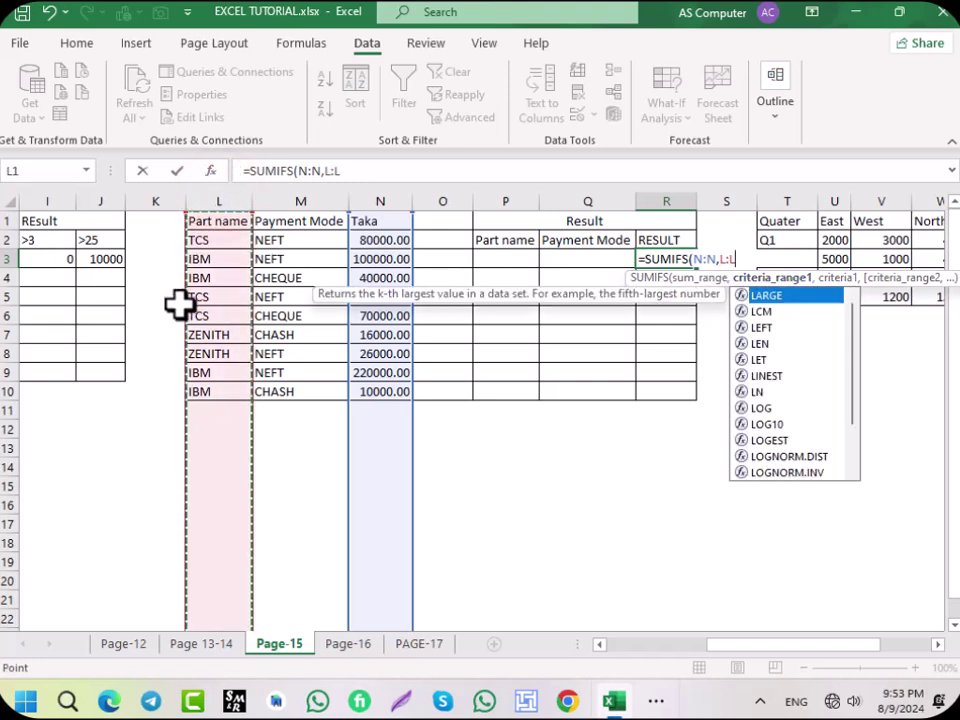
pyautogui.write(',')
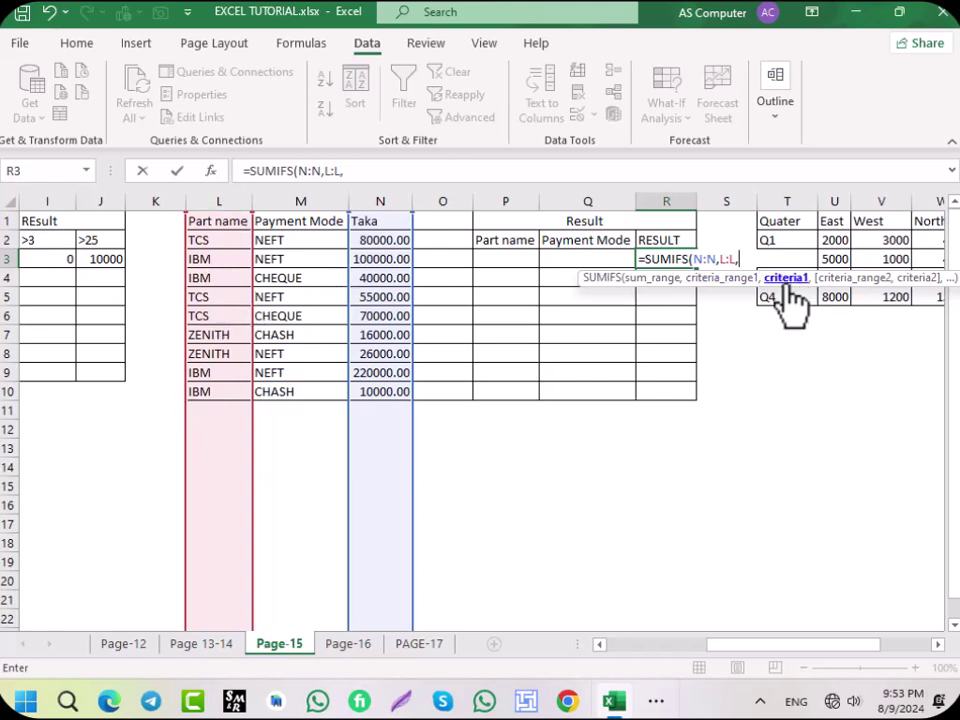
pyautogui.click(490, 258)
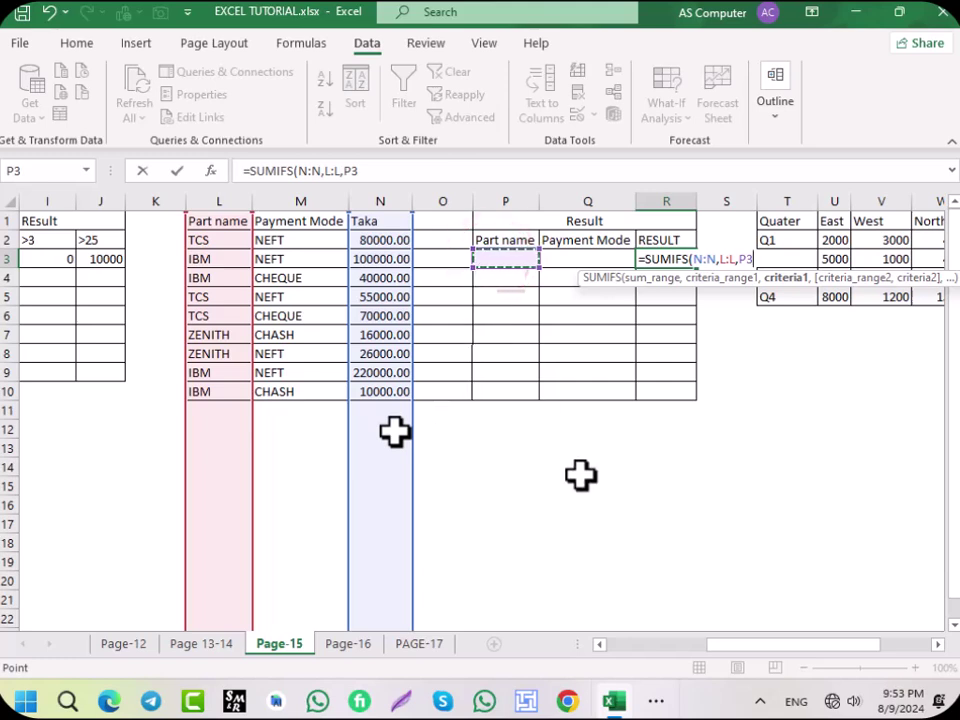
pyautogui.write(',')
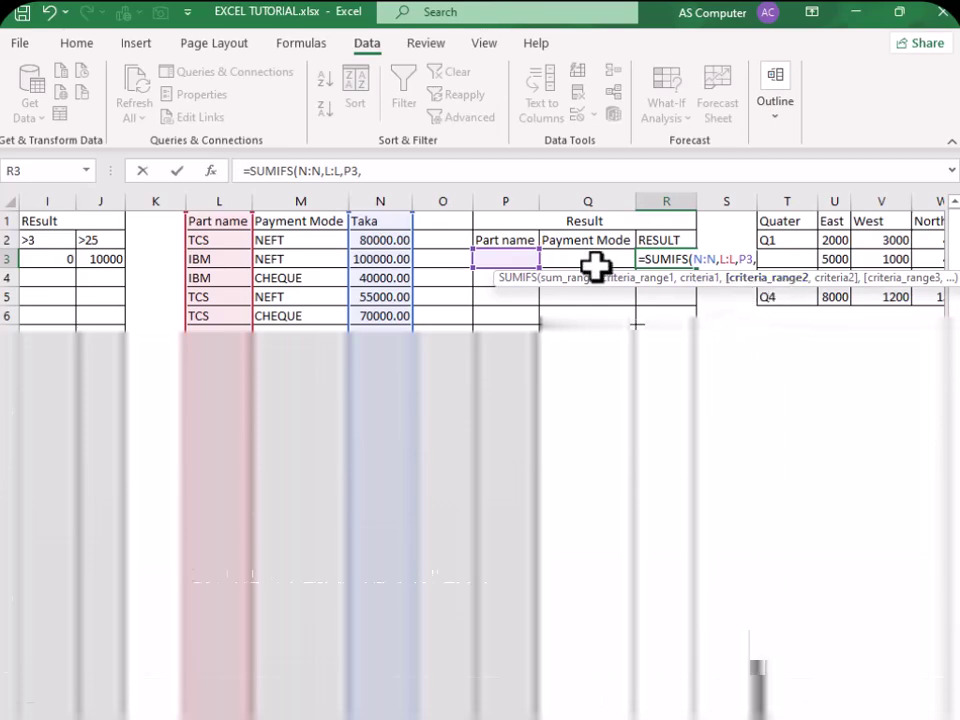
pyautogui.click(309, 201)
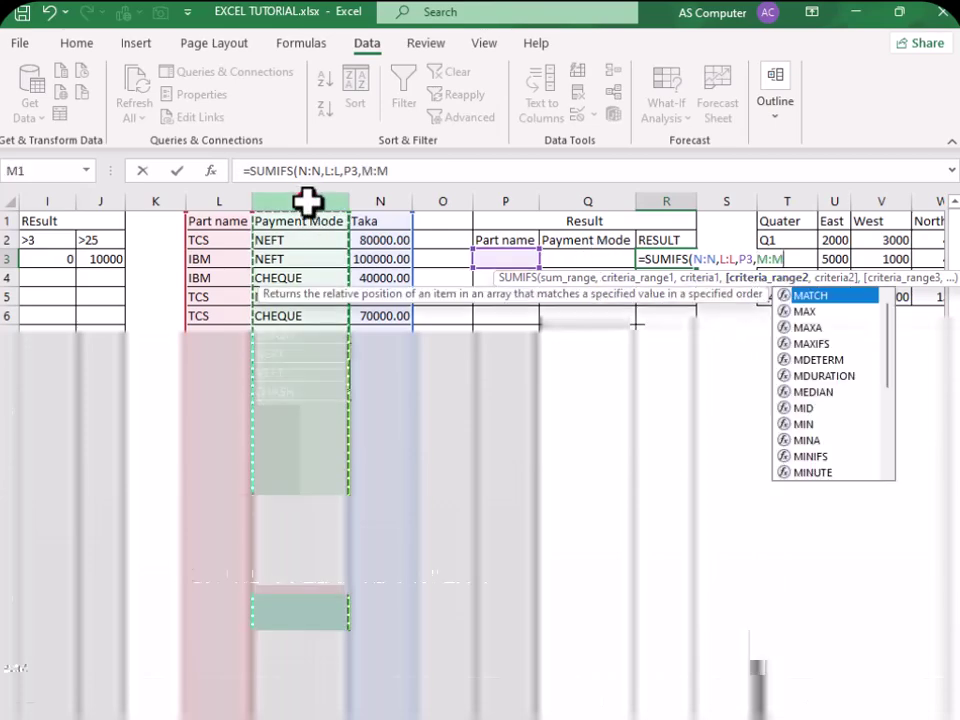
pyautogui.write(',')
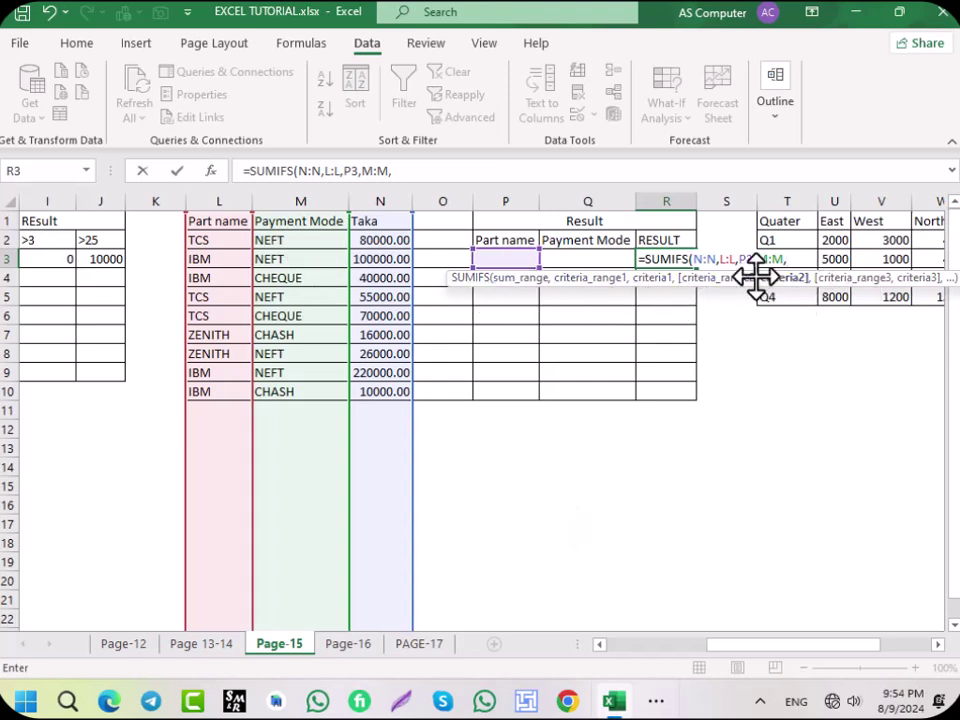
pyautogui.click(598, 260)
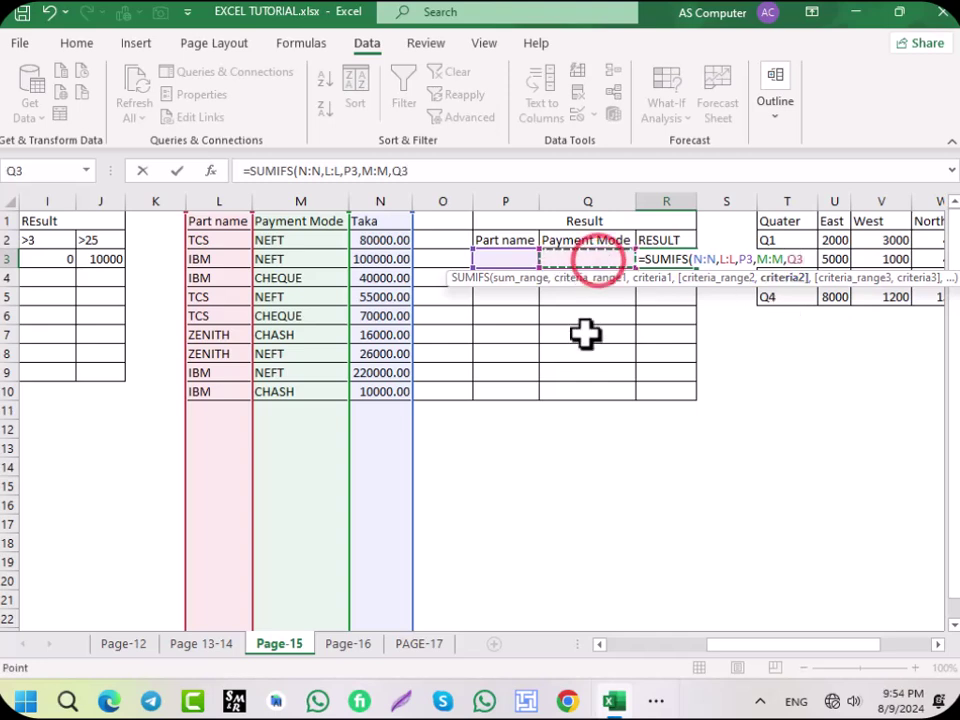
pyautogui.press('Return')
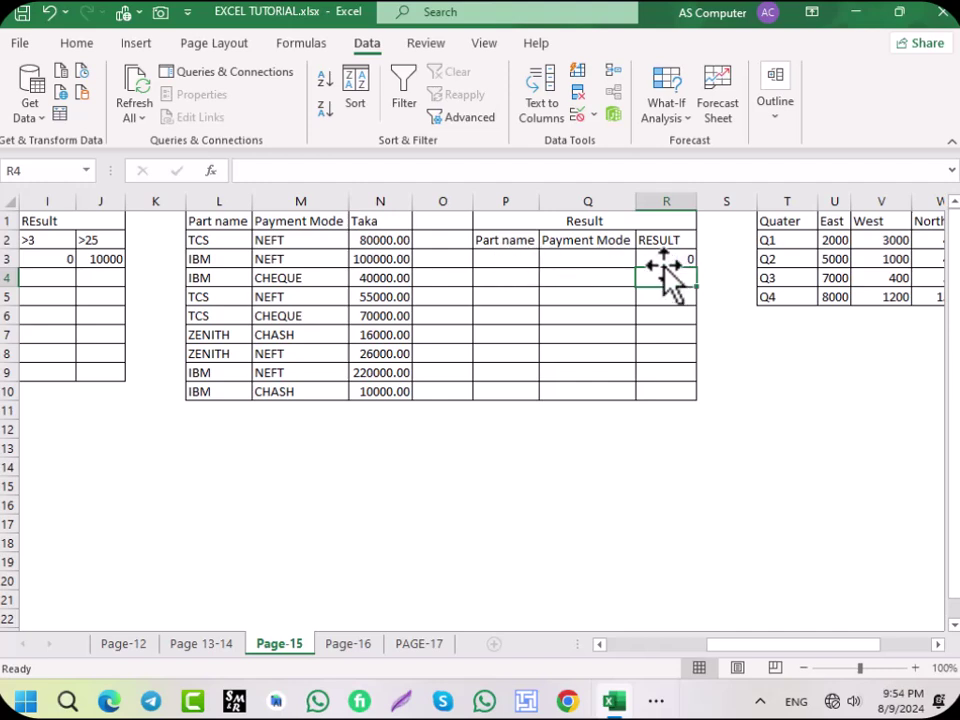
# - Test the SUMIFS result by choosing IBM as Part name in P3 and NEFT as Payment Mode in Q3
pyautogui.click(521, 259)
pyautogui.click(545, 260)
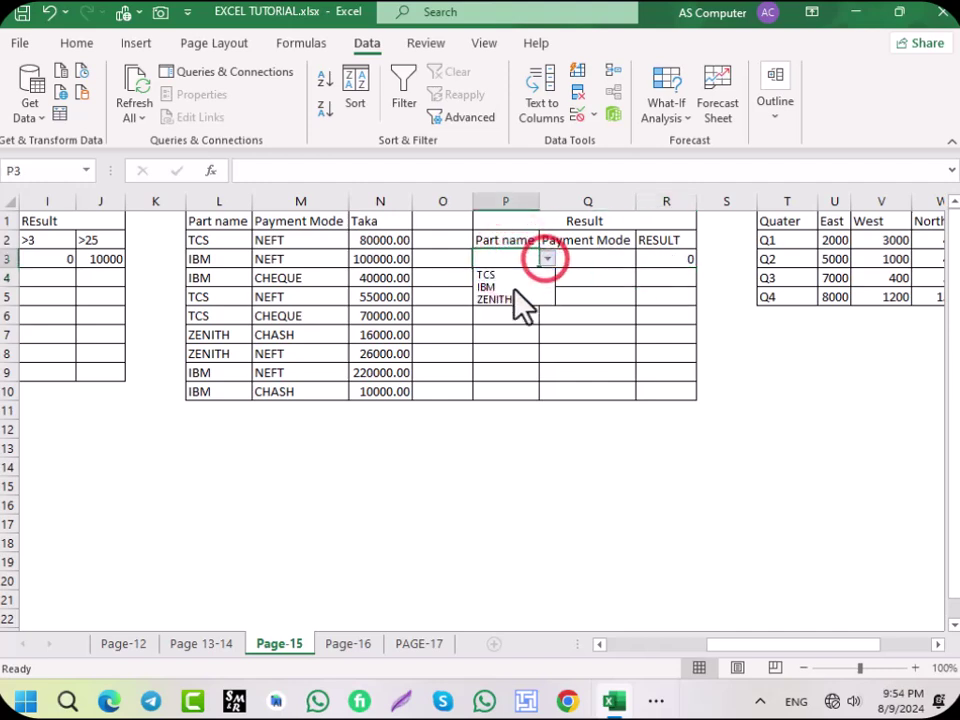
pyautogui.click(500, 287)
pyautogui.click(593, 262)
pyautogui.click(644, 259)
pyautogui.click(570, 272)
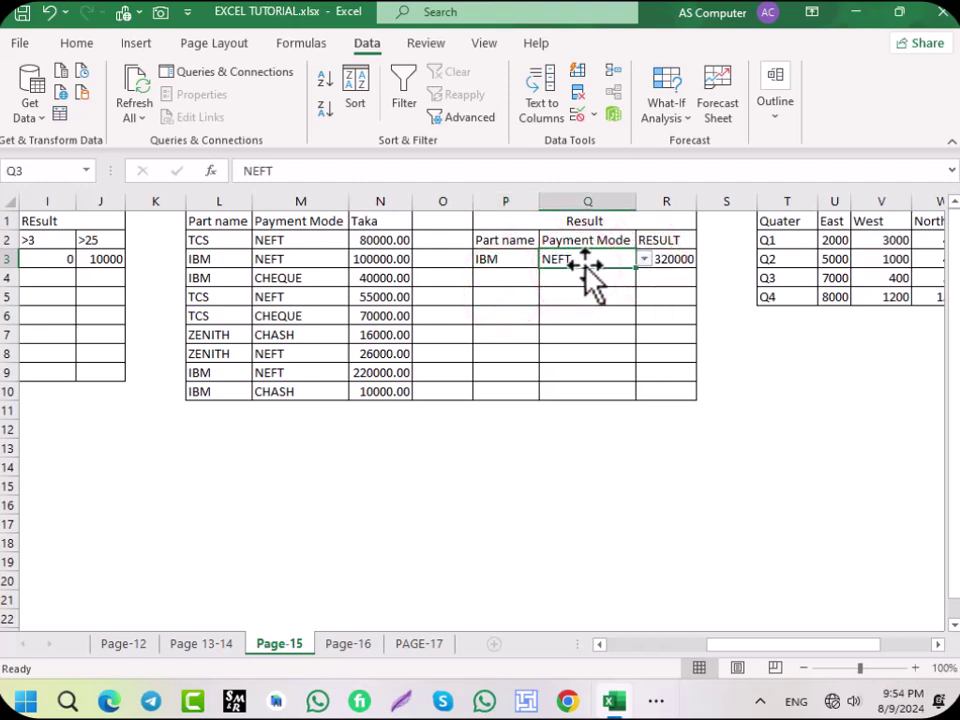
pyautogui.click(662, 291)
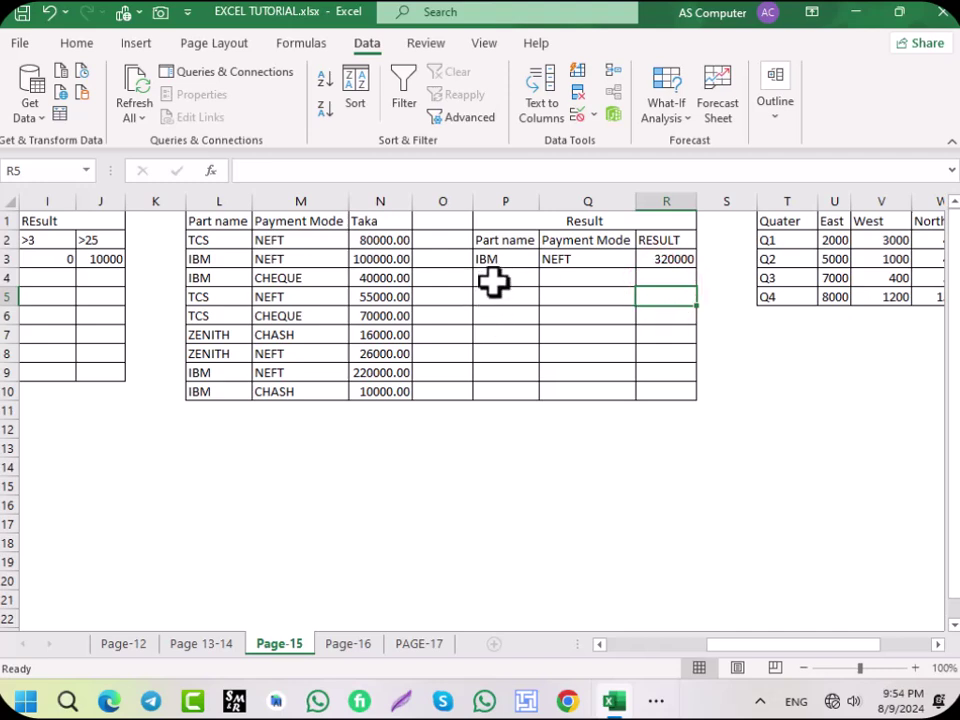
pyautogui.doubleClick(497, 278)
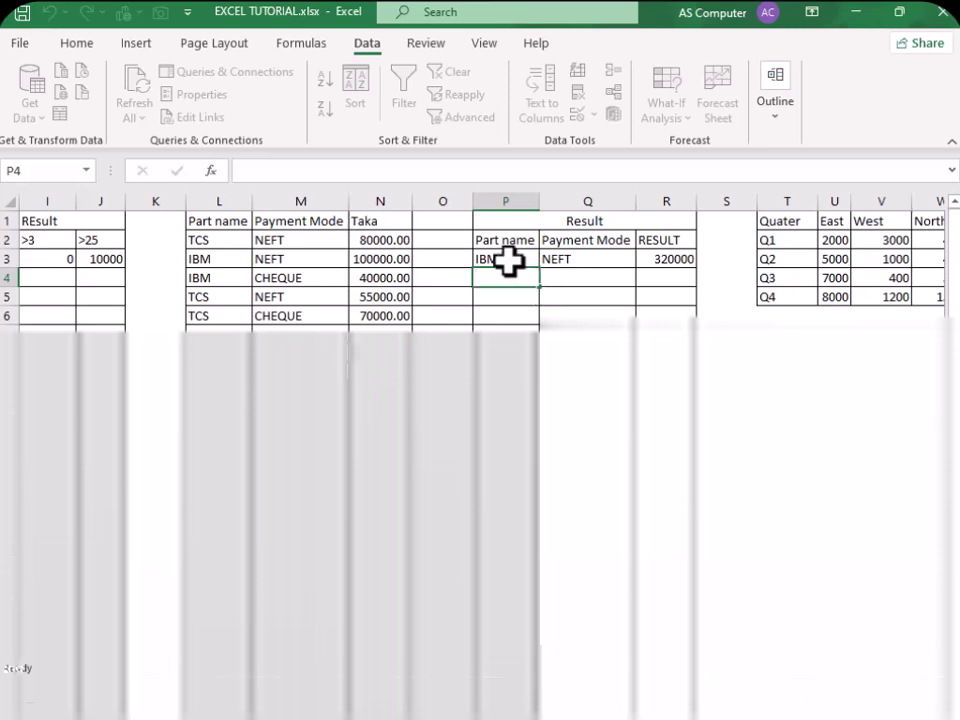
# - Switch P3 to ZENITH and Q3 to CHEQUE, and finally set P3 to TCS to test the total for other criteria
pyautogui.click(507, 260)
pyautogui.click(547, 258)
pyautogui.click(505, 298)
pyautogui.click(626, 254)
pyautogui.click(640, 258)
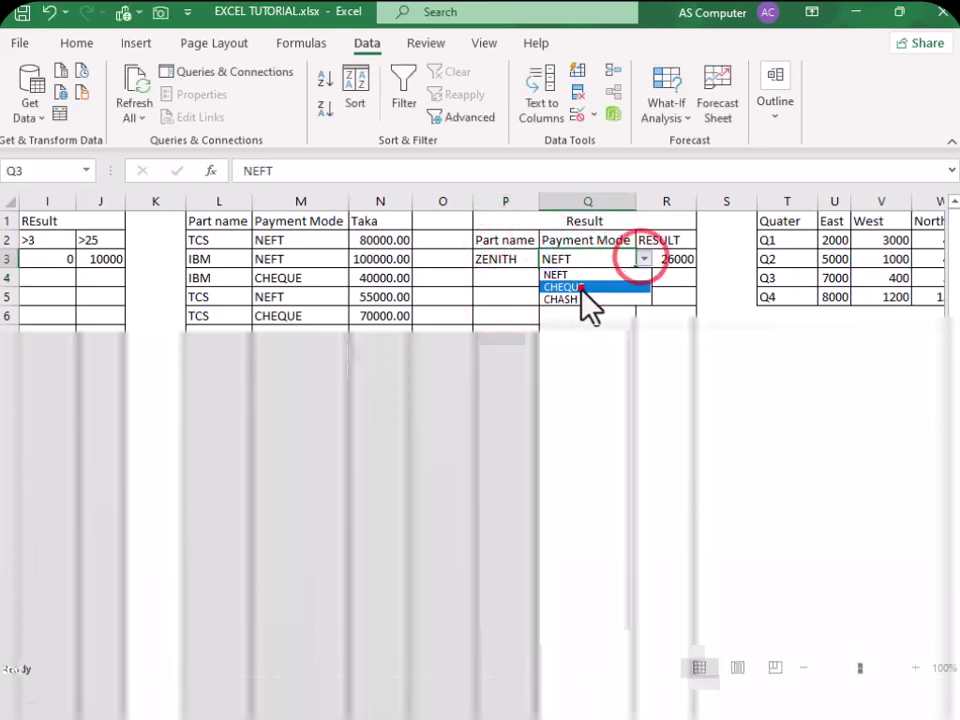
pyautogui.click(580, 287)
pyautogui.click(503, 260)
pyautogui.click(547, 258)
pyautogui.click(511, 275)
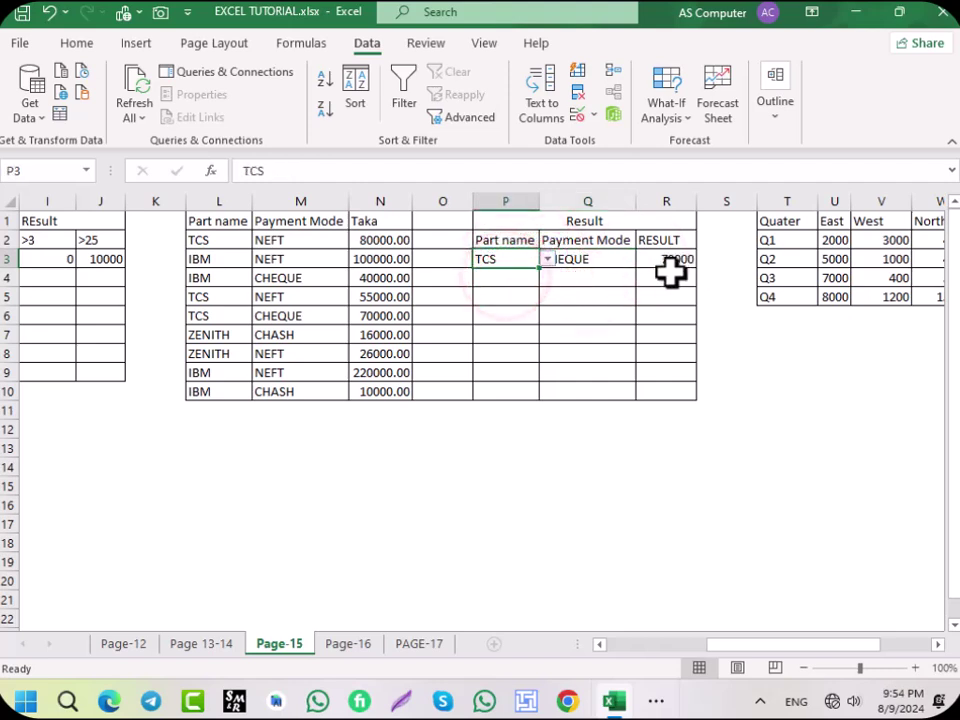
pyautogui.click(565, 290)
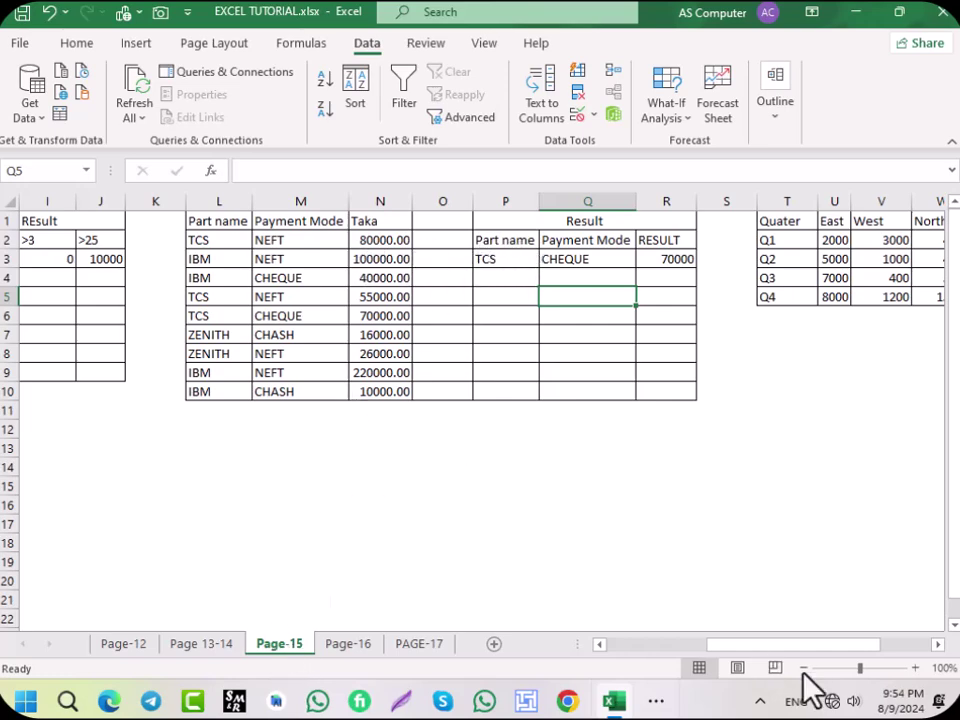
# - Start a SUM formula with a nested OFFSET in Z2 under Quarter, using T1 as the reference
pyautogui.moveTo(760, 644); pyautogui.dragTo(793, 648)
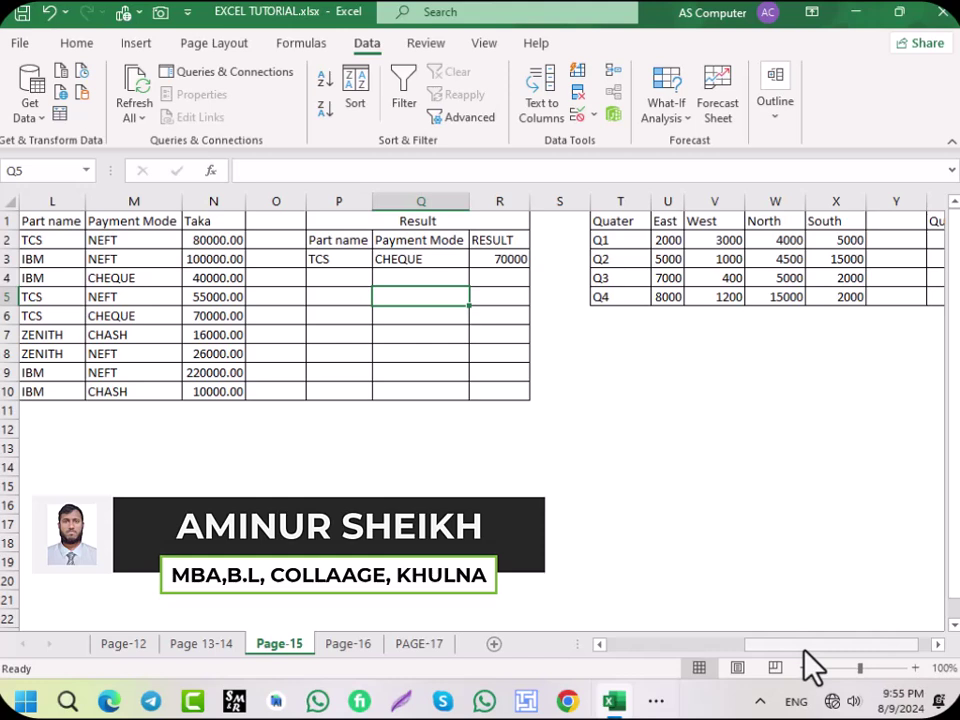
pyautogui.moveTo(803, 648); pyautogui.dragTo(848, 651)
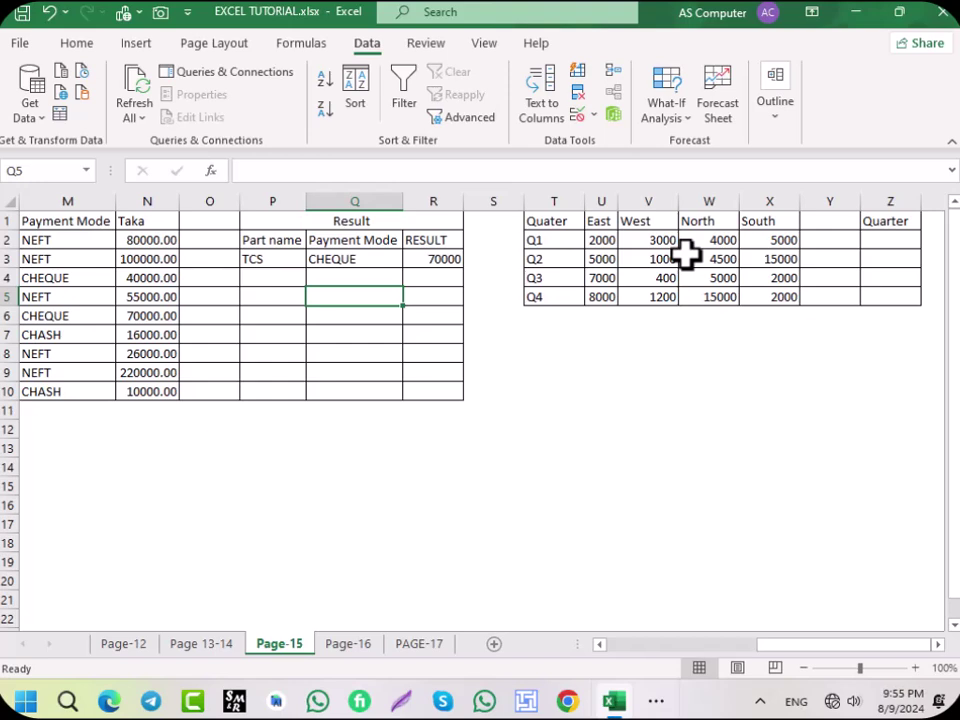
pyautogui.click(936, 645)
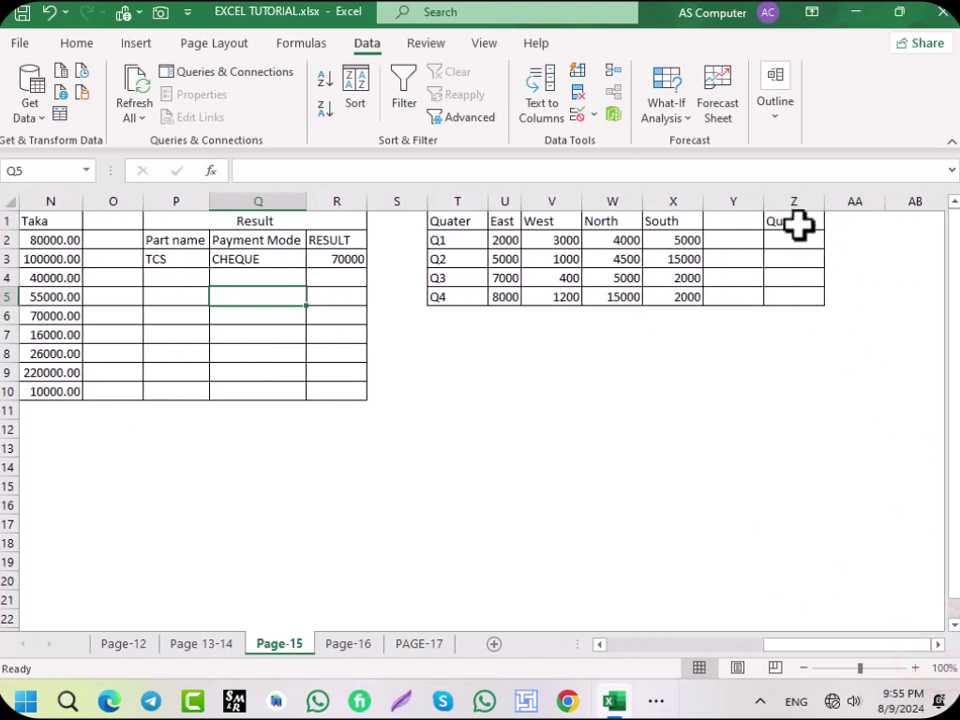
pyautogui.click(793, 238)
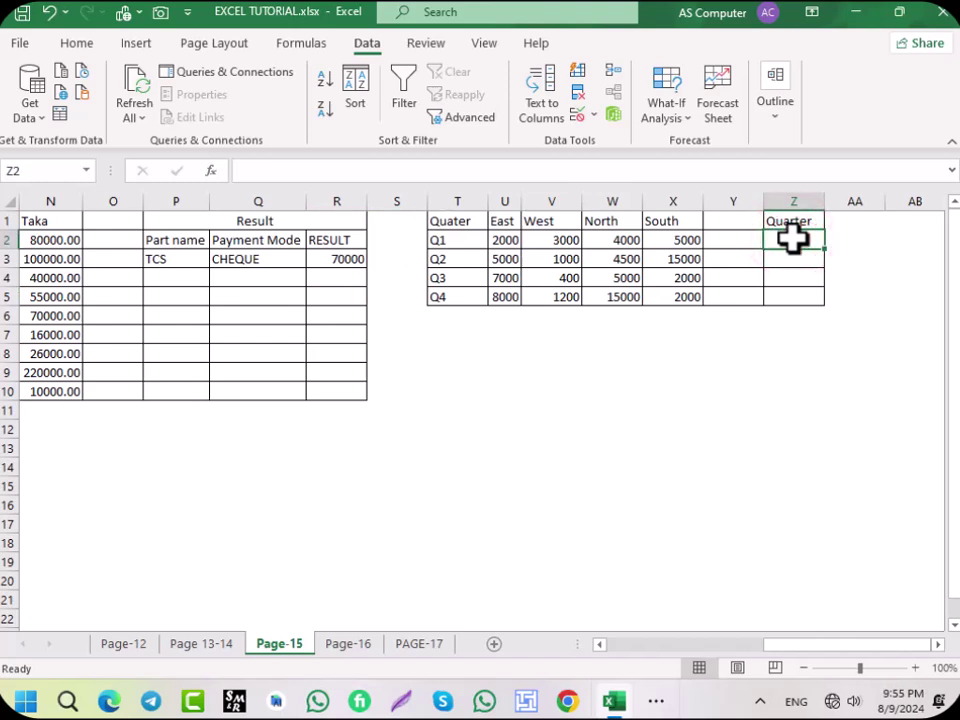
pyautogui.write('=')
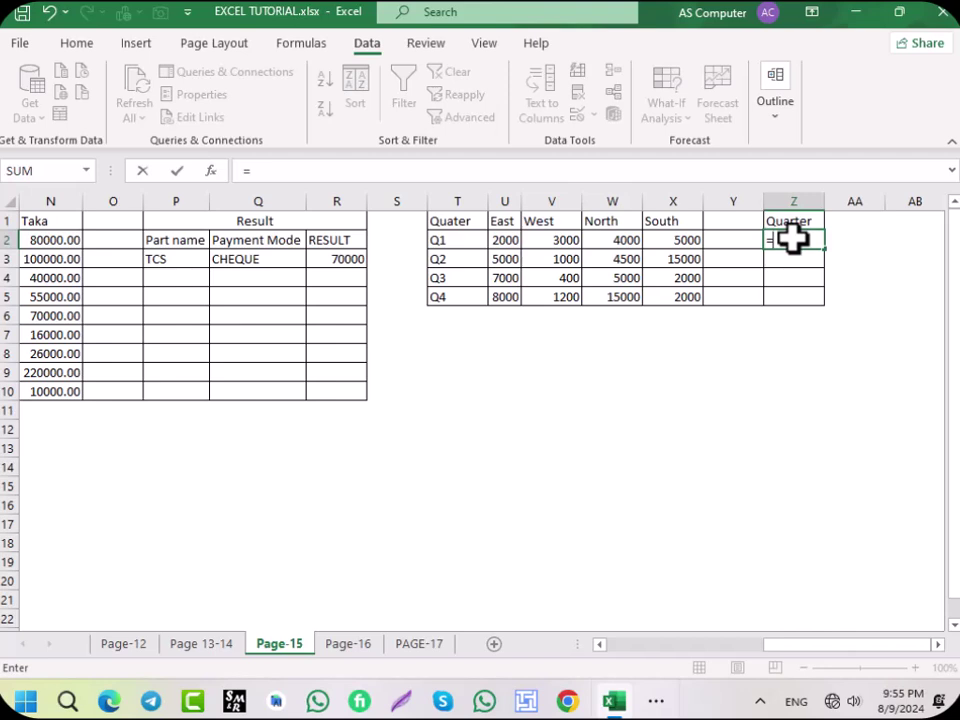
pyautogui.write('SUM(')
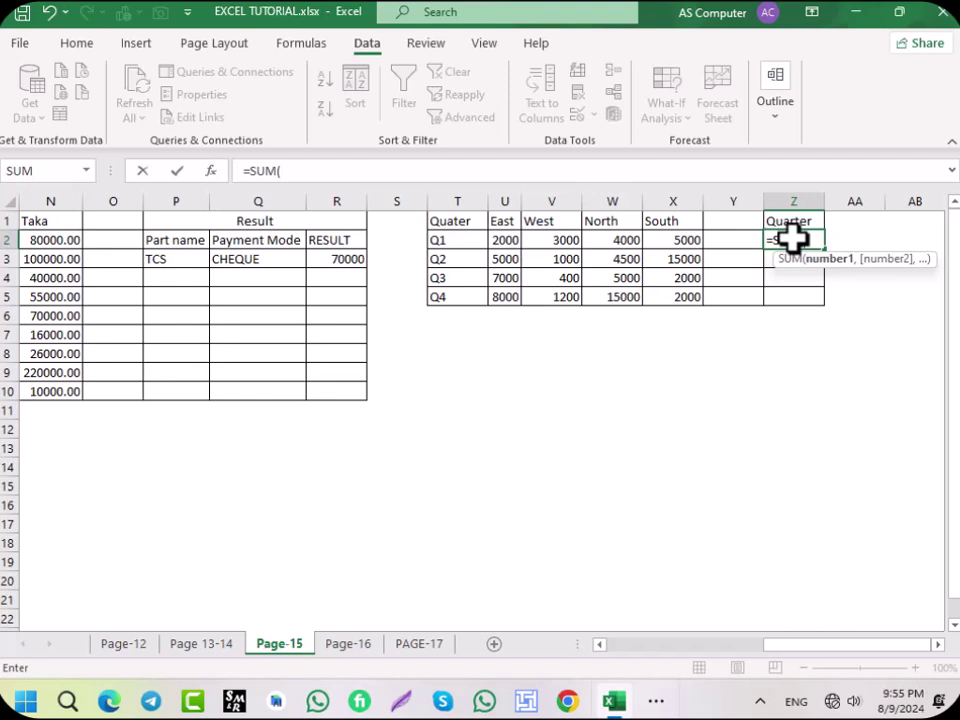
pyautogui.write('OF')
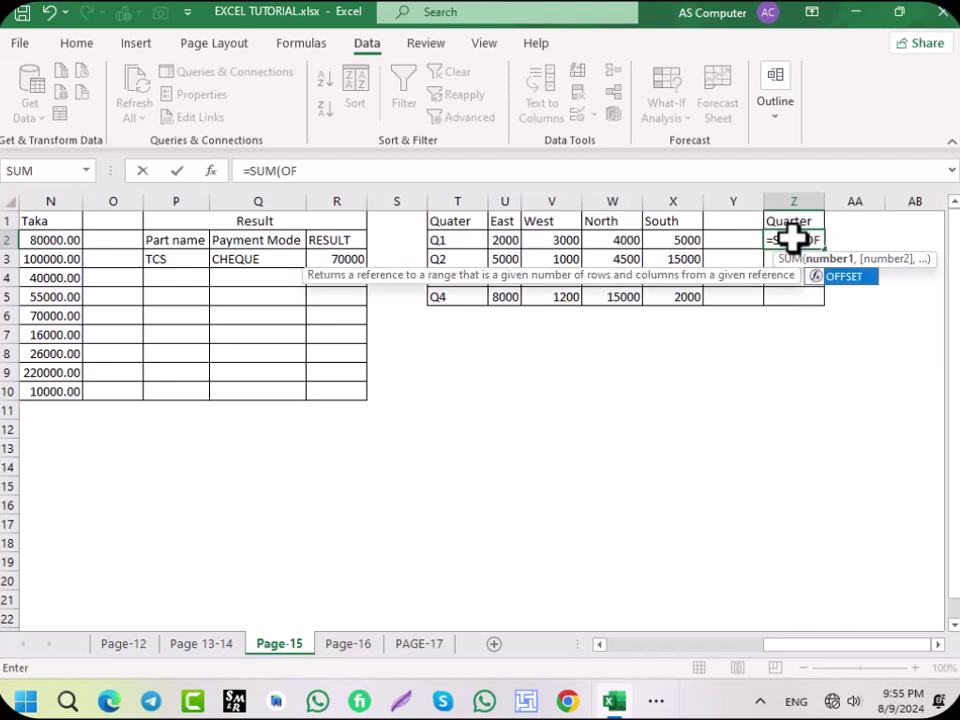
pyautogui.press('Tab')
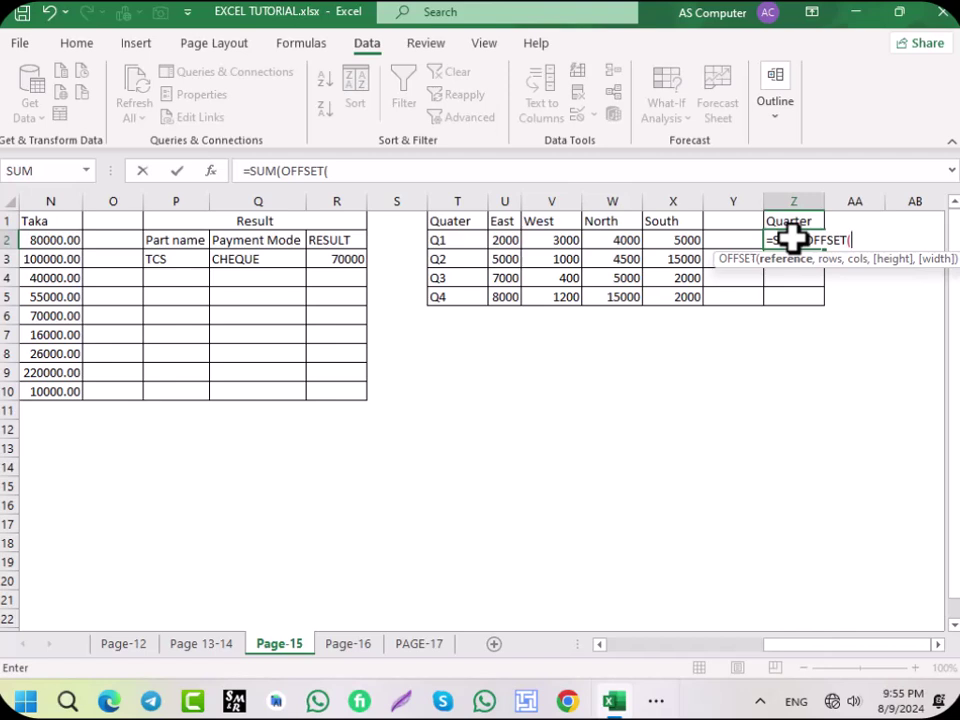
pyautogui.moveTo(614, 700)
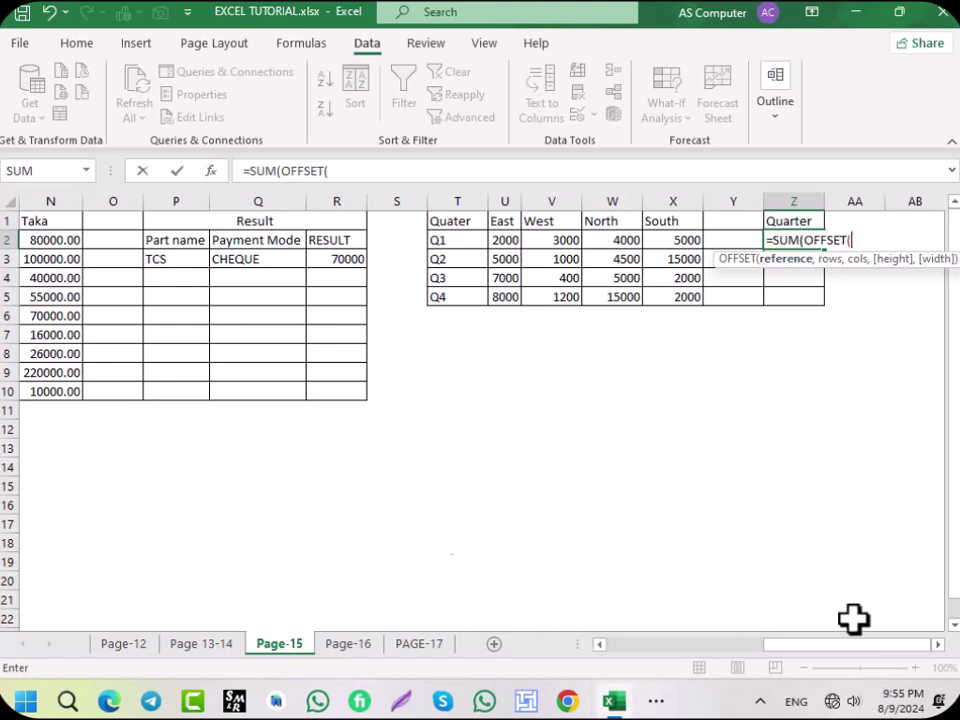
pyautogui.click(446, 226)
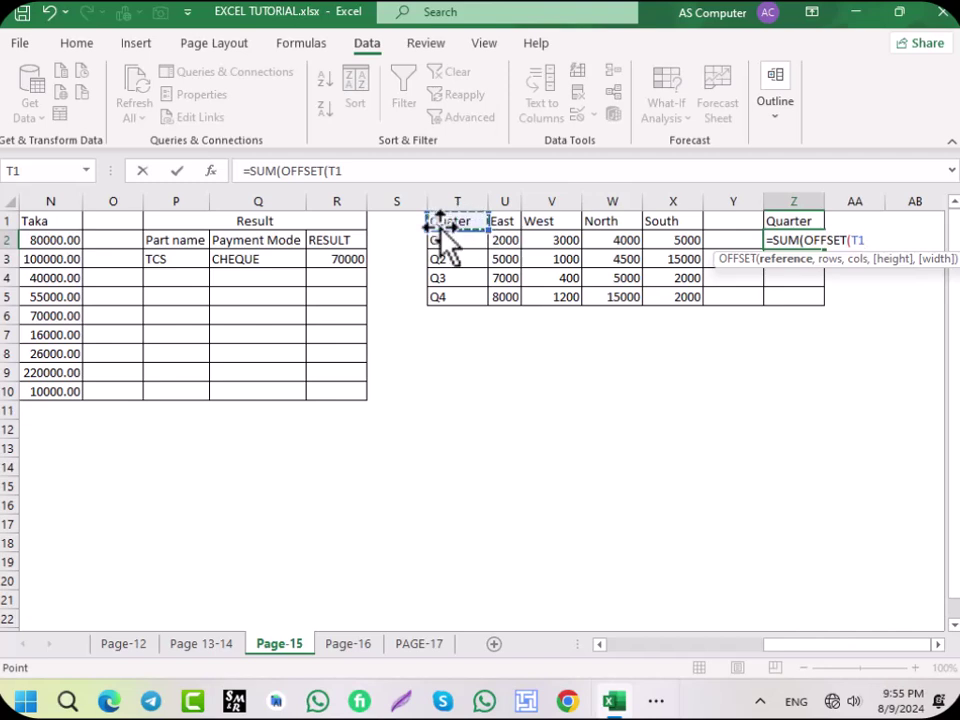
# - Complete Z2's OFFSET with 4 rows, 1 column, empty height and width 4, and accept the correction to =SUM(OFFSET(T1,4,1,,4))
pyautogui.write(',')
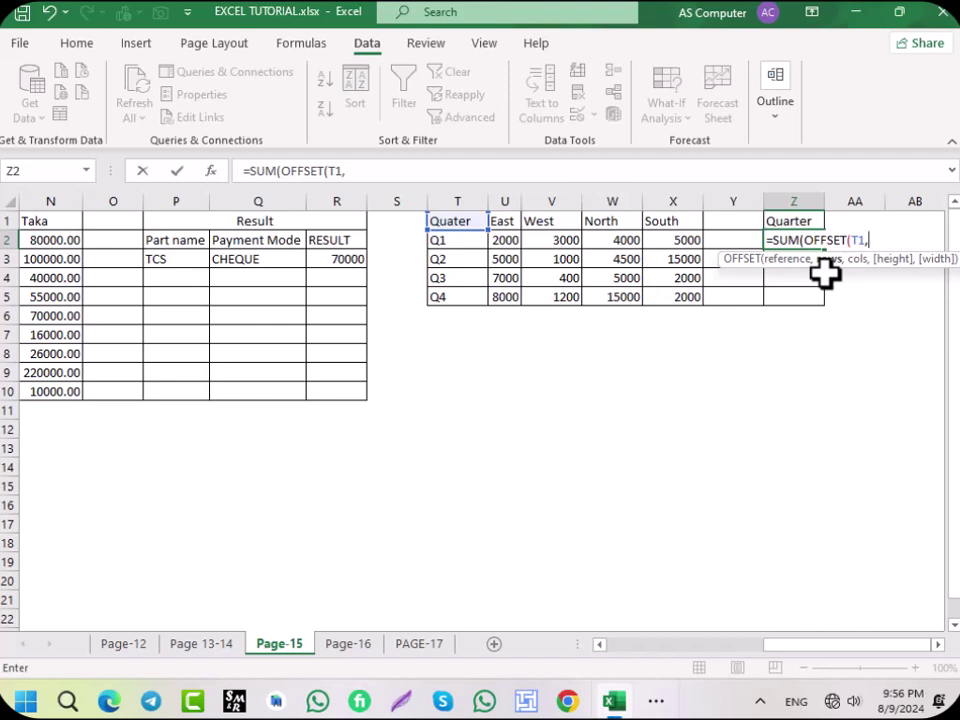
pyautogui.write('4,1')
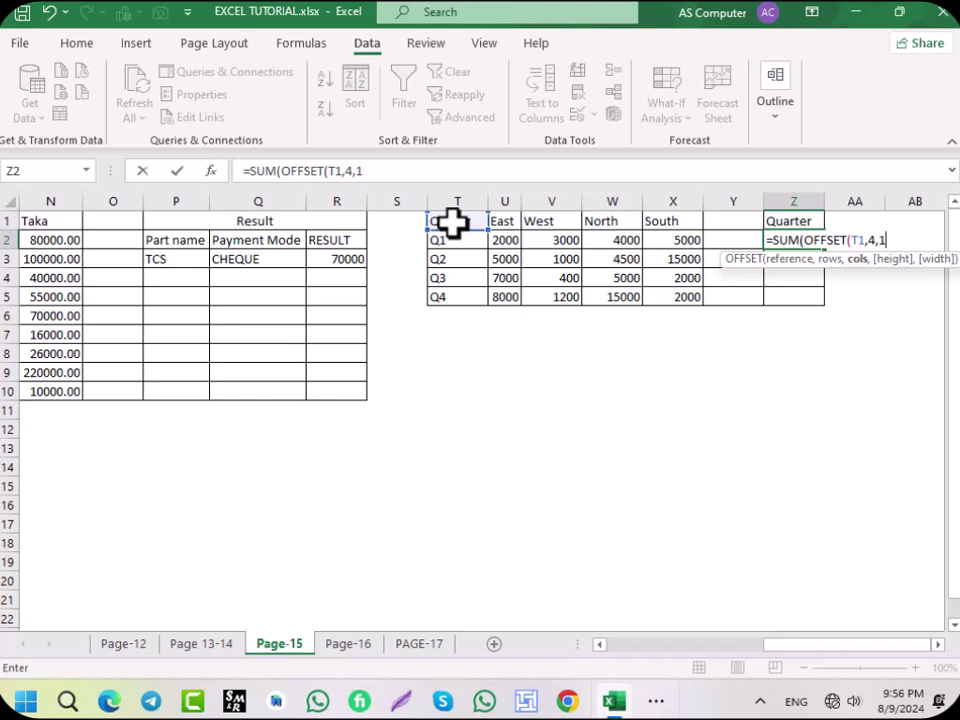
pyautogui.write(',')
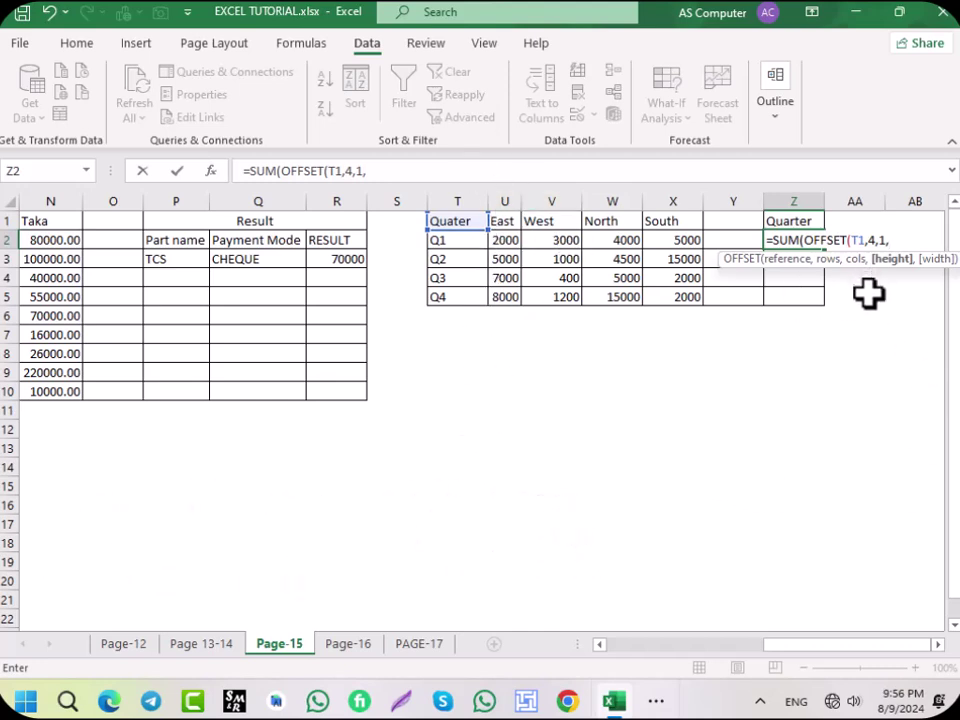
pyautogui.write(',')
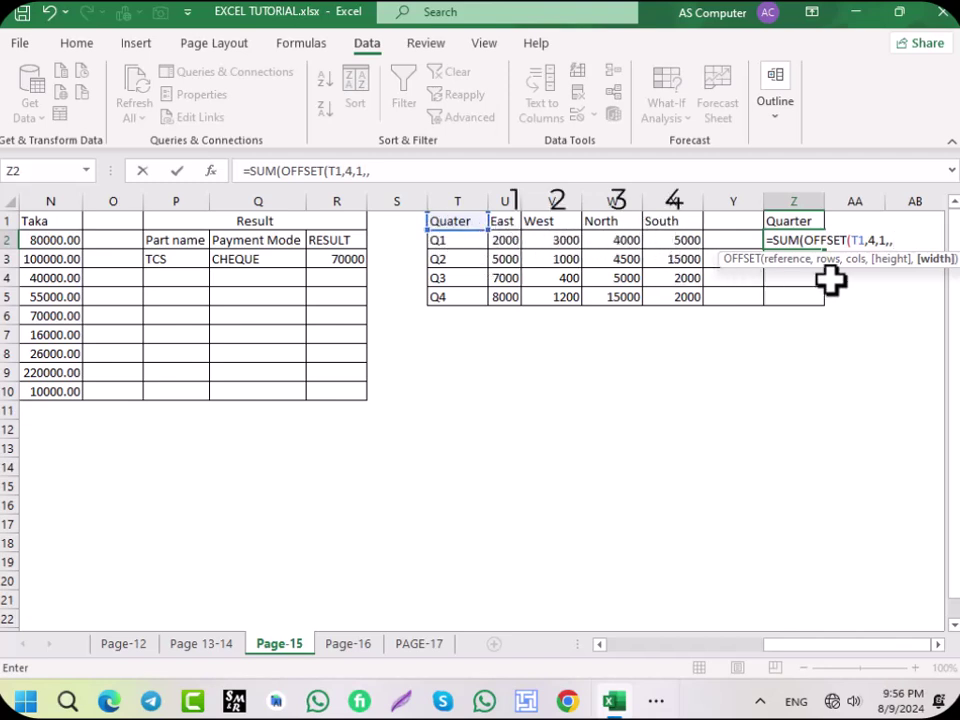
pyautogui.write('4')
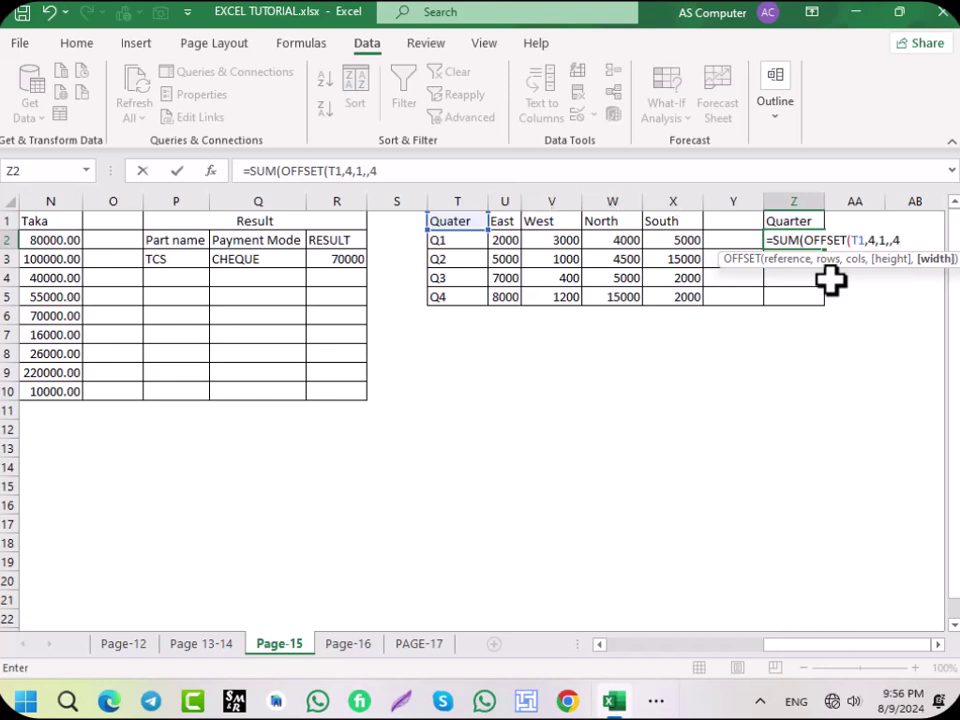
pyautogui.press('Return')
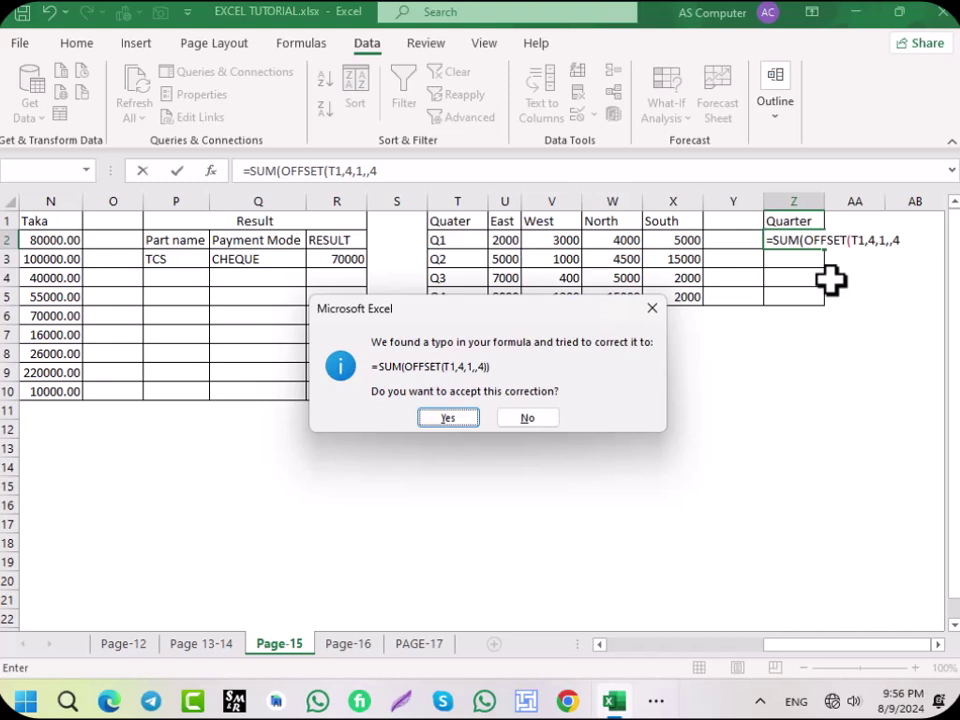
pyautogui.press('Return')
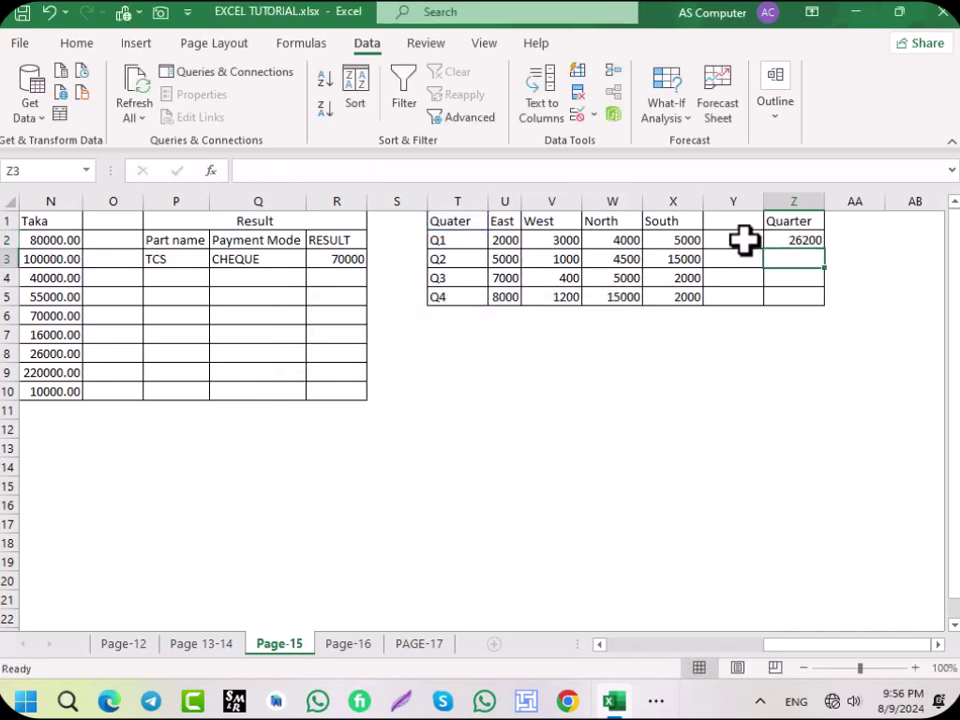
pyautogui.click(782, 240)
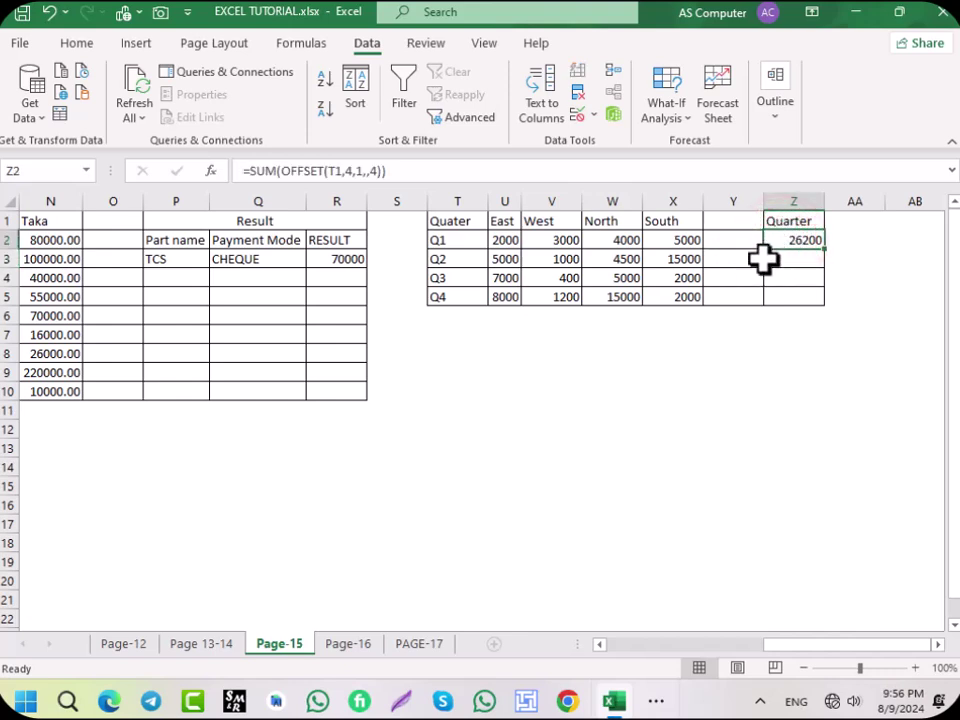
pyautogui.moveTo(791, 644); pyautogui.dragTo(830, 665)
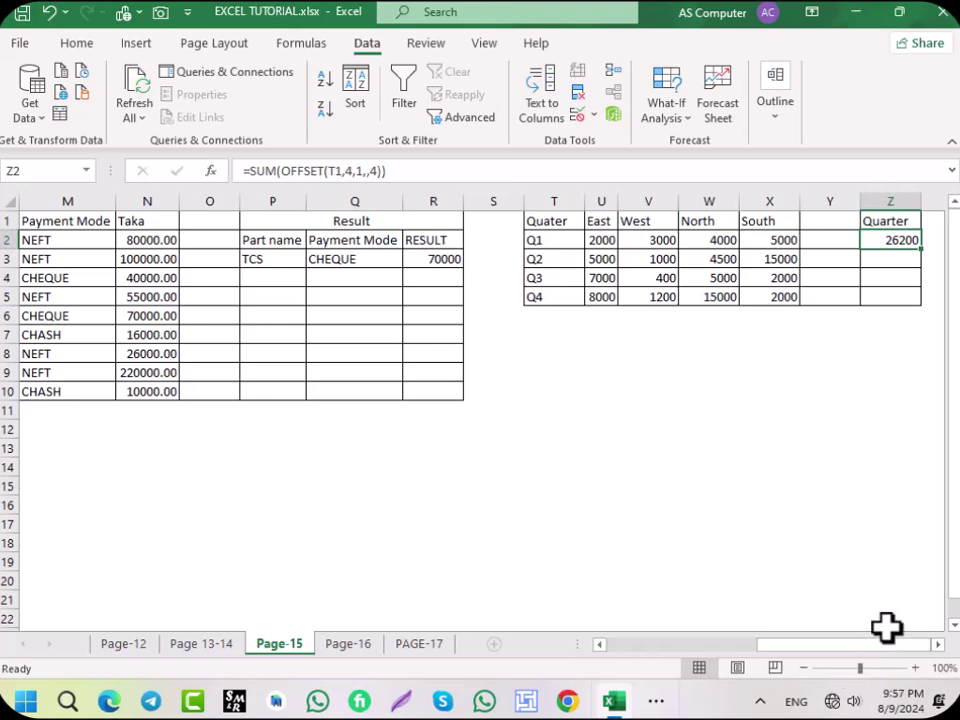
pyautogui.moveTo(859, 644); pyautogui.dragTo(930, 660)
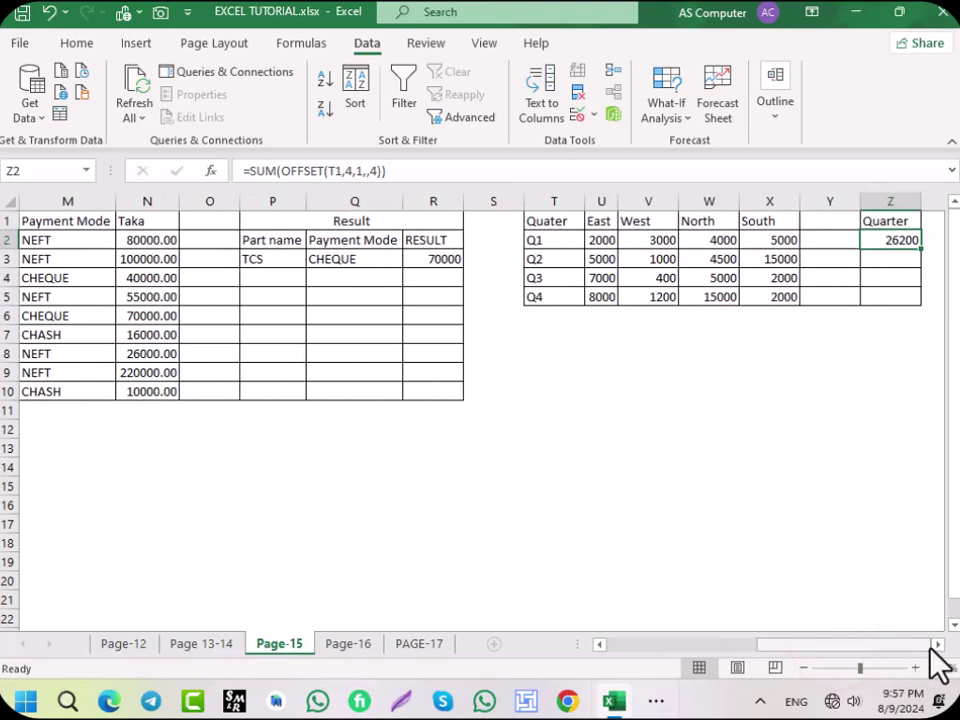